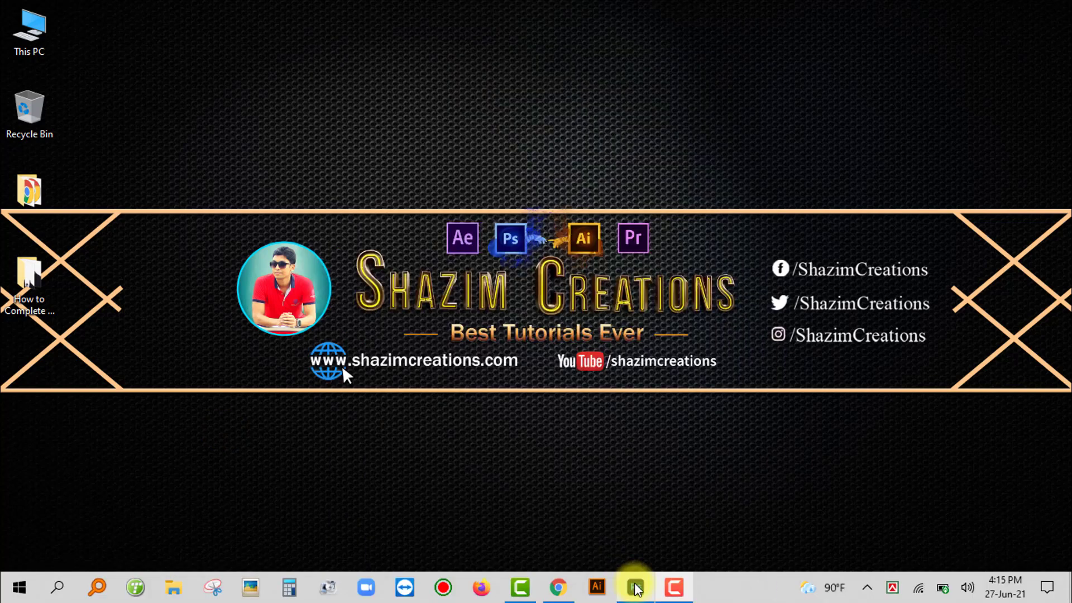
Step: Switch to Photoshop and open the Shazim Creations image from the passport-size photo folder on the desktop
click(635, 586)
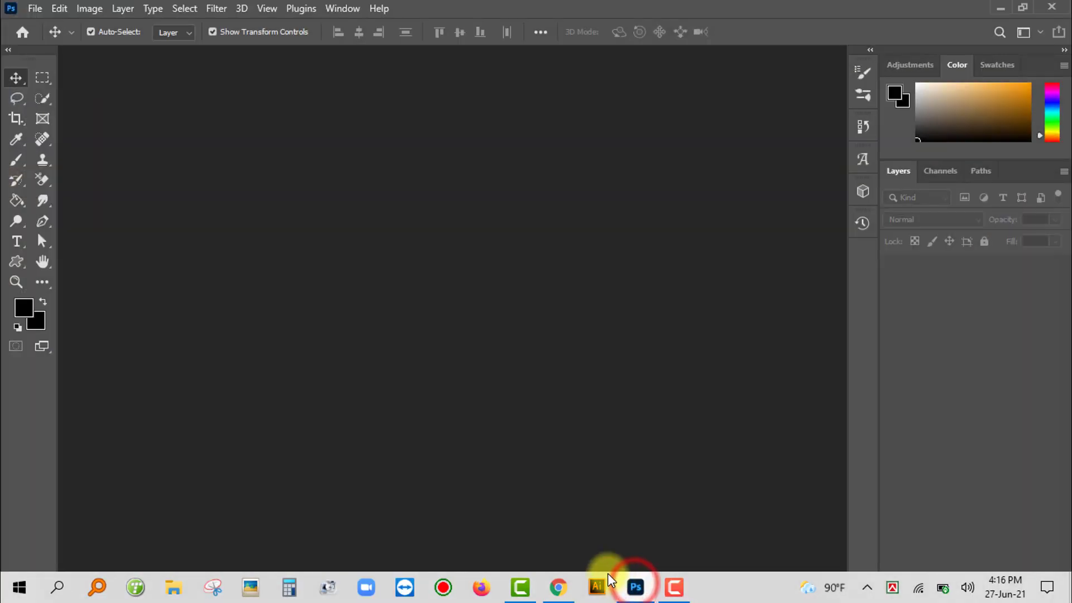
click(34, 8)
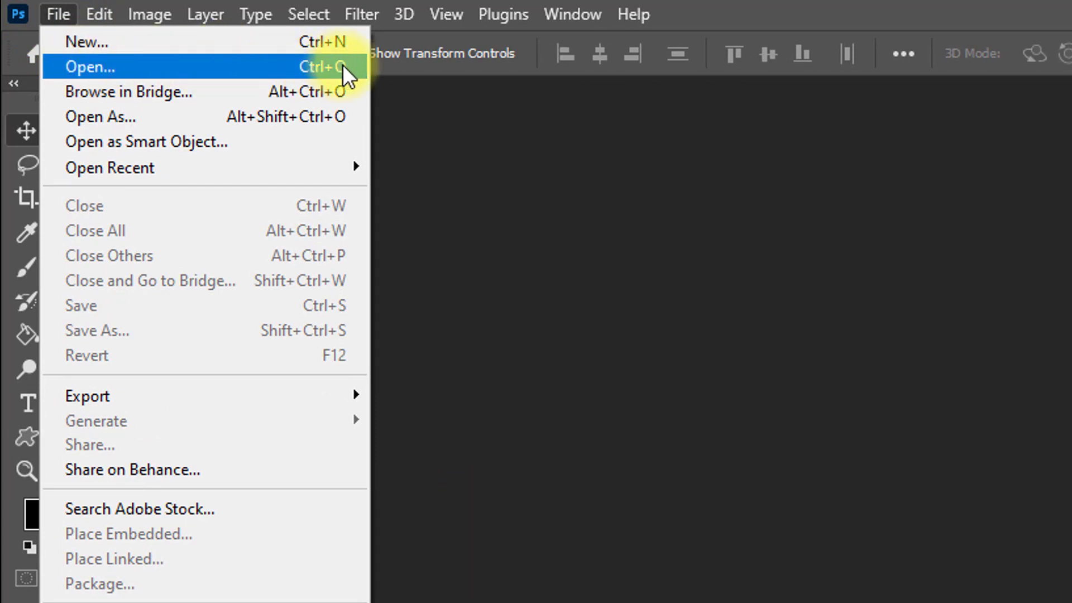
click(199, 64)
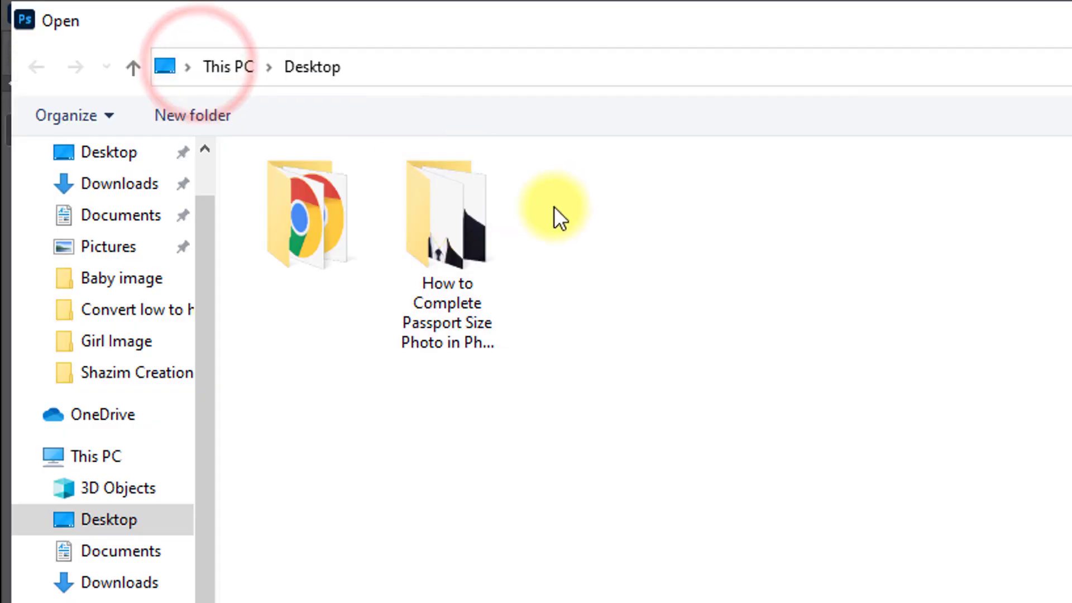
click(711, 222)
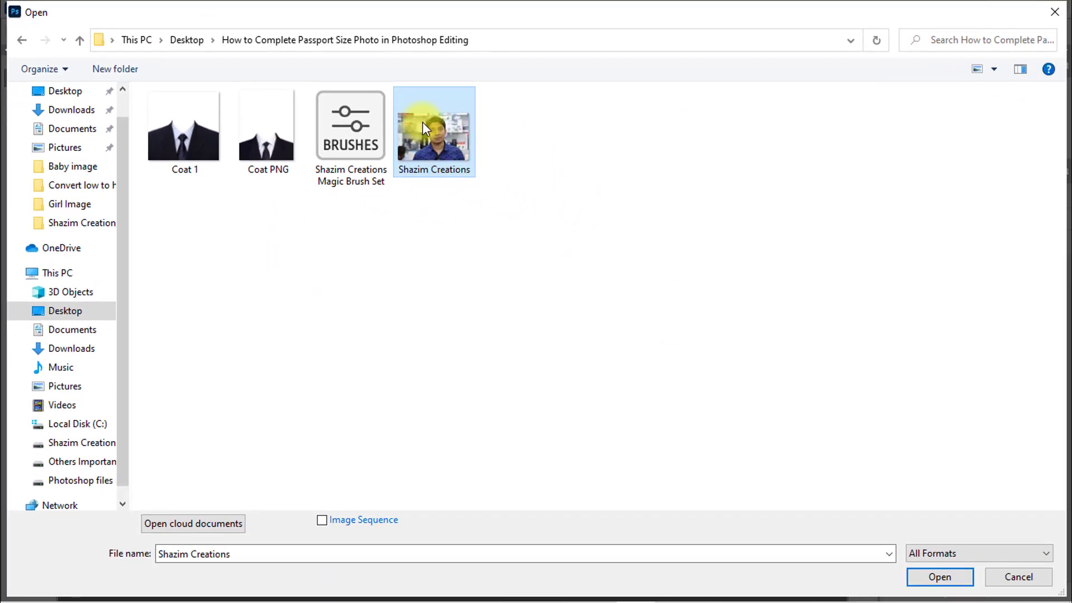
click(930, 576)
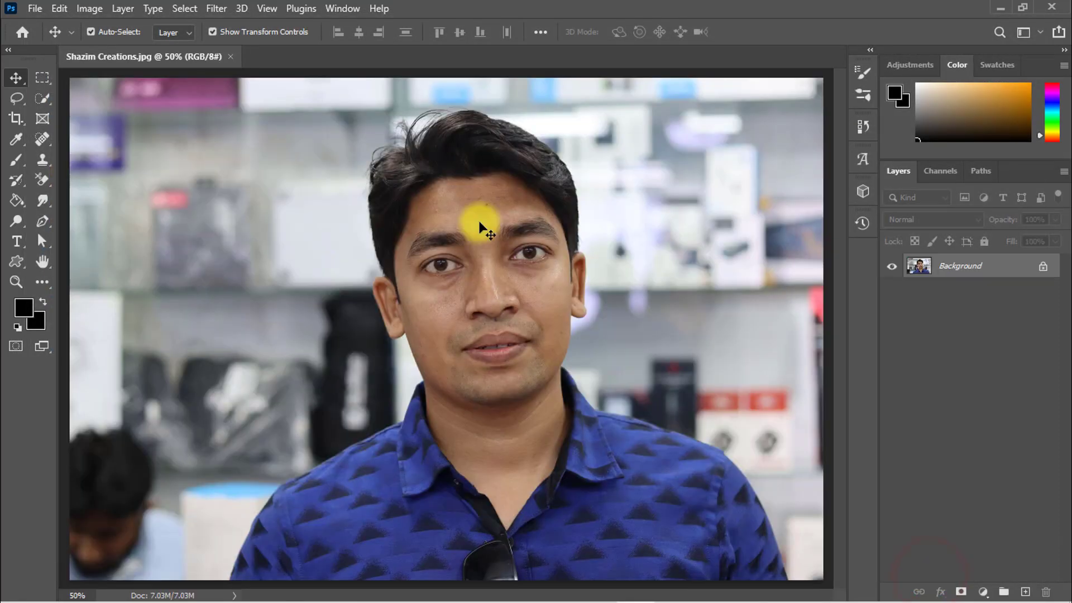
Step: Remove the spots and blemishes across the man's face with the Spot Healing Brush, Content-Aware type, size 15
drag(462, 220, 508, 265)
drag(513, 373, 460, 235)
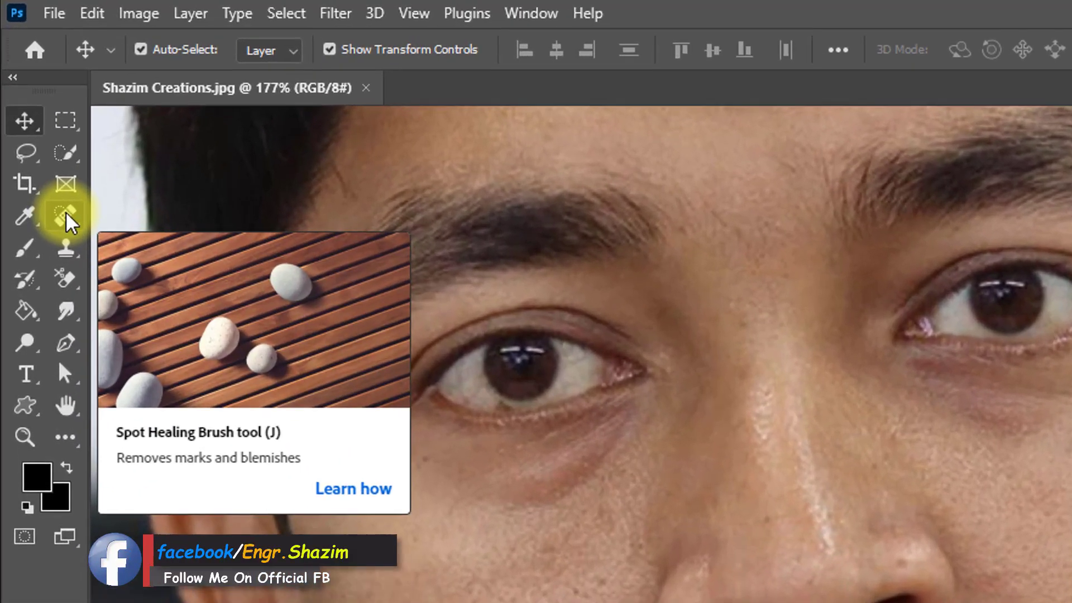
click(45, 146)
click(44, 147)
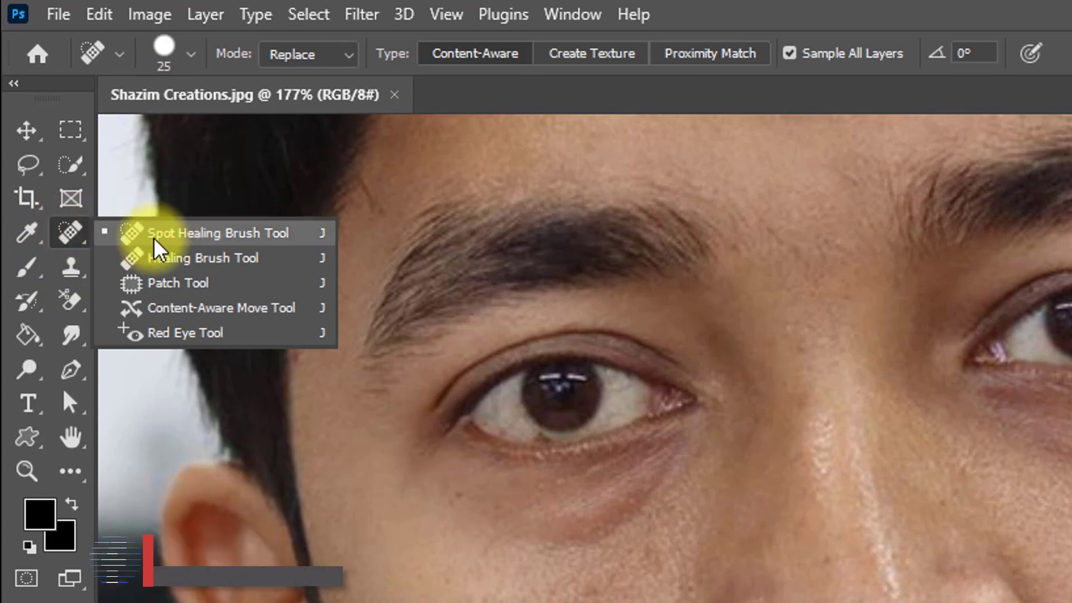
click(244, 240)
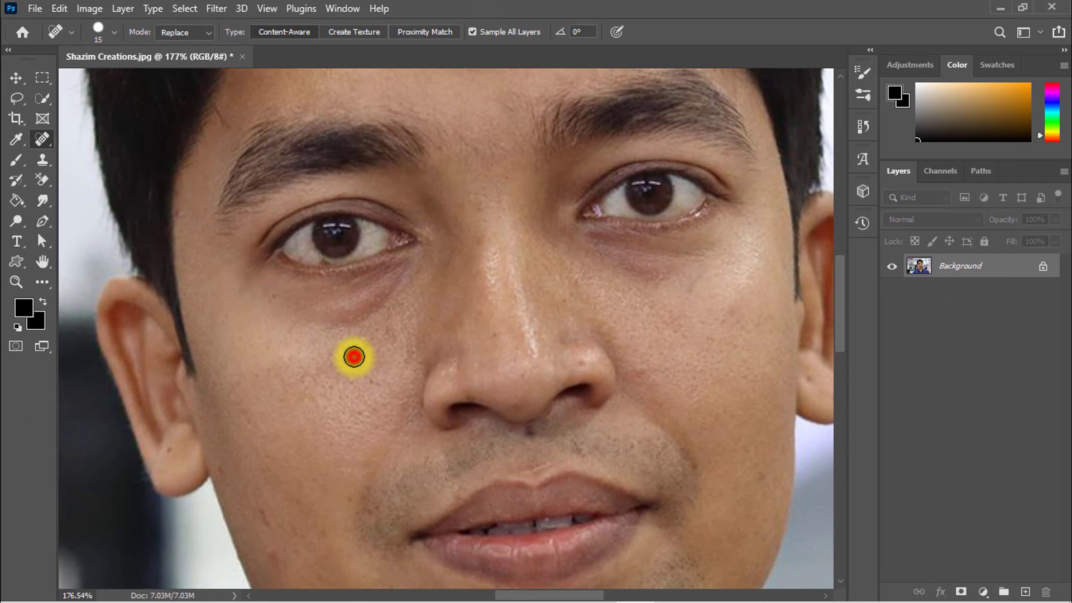
drag(272, 510, 281, 411)
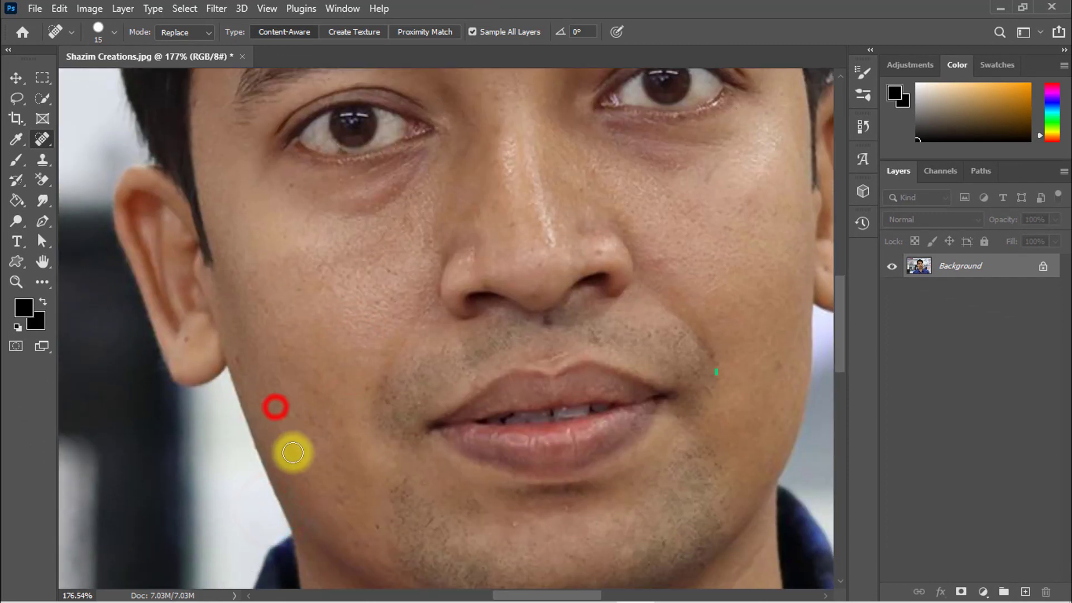
drag(424, 216, 349, 320)
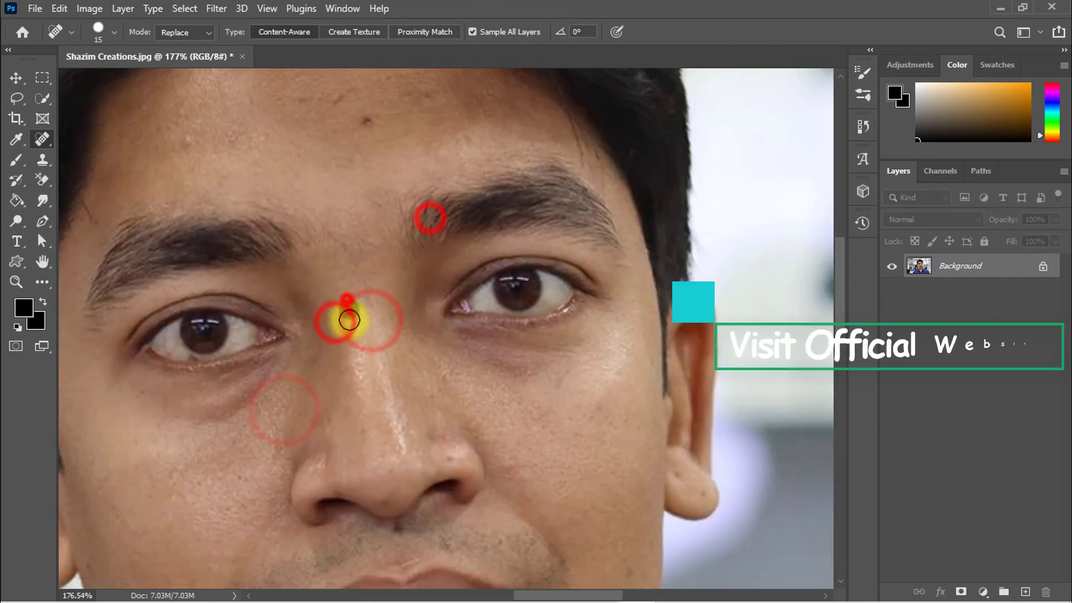
click(352, 328)
click(550, 377)
click(560, 386)
click(516, 470)
click(602, 413)
drag(468, 229, 508, 370)
drag(302, 399, 382, 119)
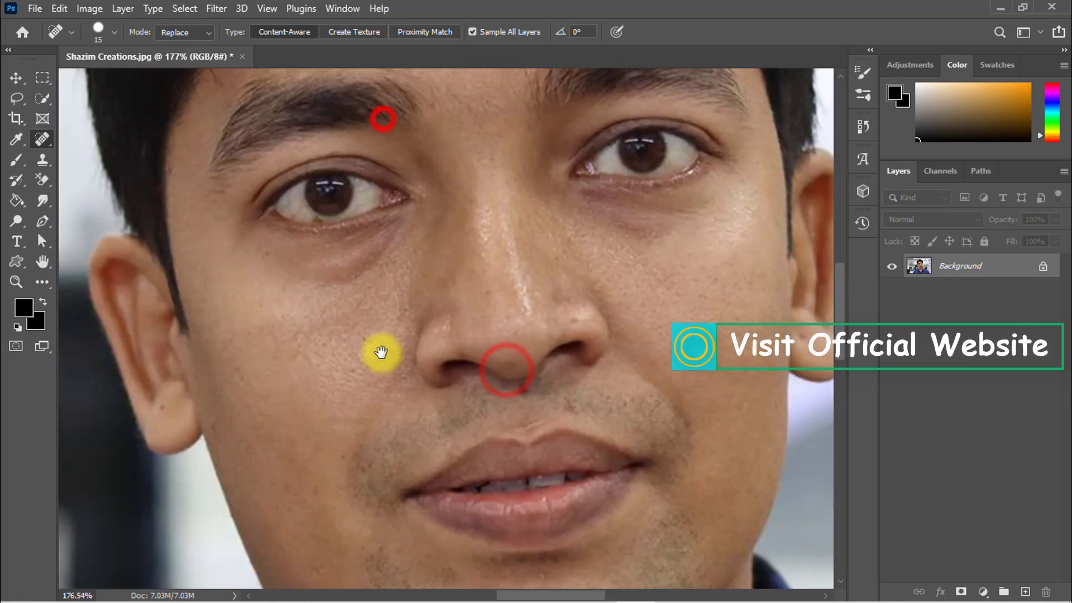
scroll(382, 352, down, 5)
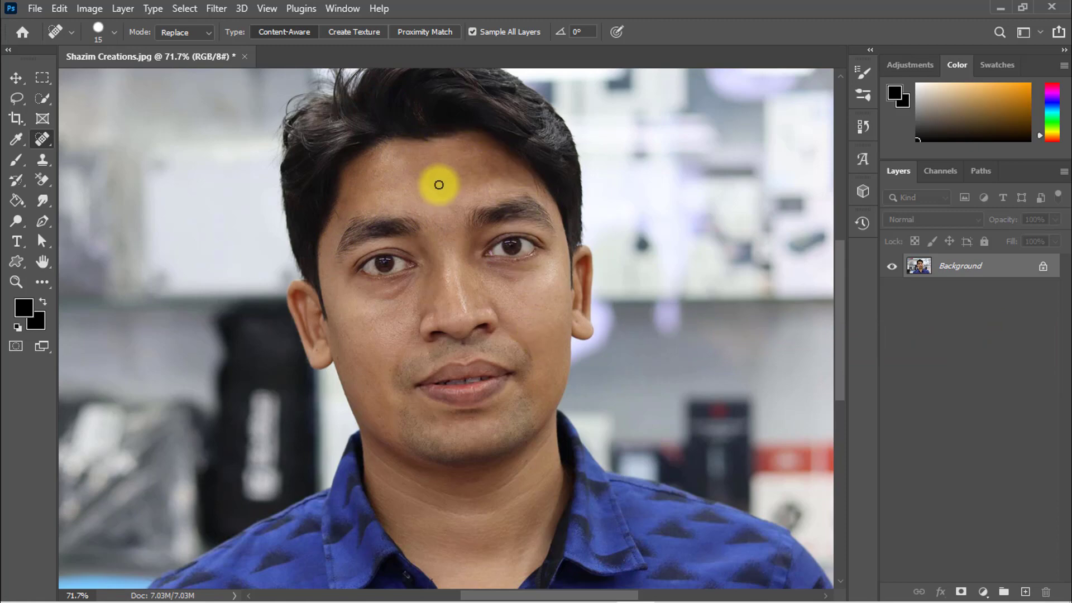
Step: Duplicate the Background layer within the same document, keeping the name Background copy
scroll(439, 185, up, 3)
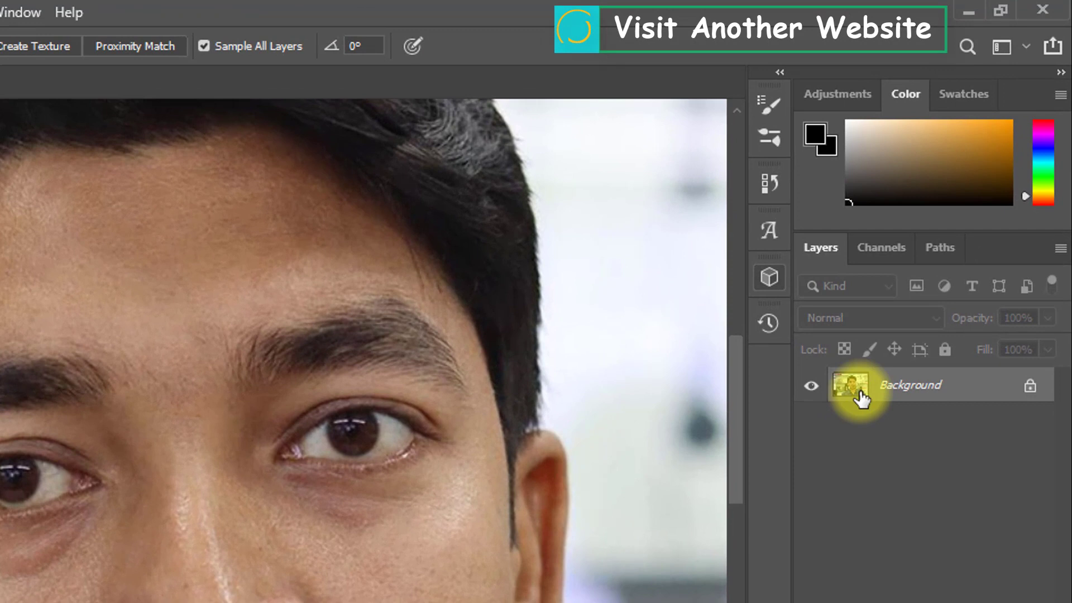
right_click(949, 266)
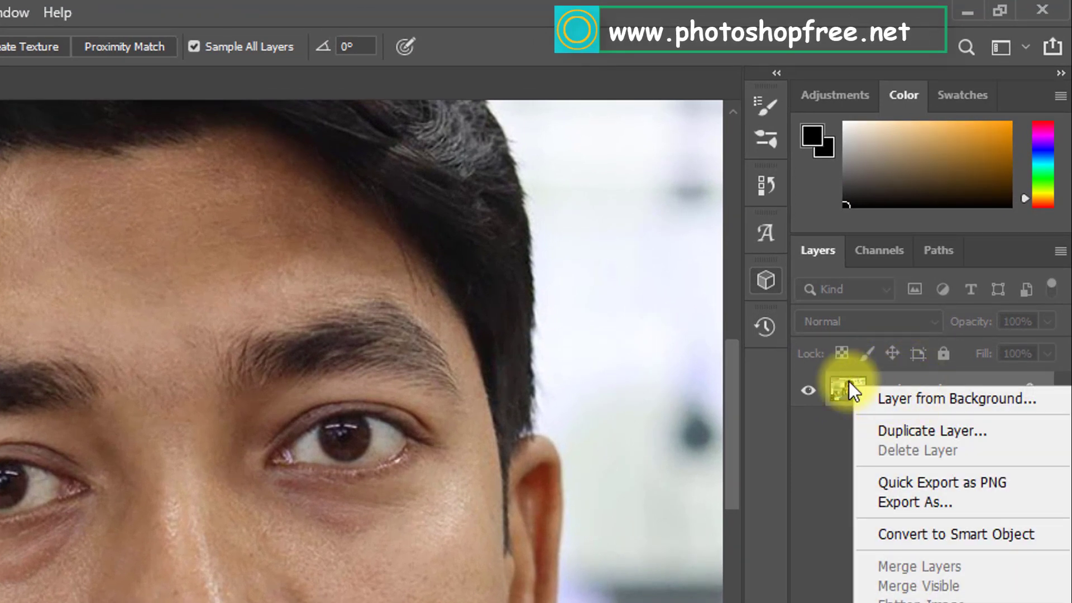
click(909, 431)
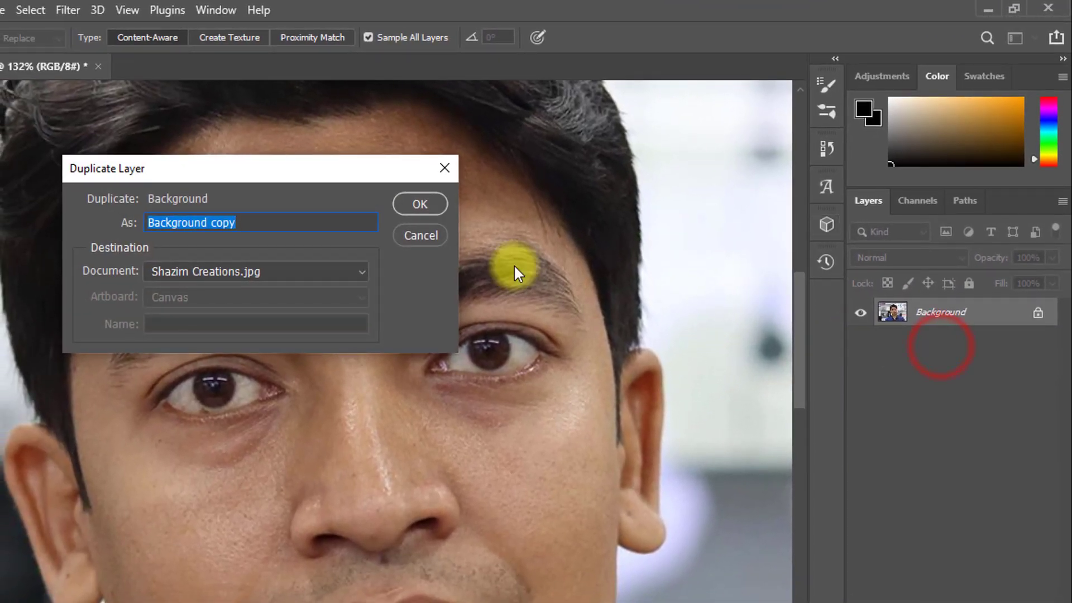
click(421, 203)
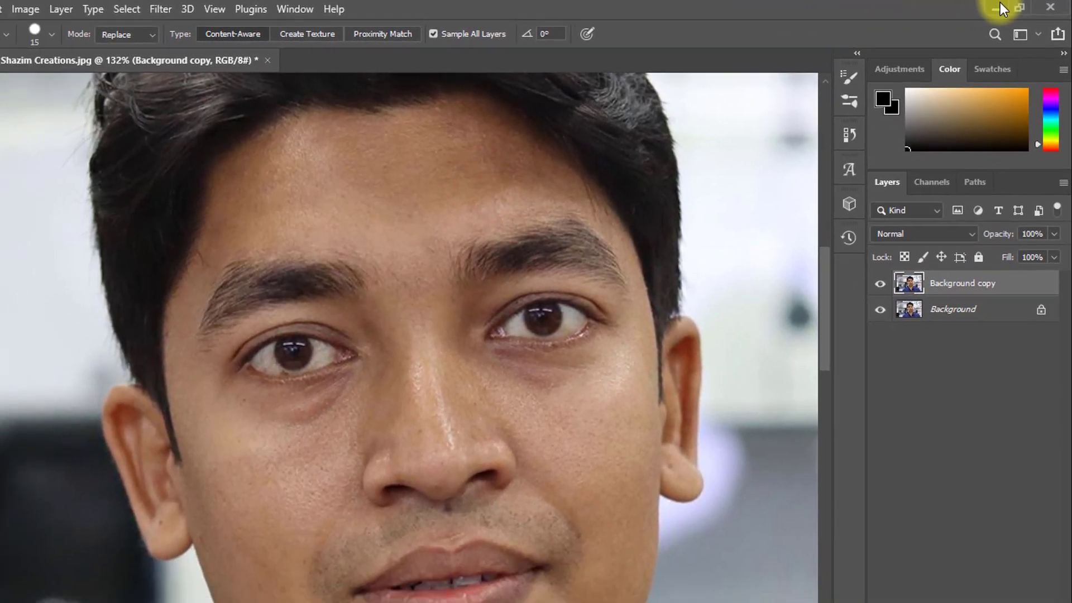
Step: Load the Shazim Creations Magic Brush Set file from the passport photo folder in File Explorer into Photoshop
click(989, 9)
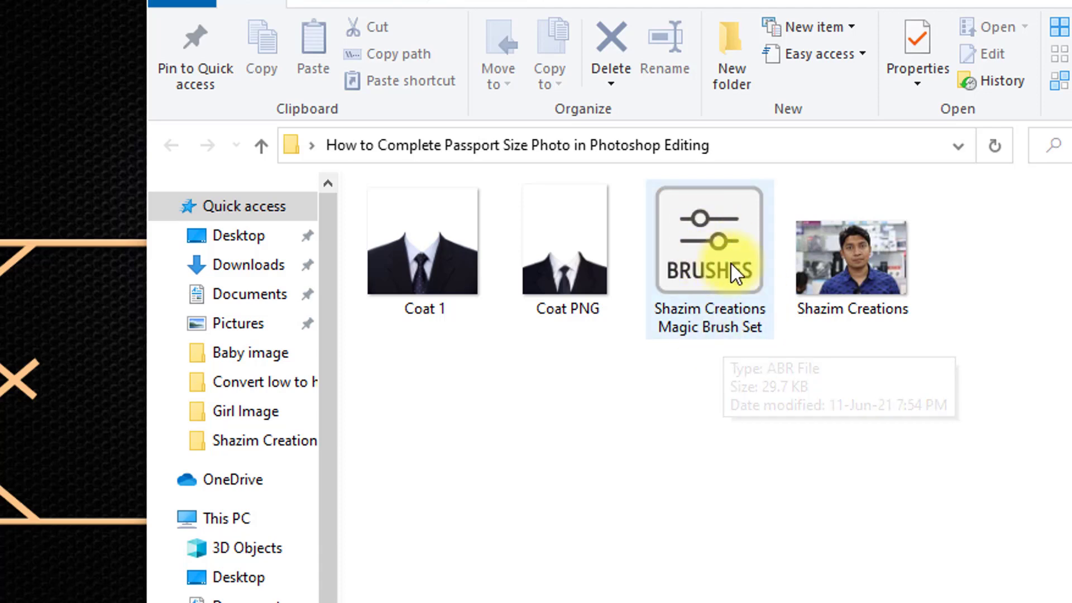
double_click(692, 254)
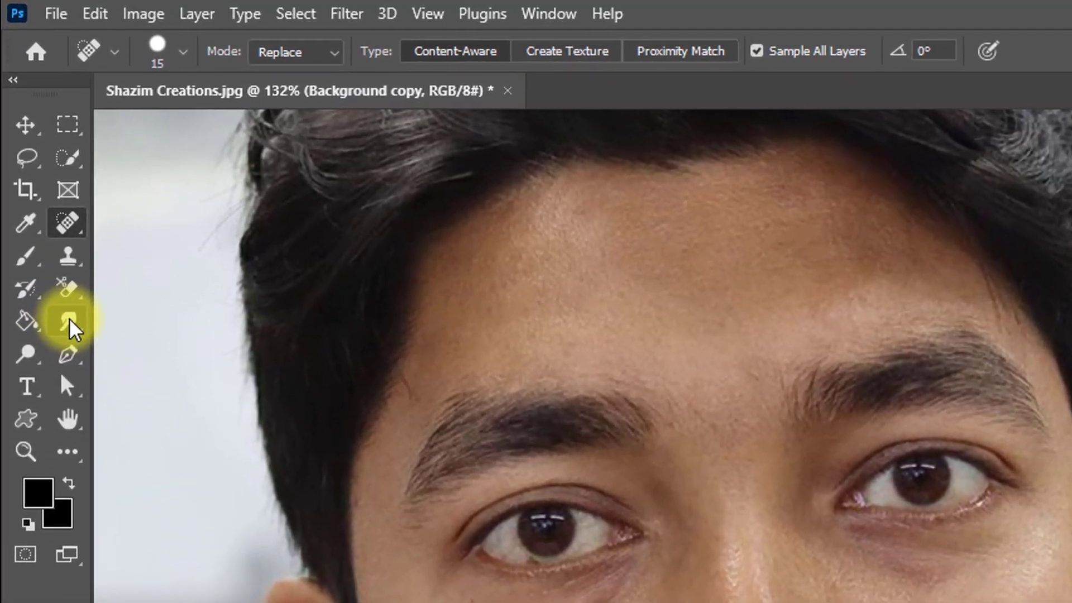
Step: Activate the Smudge Tool and choose the first brush of the Shazim Creations Magic Brush Set, size 65 px
right_click(41, 201)
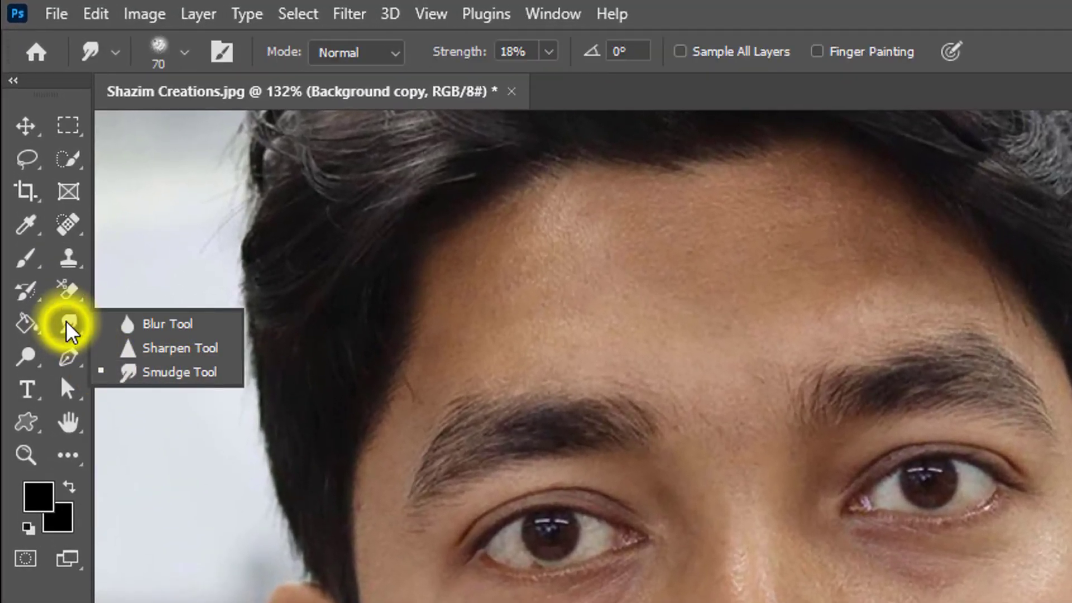
click(180, 373)
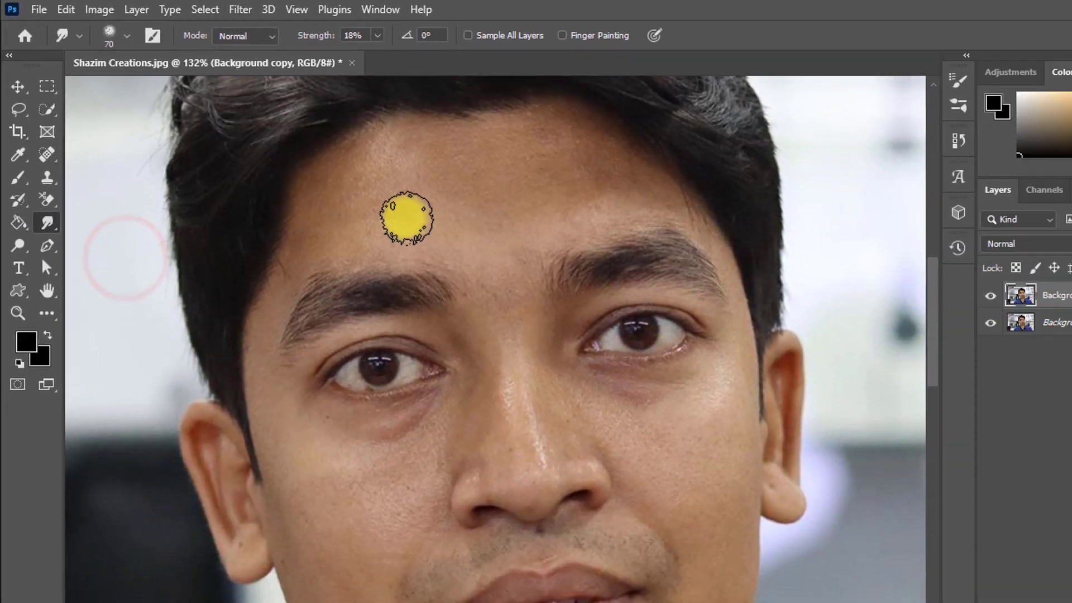
right_click(528, 267)
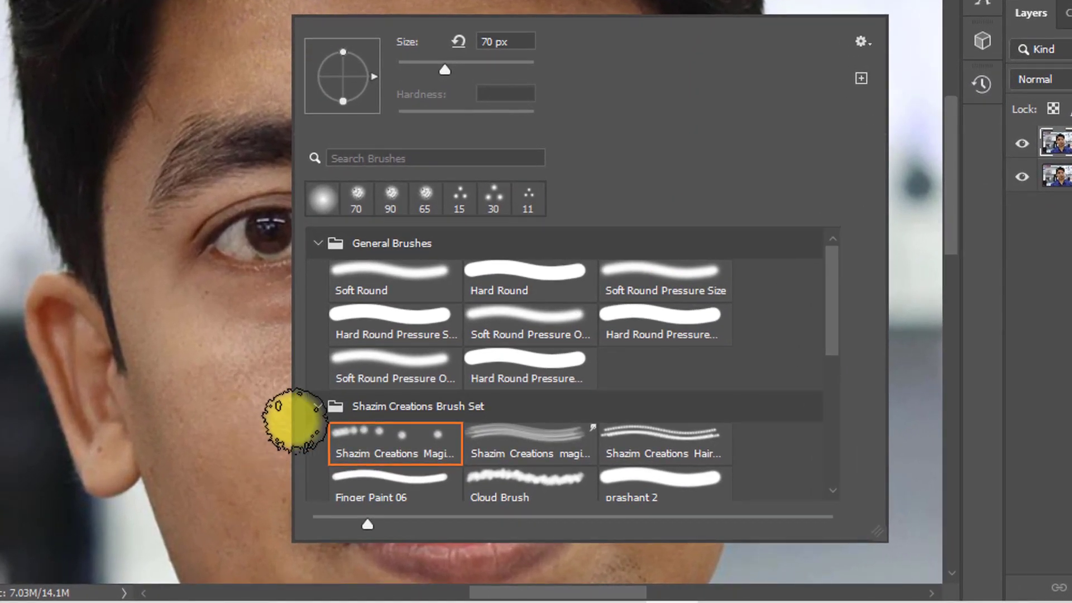
click(318, 406)
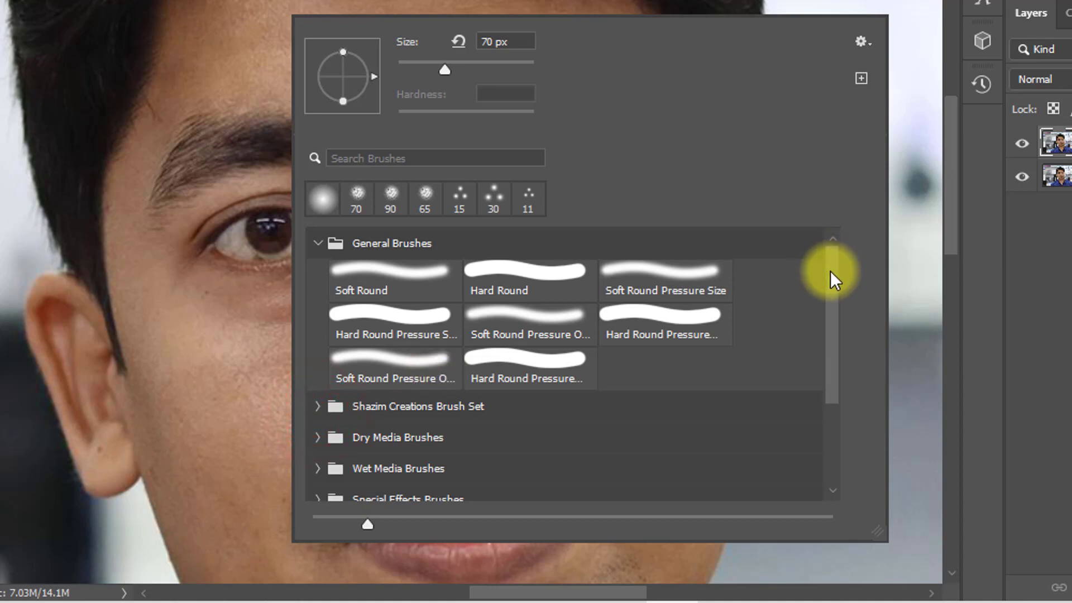
drag(831, 271, 828, 396)
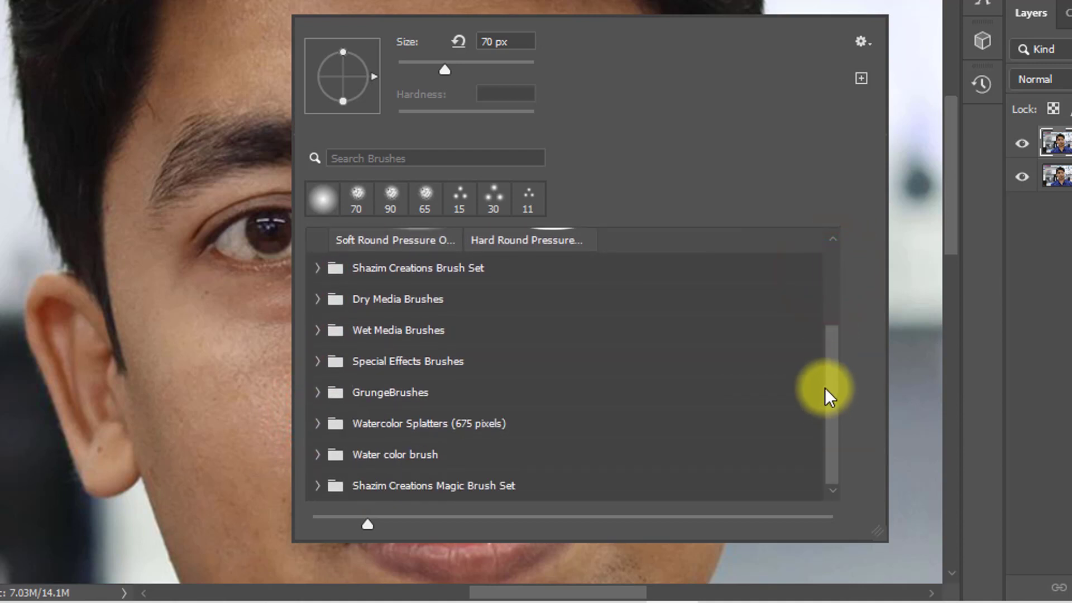
click(346, 485)
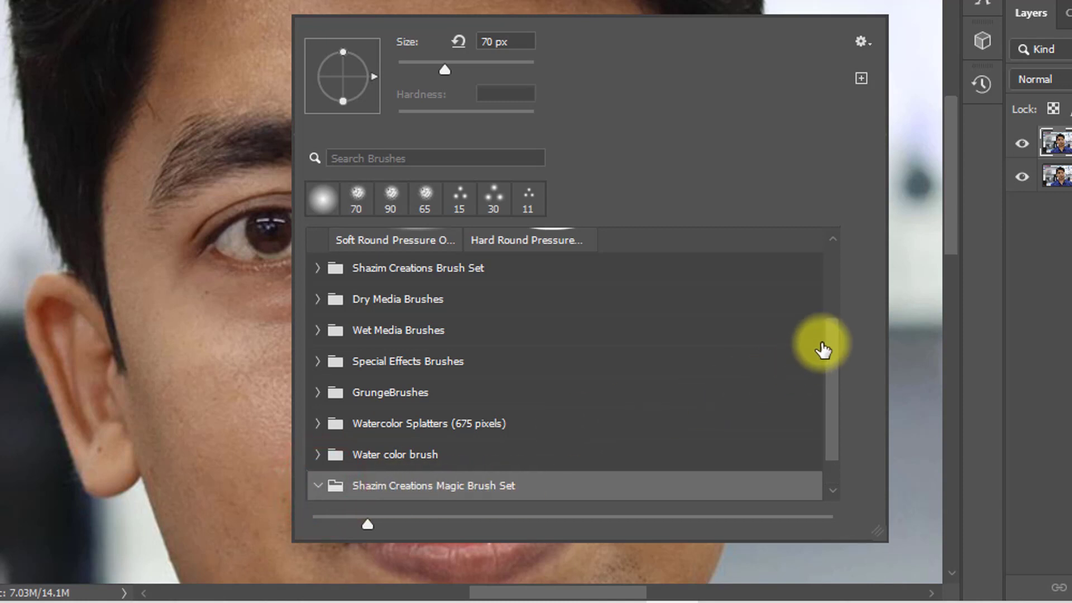
drag(833, 355, 832, 440)
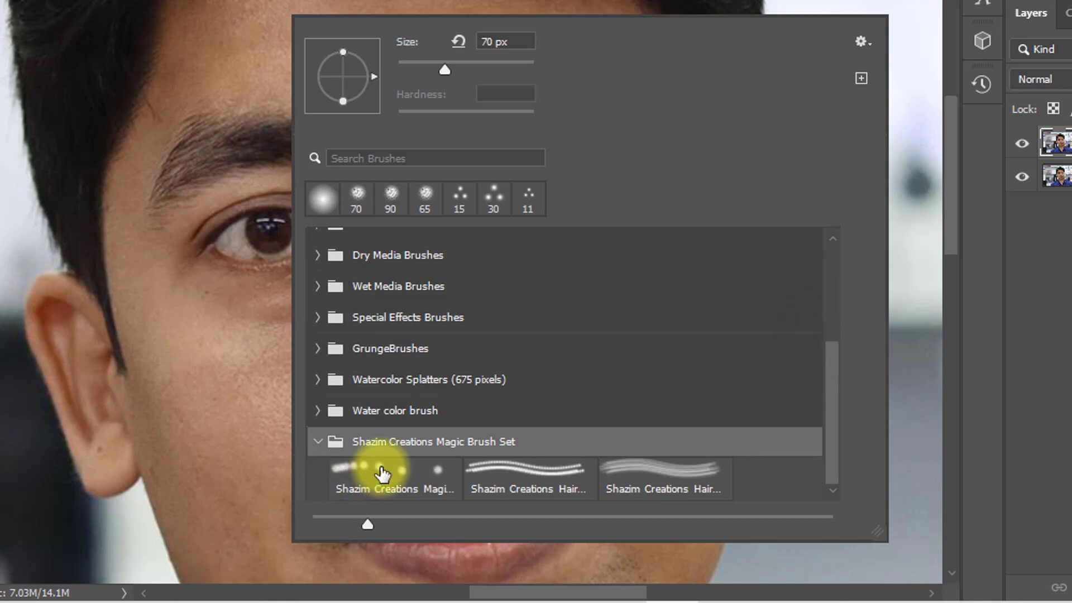
click(354, 471)
click(519, 474)
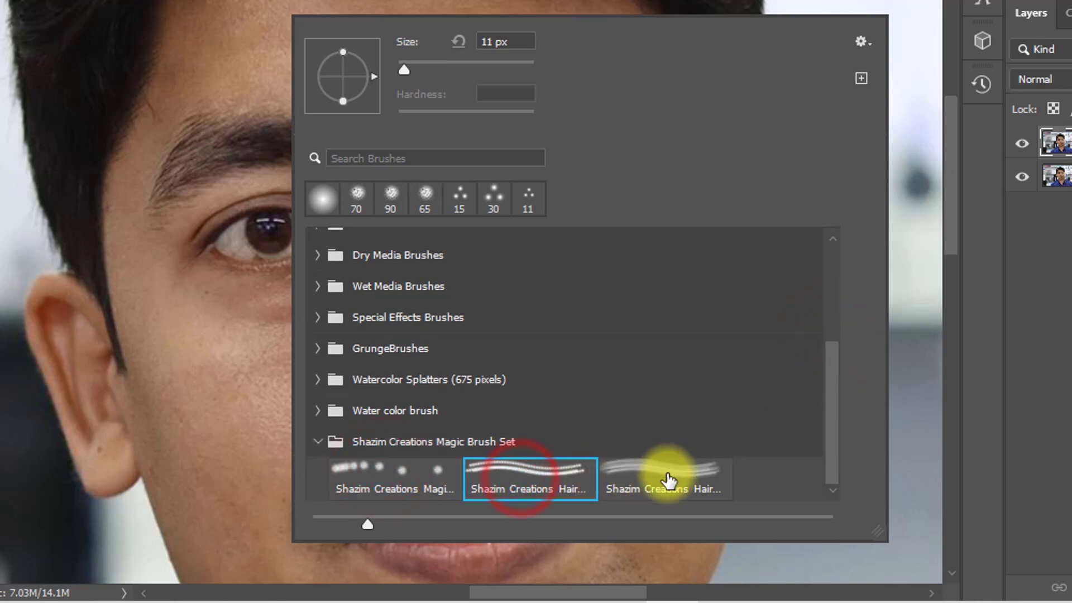
click(375, 478)
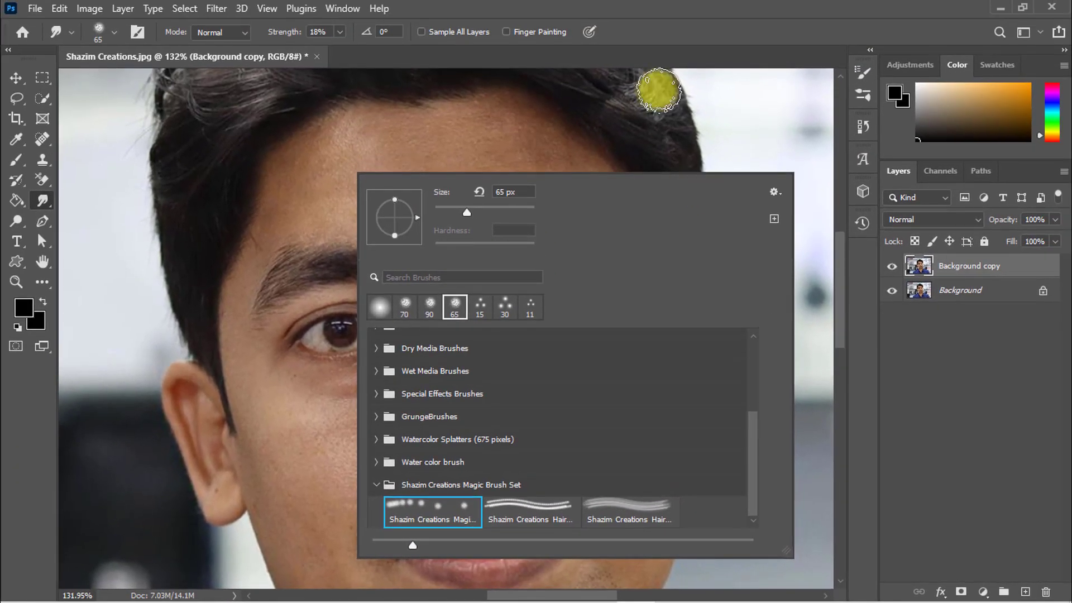
click(655, 6)
Step: Smudge the forehead and the area between the eyebrows smooth on Background copy with brush size 50 and strength 15%
key(bracketleft)
key(bracketleft)
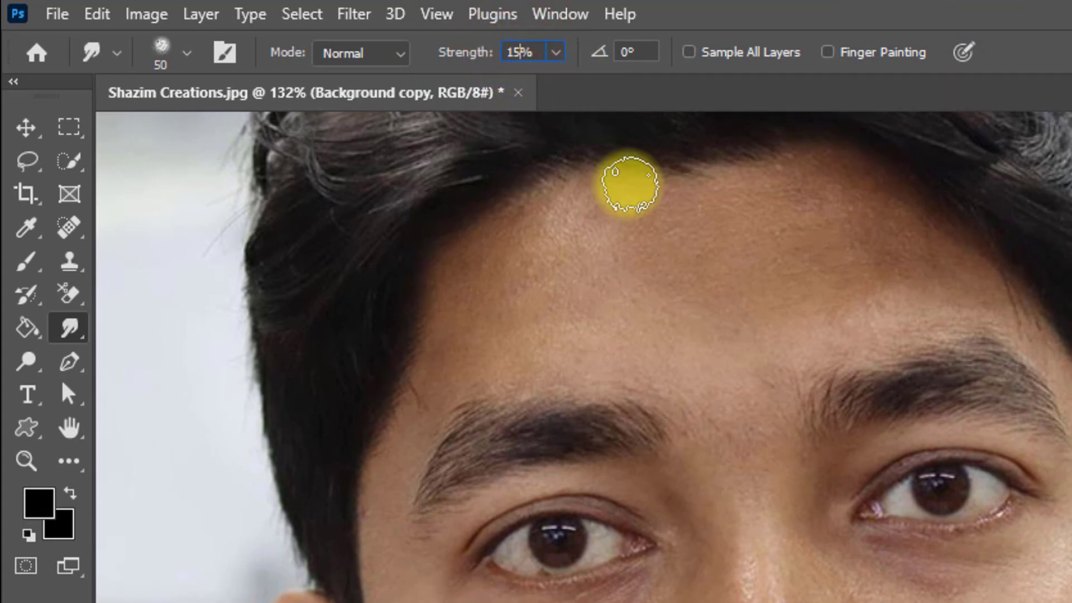
drag(655, 325, 737, 301)
drag(693, 244, 632, 333)
drag(608, 270, 435, 328)
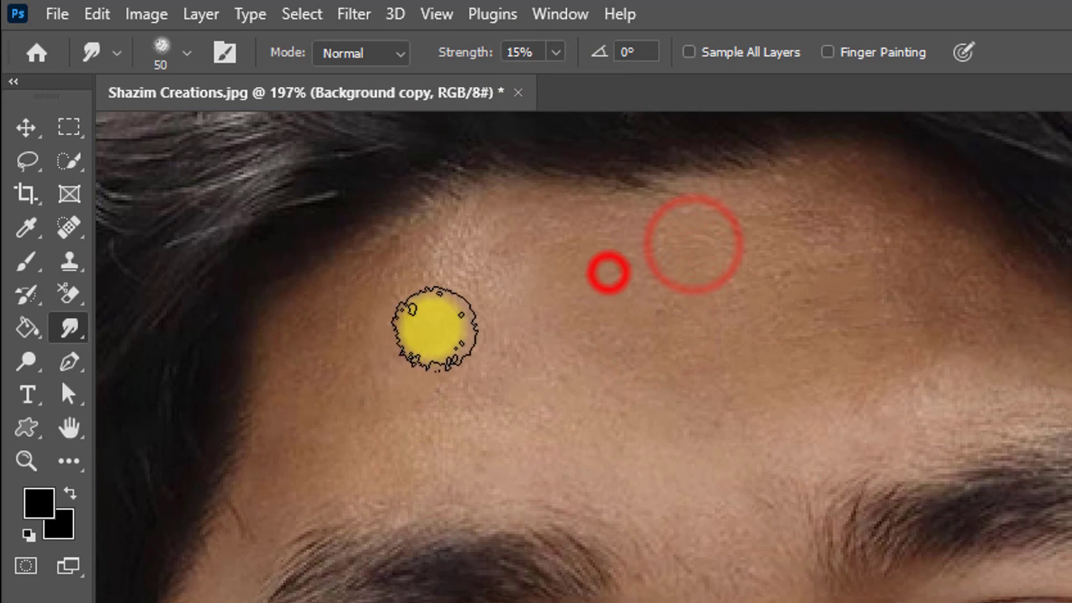
drag(478, 268, 375, 309)
drag(433, 256, 411, 319)
drag(497, 282, 423, 340)
mouse_move(424, 339)
mouse_down()
mouse_move(498, 262)
mouse_move(622, 233)
mouse_up()
drag(450, 294, 380, 369)
drag(380, 368, 642, 330)
drag(471, 396, 574, 358)
drag(574, 357, 582, 349)
drag(395, 399, 582, 310)
mouse_move(582, 311)
mouse_down()
mouse_move(594, 319)
mouse_move(448, 429)
mouse_move(520, 442)
mouse_move(635, 357)
mouse_move(638, 278)
mouse_up()
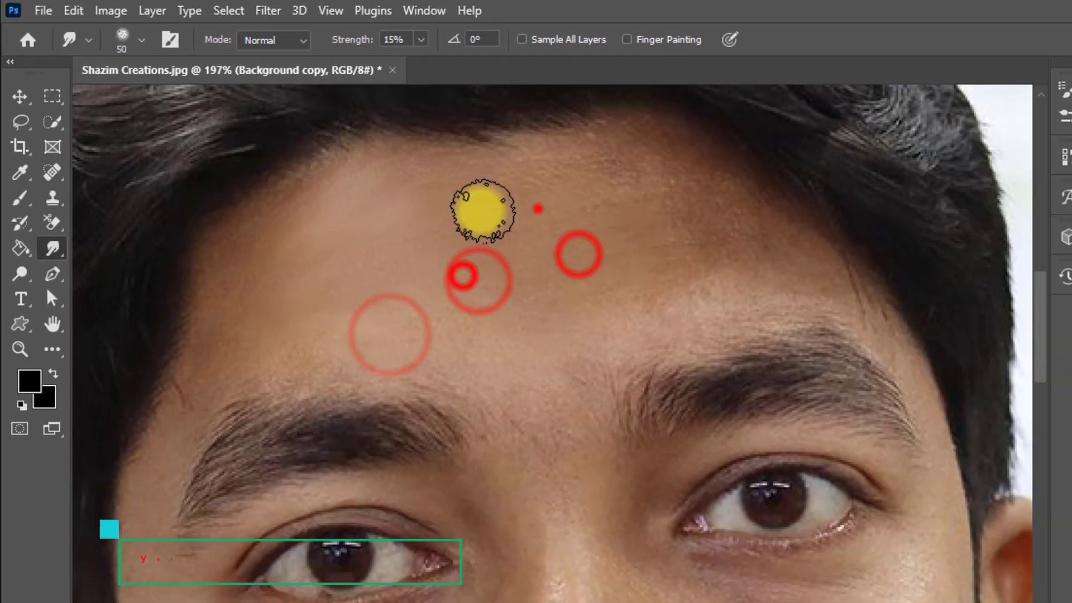
drag(483, 210, 357, 240)
mouse_move(277, 255)
mouse_down()
mouse_move(571, 142)
mouse_move(571, 166)
mouse_up()
mouse_move(594, 173)
mouse_down()
mouse_move(705, 213)
mouse_move(679, 223)
mouse_up()
mouse_move(600, 216)
mouse_down()
mouse_move(670, 206)
mouse_move(539, 211)
mouse_up()
drag(649, 195, 528, 250)
drag(428, 202, 374, 223)
drag(383, 283, 580, 199)
drag(485, 251, 402, 274)
drag(409, 246, 335, 268)
drag(426, 283, 363, 287)
drag(405, 187, 385, 61)
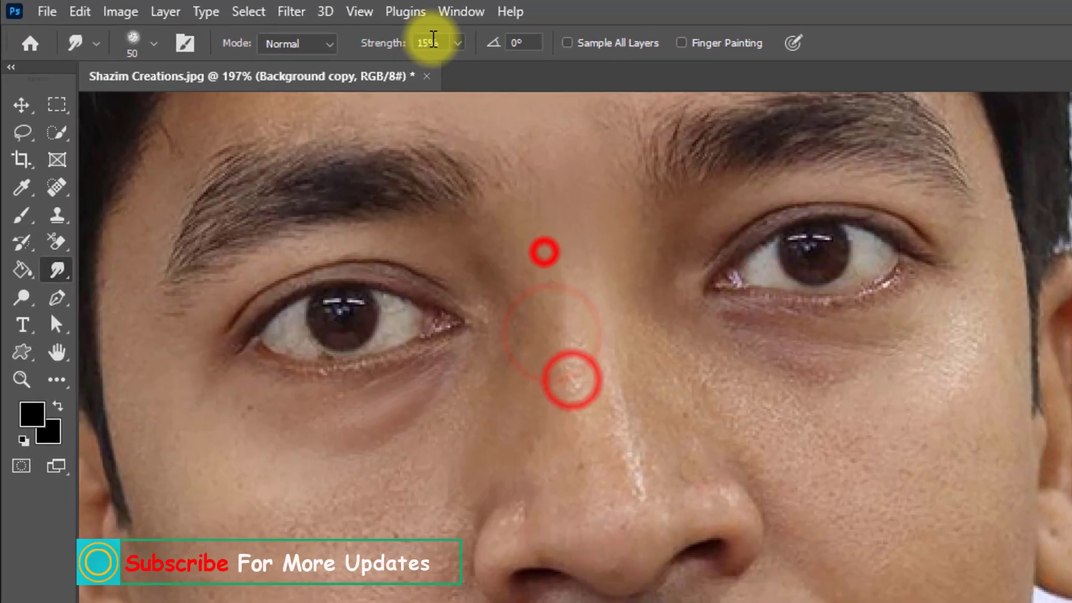
Step: Set the Smudge strength to 20% and smooth the left-hand cheek and the skin beneath that eye
double_click(434, 39)
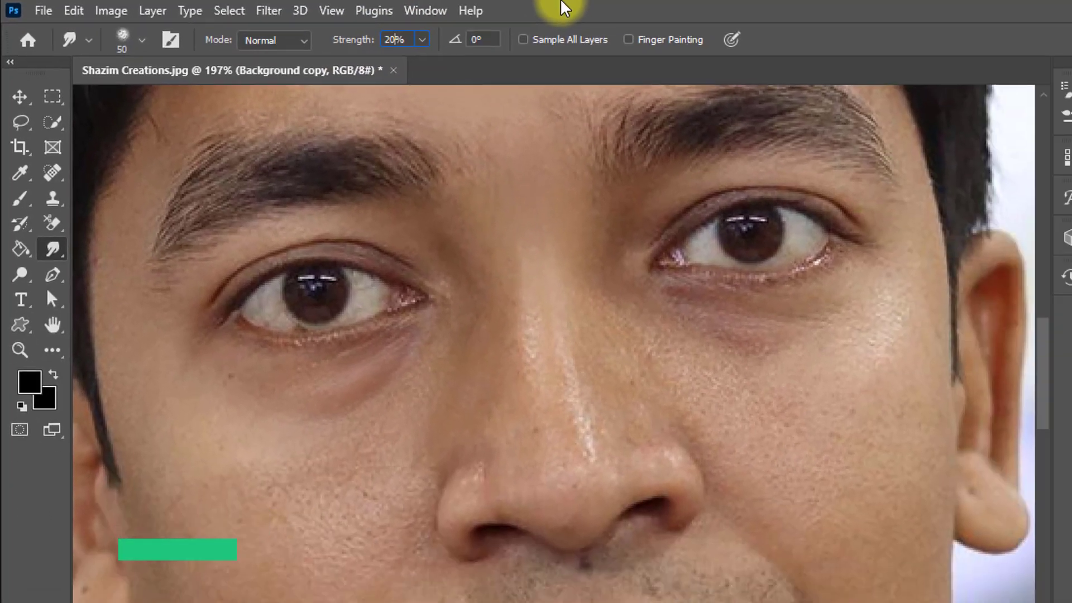
click(702, 7)
drag(156, 380, 339, 341)
mouse_move(223, 373)
mouse_down()
mouse_move(146, 407)
mouse_move(313, 372)
mouse_up()
mouse_move(280, 379)
mouse_down()
mouse_move(173, 385)
mouse_move(224, 408)
mouse_move(249, 350)
mouse_up()
mouse_move(170, 375)
mouse_down()
mouse_move(174, 447)
mouse_move(195, 407)
mouse_up()
drag(209, 438, 203, 380)
mouse_move(201, 375)
mouse_down()
mouse_move(249, 465)
mouse_move(350, 335)
mouse_move(346, 353)
mouse_up()
drag(338, 374, 353, 359)
drag(340, 417, 354, 380)
mouse_move(356, 371)
mouse_down()
mouse_move(347, 405)
mouse_move(311, 333)
mouse_move(201, 294)
mouse_up()
drag(272, 284, 355, 264)
mouse_move(319, 280)
mouse_down()
mouse_move(238, 304)
mouse_move(193, 254)
mouse_up()
drag(177, 234, 158, 208)
mouse_move(162, 251)
mouse_down()
mouse_move(173, 277)
mouse_move(246, 292)
mouse_up()
mouse_move(268, 284)
mouse_down()
mouse_move(411, 266)
mouse_move(394, 247)
mouse_up()
drag(394, 246, 400, 288)
drag(401, 294, 457, 254)
drag(451, 265, 413, 225)
mouse_move(456, 169)
mouse_down()
mouse_move(508, 235)
mouse_move(520, 223)
mouse_move(470, 186)
mouse_up()
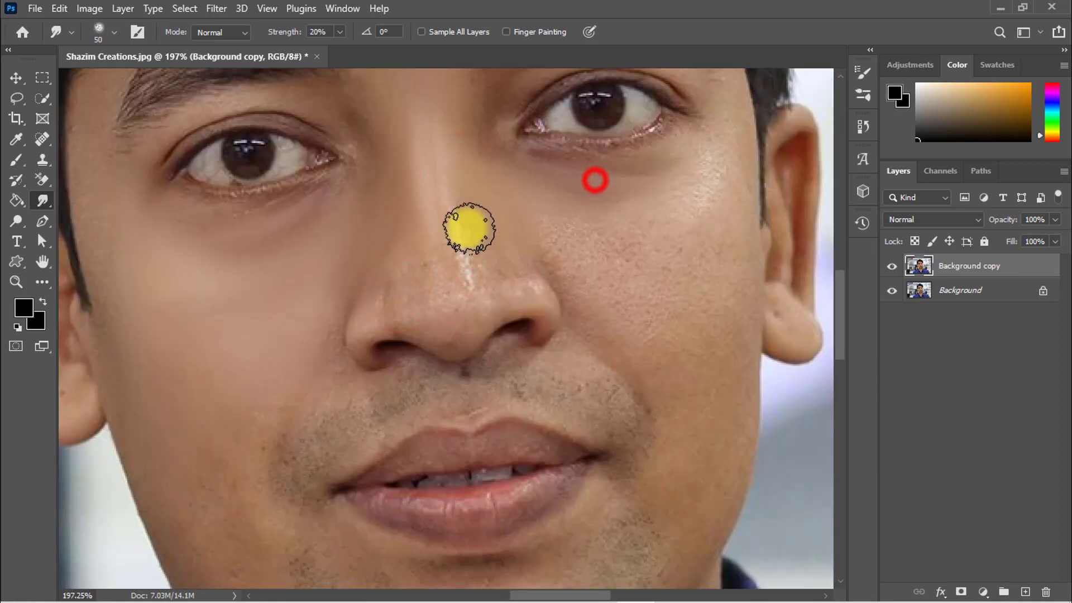
Step: Smudge the inner right-hand cheek and the nose smooth at 20% strength with brush size 50
drag(493, 232, 650, 250)
drag(531, 237, 525, 228)
drag(598, 249, 600, 207)
drag(582, 255, 596, 287)
drag(563, 286, 603, 321)
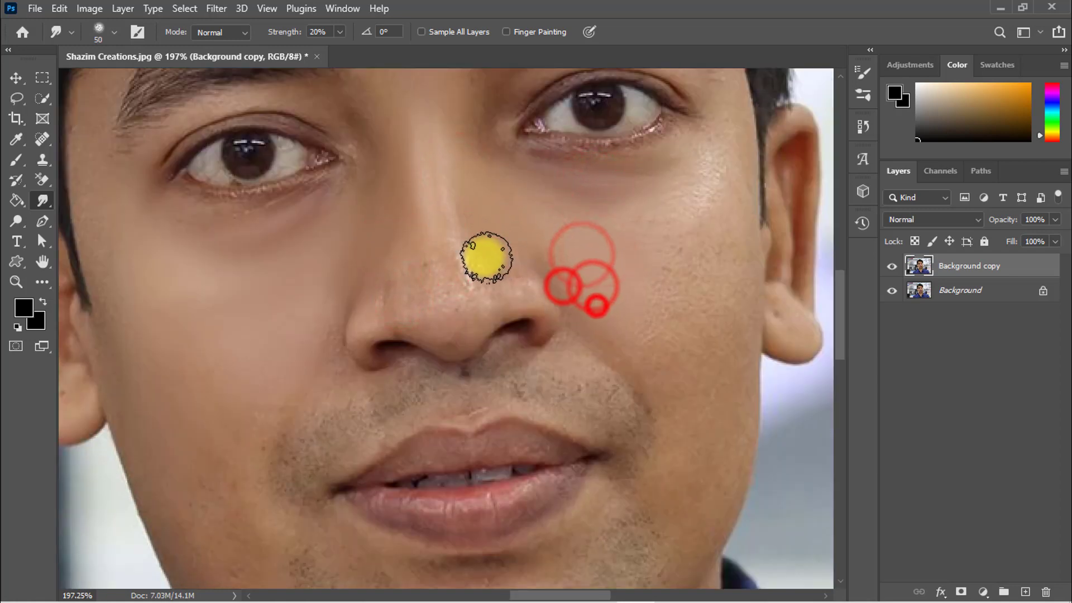
drag(481, 280, 463, 213)
drag(436, 299, 423, 271)
drag(412, 309, 399, 235)
drag(361, 272, 349, 289)
Step: Smudge the outer left-hand cheek smooth at 20% strength
mouse_move(314, 391)
mouse_down()
mouse_move(289, 302)
mouse_move(237, 377)
mouse_up()
drag(223, 366, 216, 403)
drag(210, 343, 208, 391)
drag(210, 426, 192, 385)
drag(182, 421, 156, 342)
Step: Smudge the temple and the forehead skin above both eyebrows smooth with brush size 40
drag(226, 510, 215, 475)
drag(632, 259, 597, 359)
drag(626, 310, 630, 254)
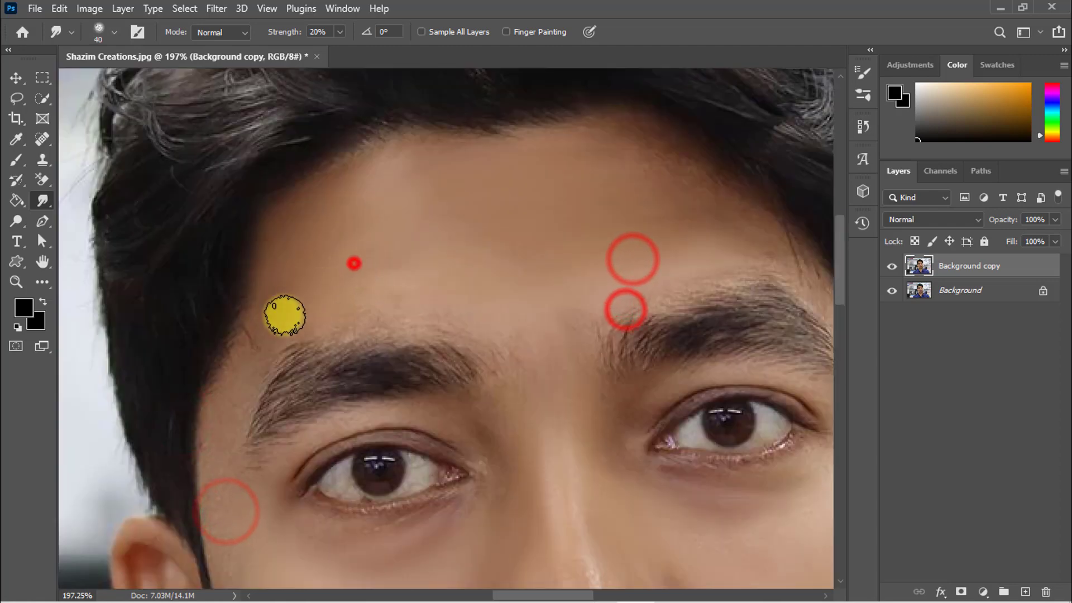
drag(280, 301, 218, 89)
drag(246, 352, 185, 118)
drag(268, 373, 207, 137)
drag(216, 354, 283, 416)
Step: Smudge the neck smooth down to the shirt collar with brush size 60 at 20% strength
drag(385, 438, 335, 198)
drag(303, 444, 280, 389)
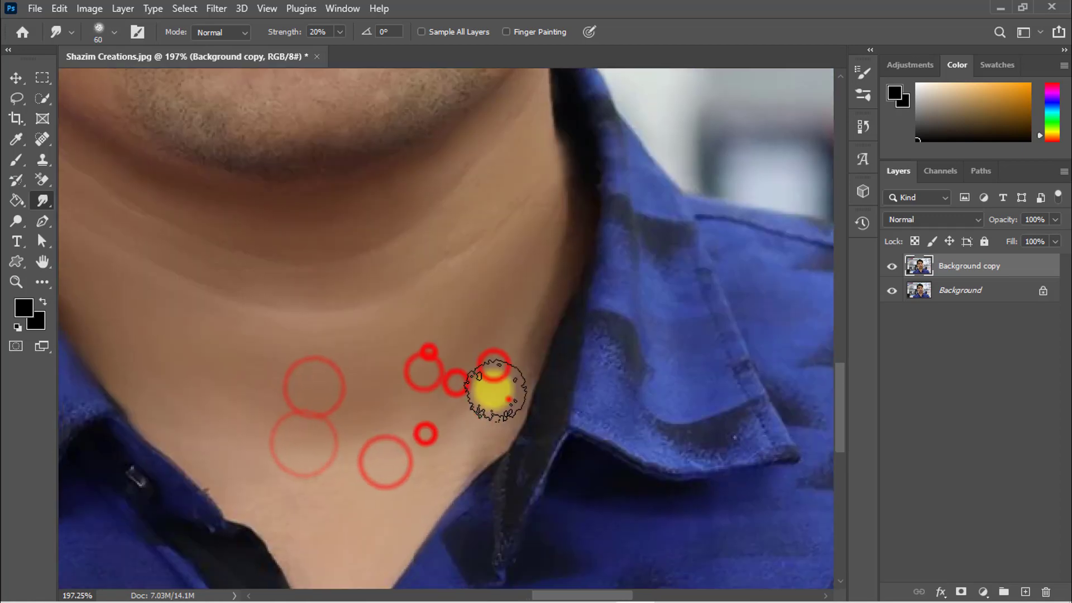
drag(508, 400, 493, 365)
drag(466, 342, 491, 445)
drag(378, 359, 526, 350)
drag(537, 140, 530, 531)
Step: Reduce the Smudge brush size to 35 and smooth the skin around the eyes
key(bracketleft)
key(bracketleft)
key(bracketleft)
key(bracketleft)
drag(697, 189, 659, 206)
drag(583, 217, 556, 267)
drag(507, 219, 508, 214)
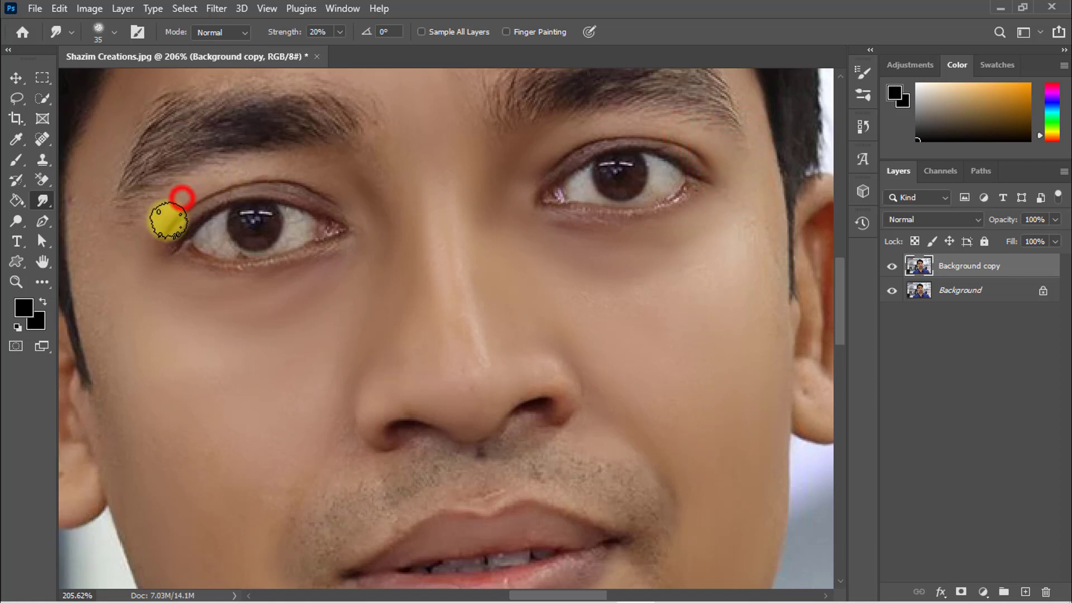
key(ctrl+0)
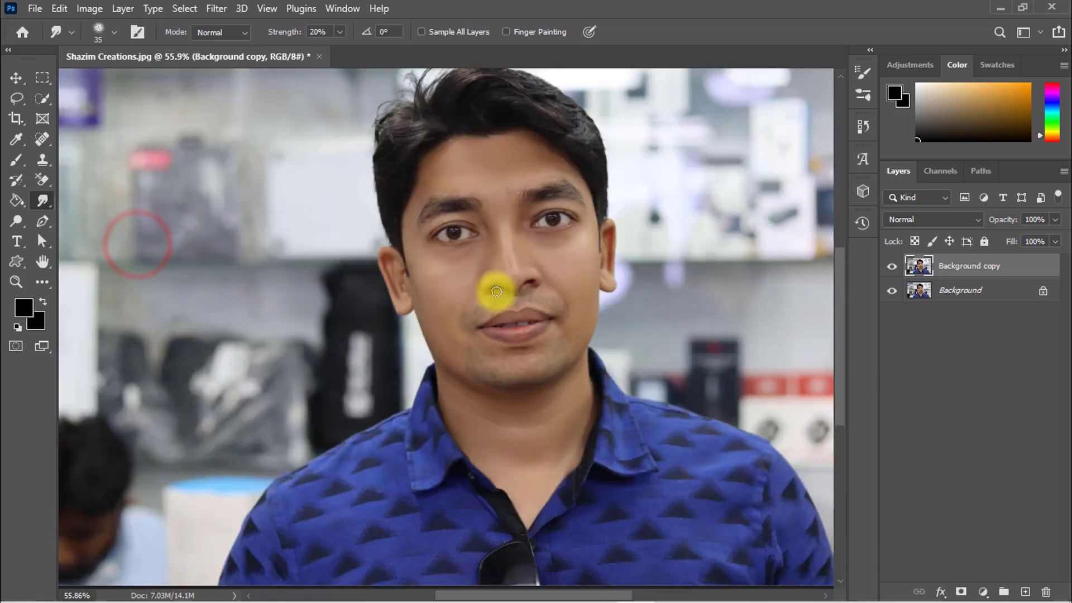
Step: Activate the Pen Tool in Path mode
drag(475, 238, 506, 228)
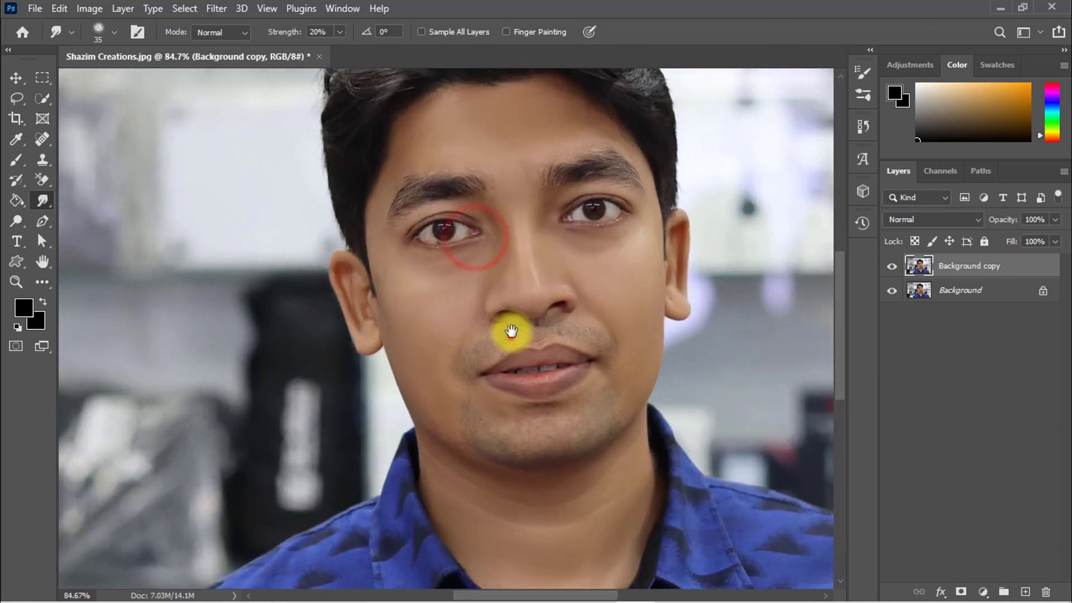
drag(511, 333, 509, 285)
drag(492, 323, 446, 314)
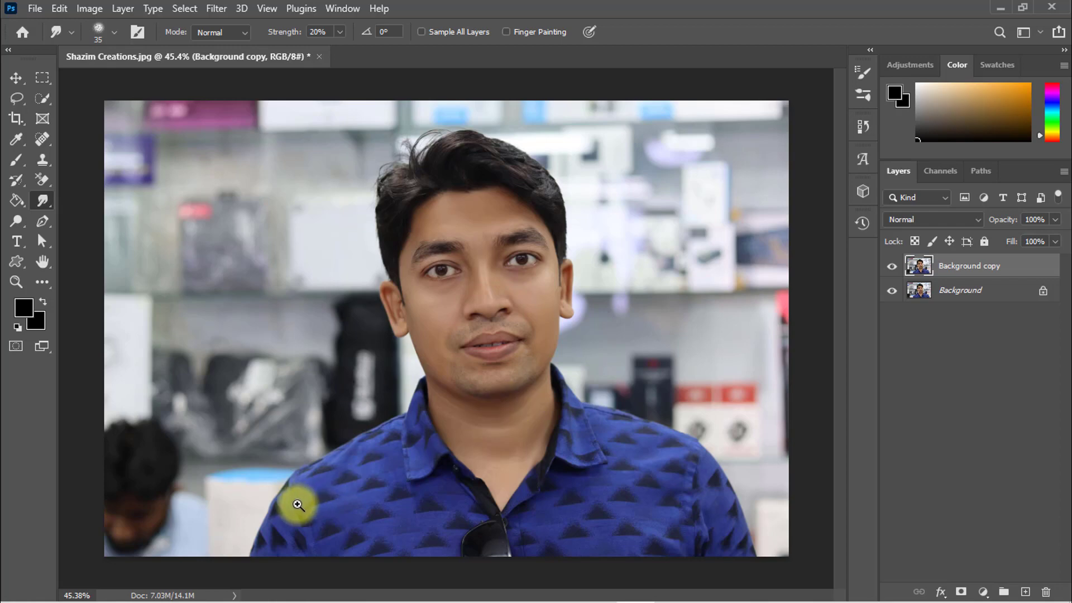
drag(297, 509, 301, 508)
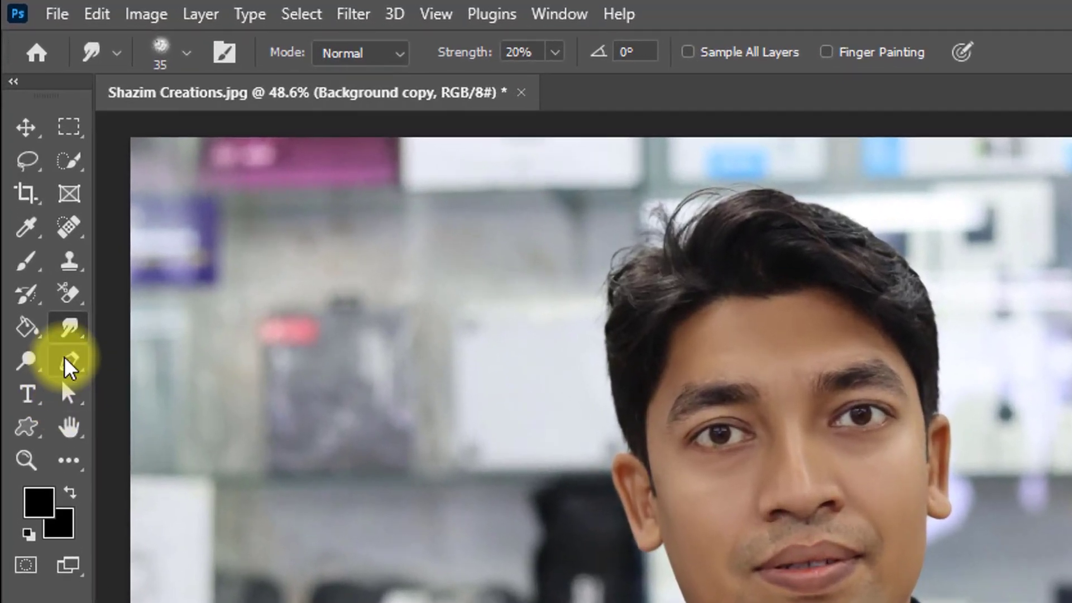
right_click(40, 220)
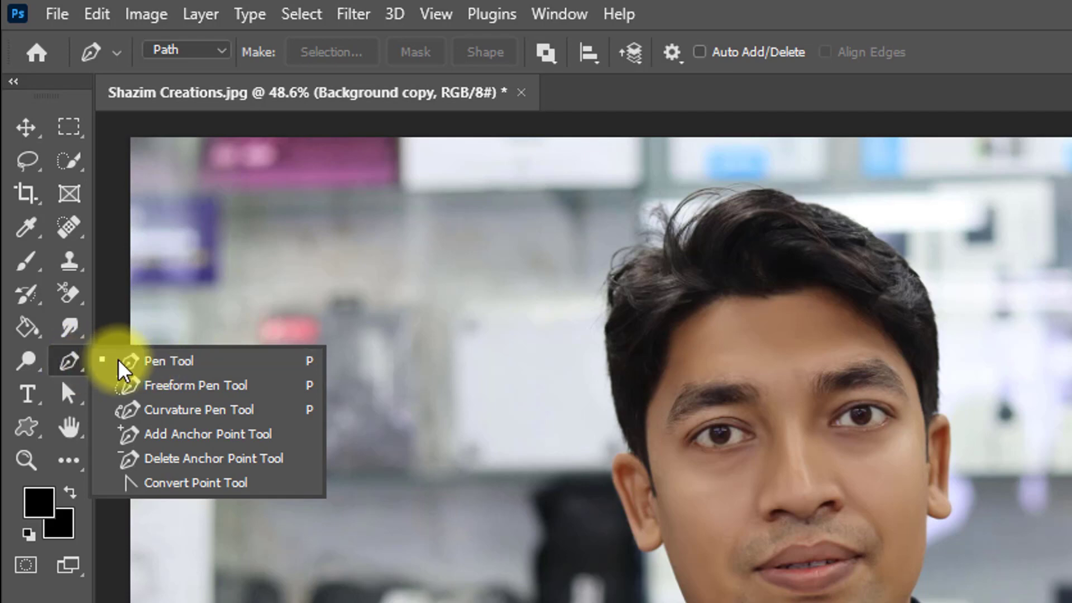
click(159, 364)
Step: Start a pen path where the left-hand sleeve meets the photo's lower edge and trace it up the sleeve onto the shoulder
scroll(584, 358, up, 6)
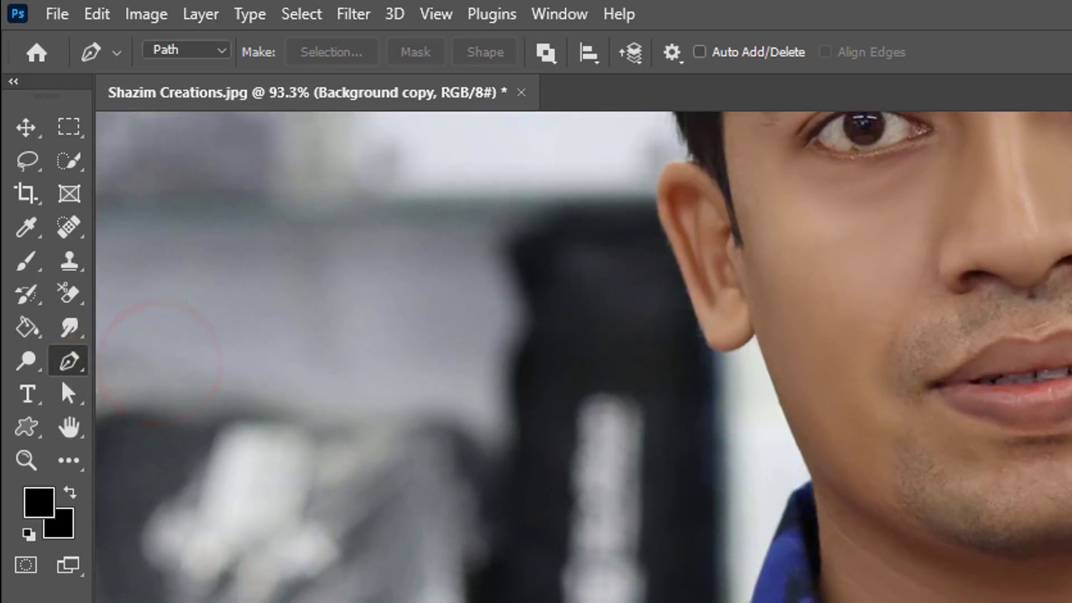
scroll(584, 357, down, 5)
scroll(143, 469, up, 5)
click(143, 469)
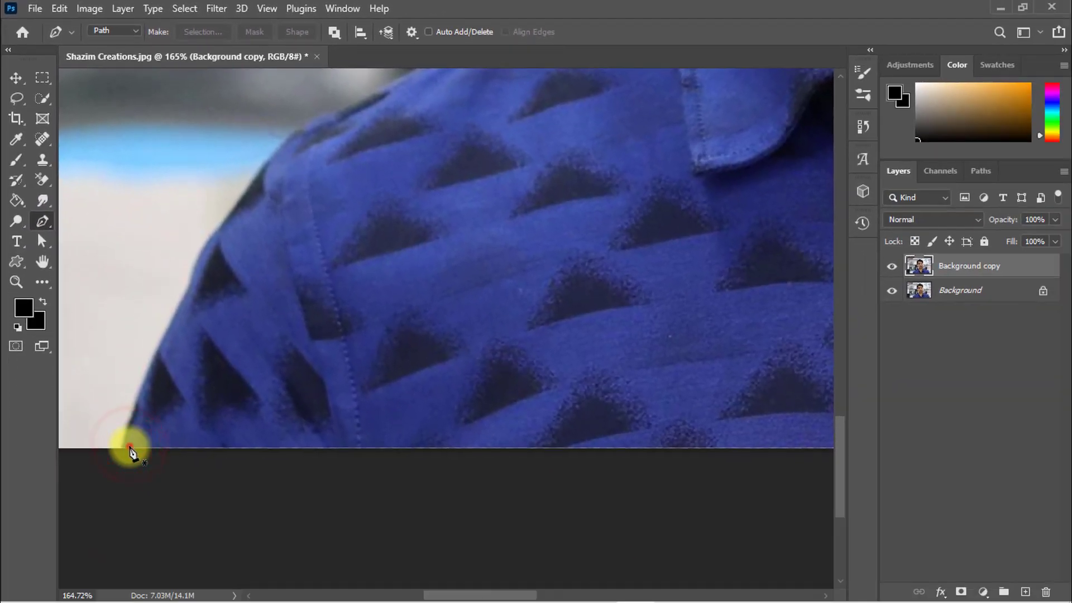
drag(271, 170, 172, 361)
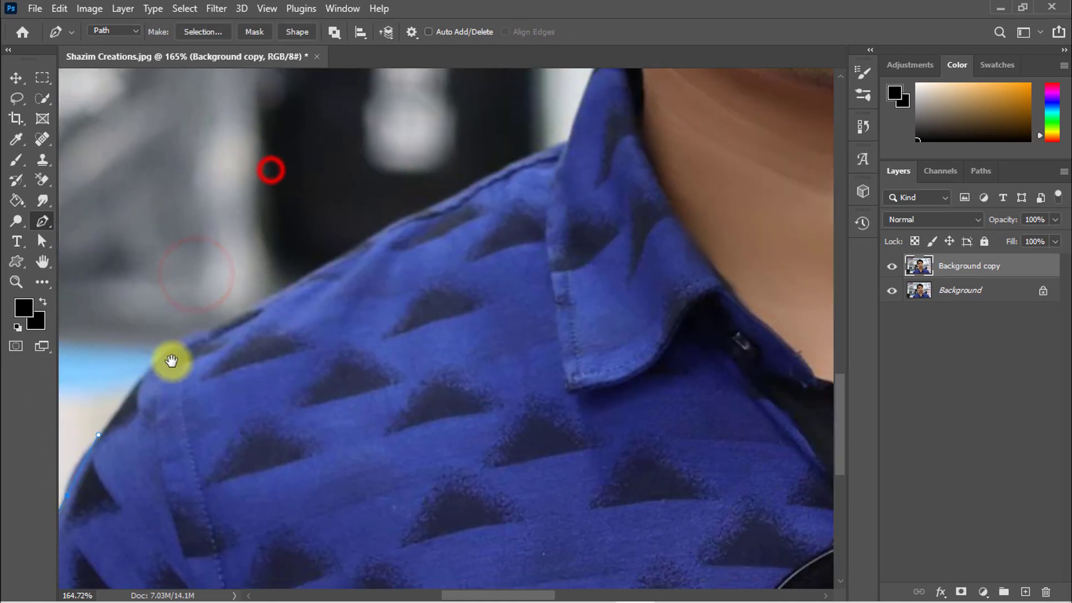
drag(431, 265, 317, 341)
drag(280, 338, 341, 322)
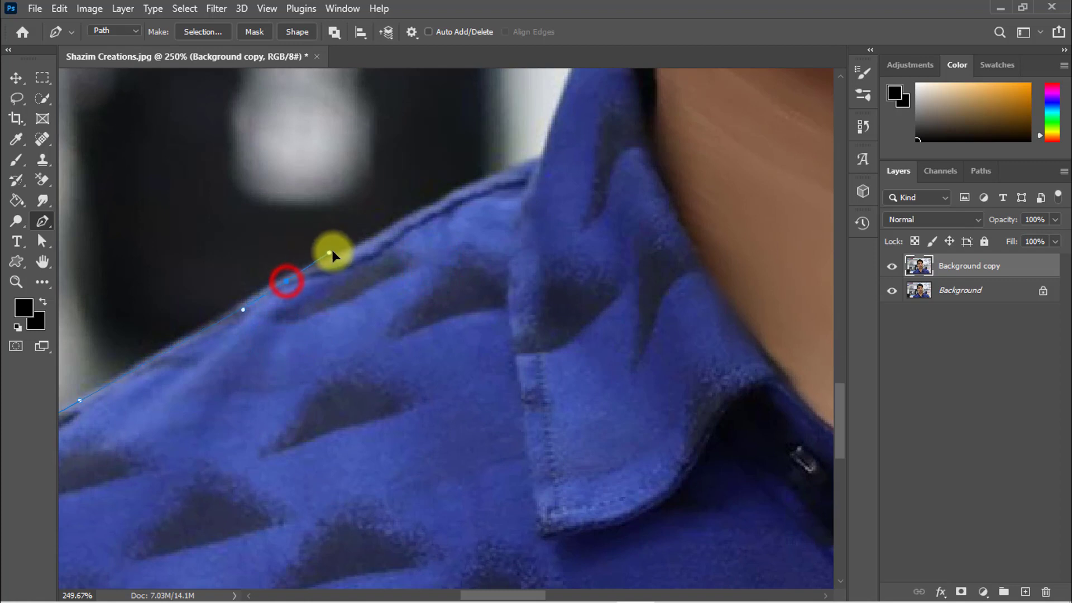
Step: Continue the path along the left-hand shoulder to the collar and up the side of the face to the hair
drag(359, 244, 282, 301)
drag(468, 219, 520, 219)
drag(616, 149, 525, 286)
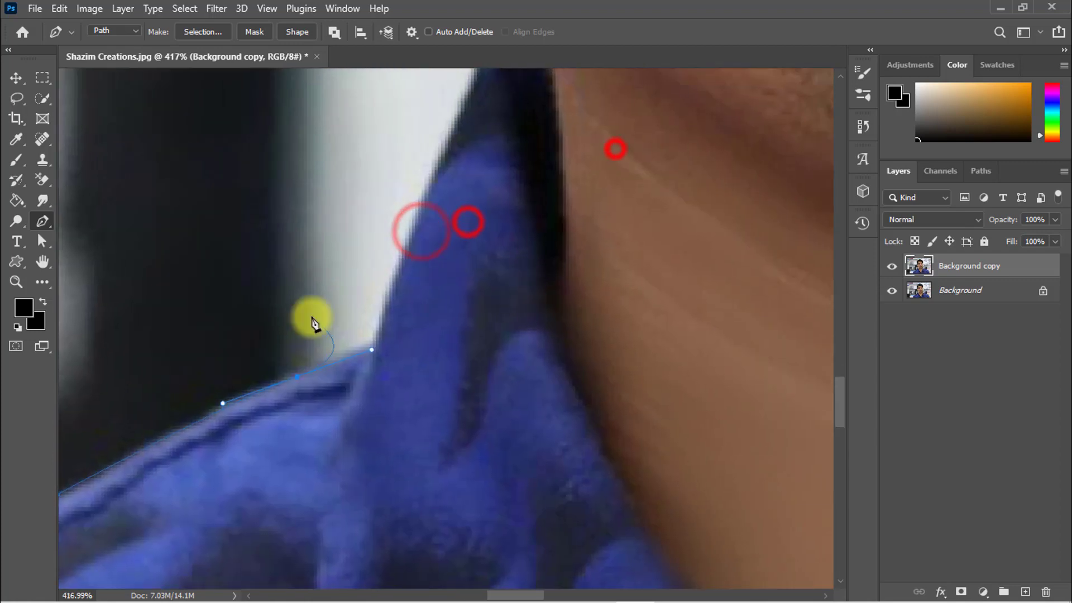
mouse_move(445, 174)
mouse_down()
mouse_move(400, 111)
mouse_move(430, 390)
mouse_up()
drag(366, 167, 290, 567)
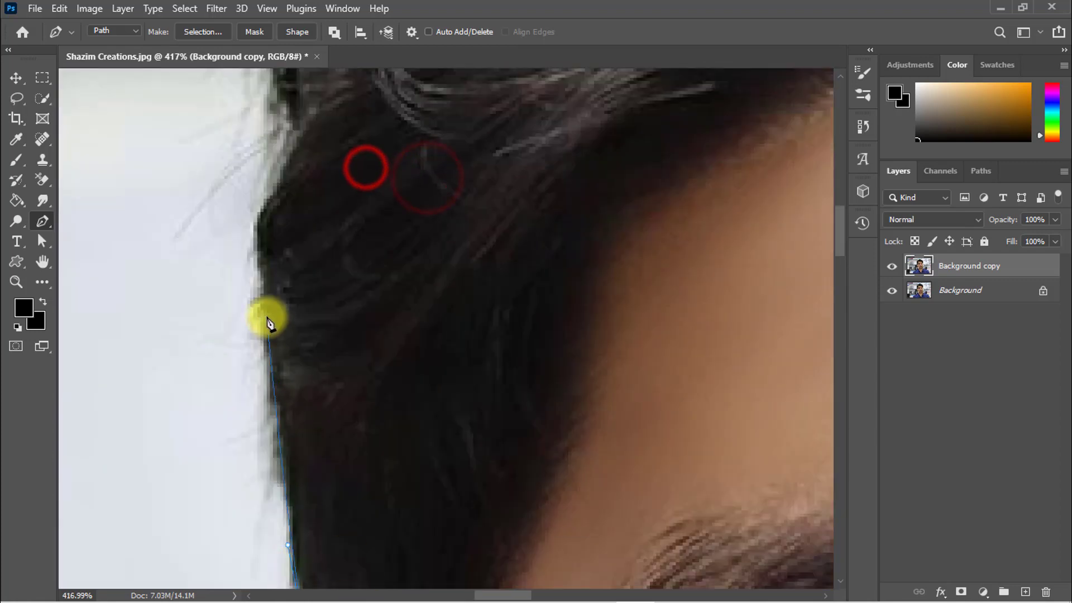
Step: Trace the path up the left-hand edge of the hair and over the loose strands on top of the head
drag(266, 309, 252, 240)
drag(253, 239, 254, 317)
drag(257, 329, 258, 320)
drag(258, 290, 263, 447)
mouse_move(555, 247)
mouse_down()
mouse_move(646, 256)
mouse_move(713, 280)
mouse_up()
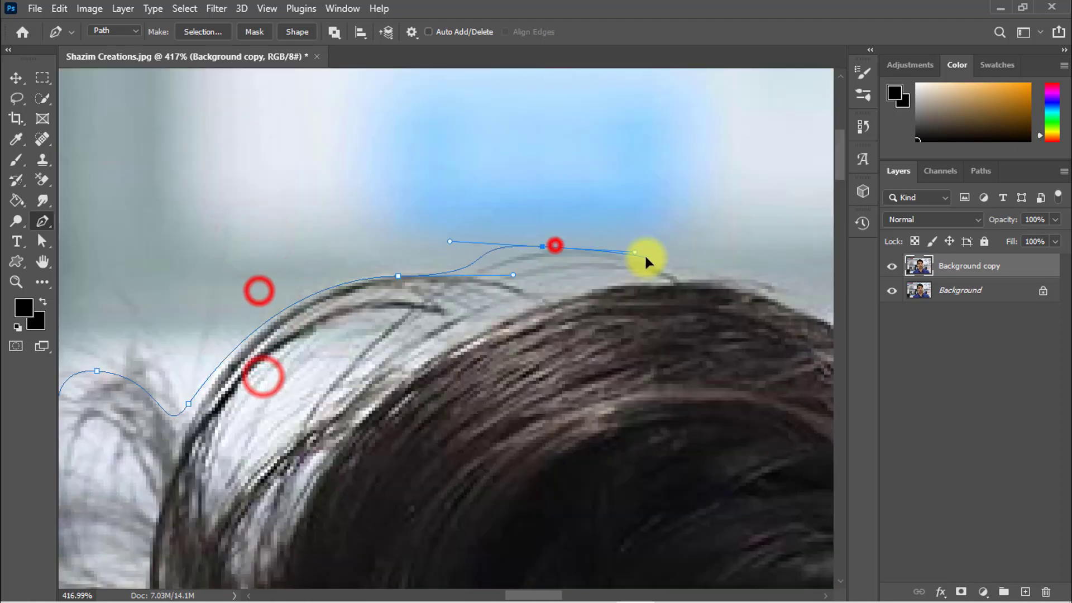
drag(617, 289, 189, 208)
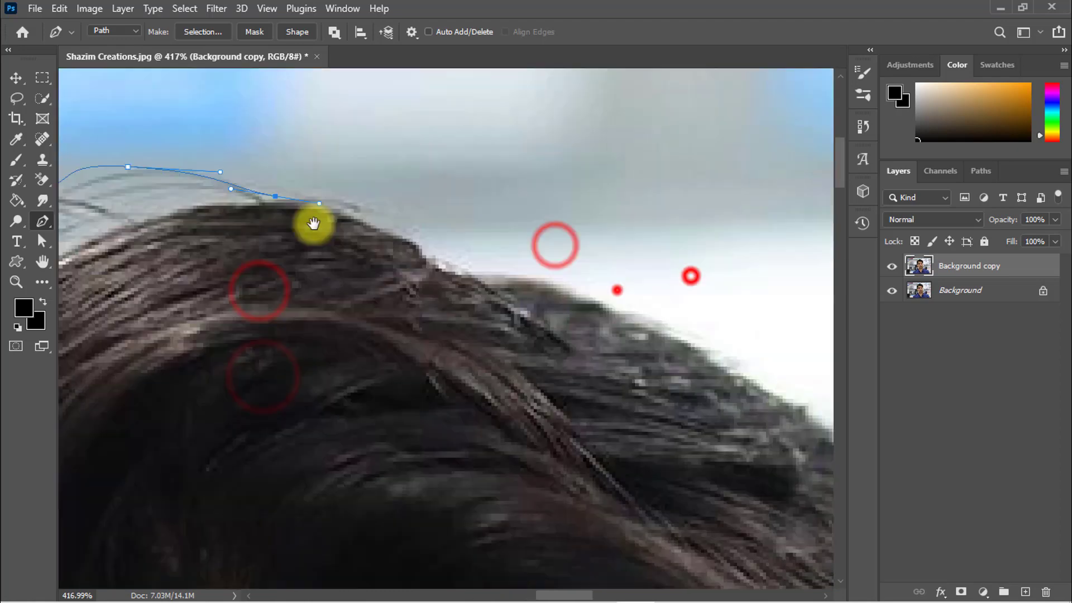
Step: Trace the path down the right-hand slope of the hair and around the right-hand ear
drag(412, 249, 460, 269)
drag(563, 288, 636, 312)
drag(631, 321, 271, 215)
drag(469, 330, 517, 373)
drag(567, 408, 378, 180)
drag(501, 284, 527, 325)
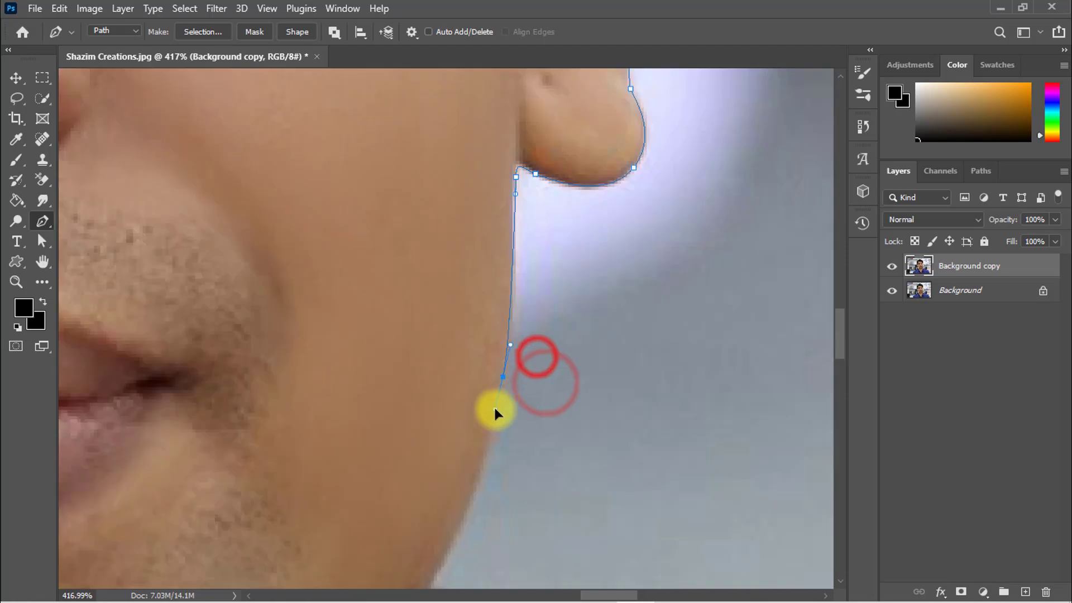
Step: Trace the right-hand jaw, collar, shoulder and sleeve, and close the path along the photo's lower edge
mouse_move(503, 376)
mouse_down()
mouse_move(494, 435)
mouse_move(525, 330)
mouse_up()
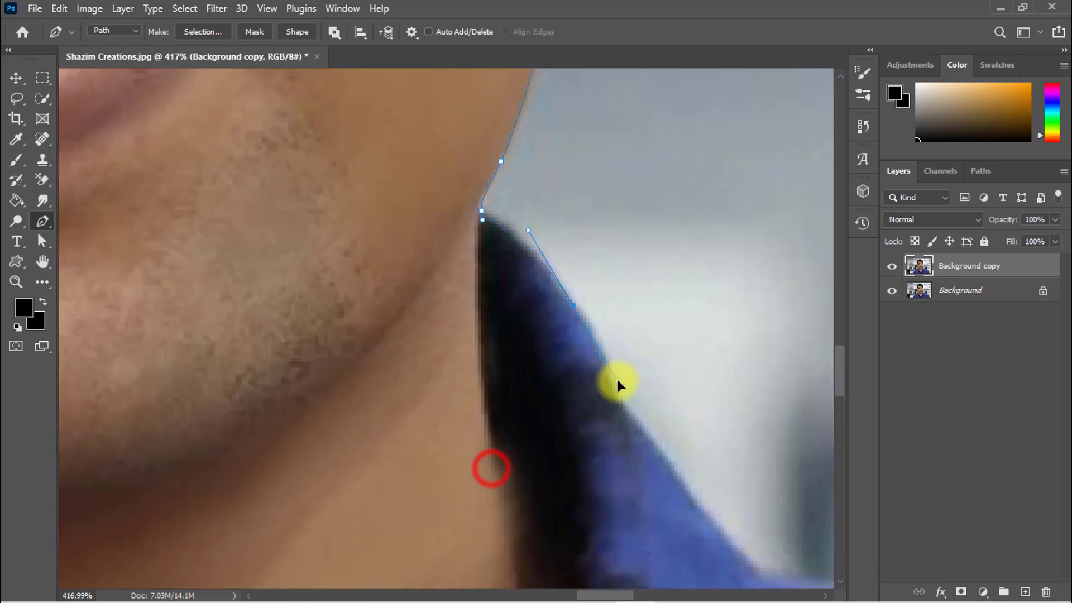
drag(618, 383, 514, 192)
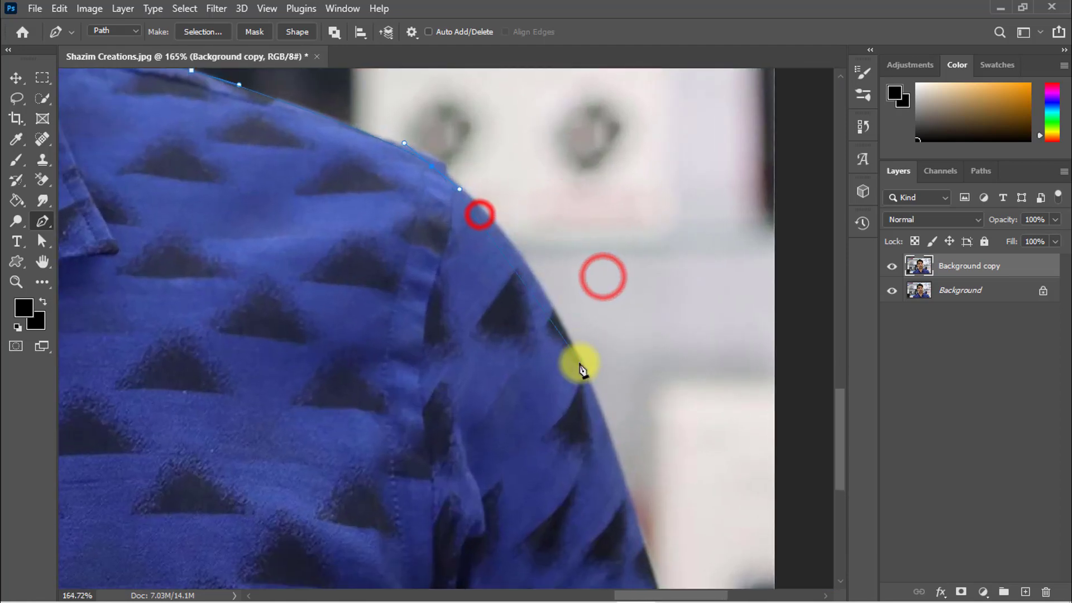
click(616, 401)
drag(421, 356, 800, 315)
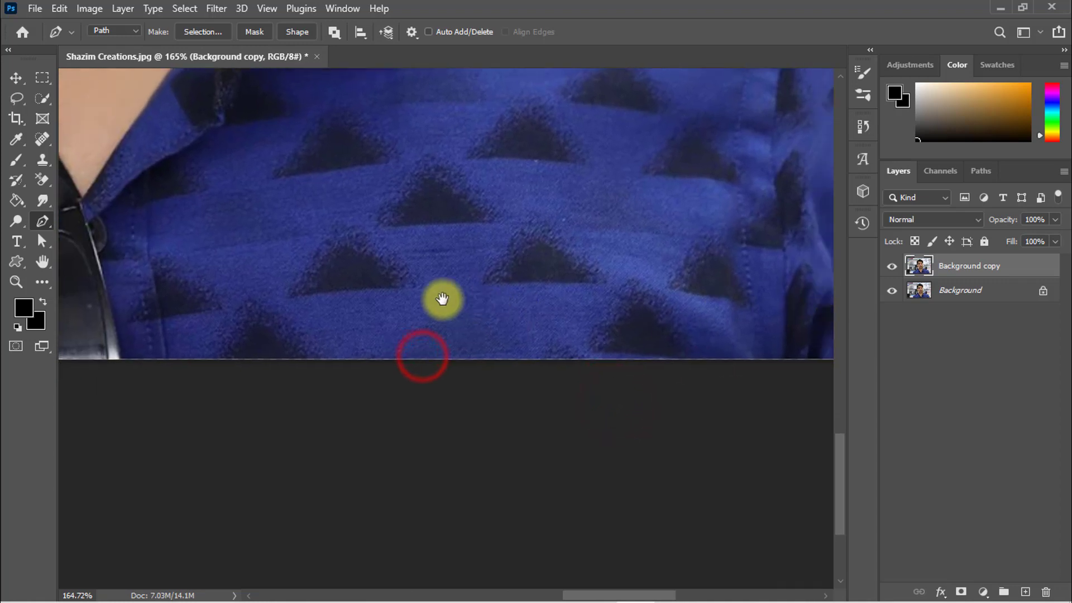
drag(416, 300, 680, 303)
drag(353, 316, 623, 319)
drag(273, 362, 614, 361)
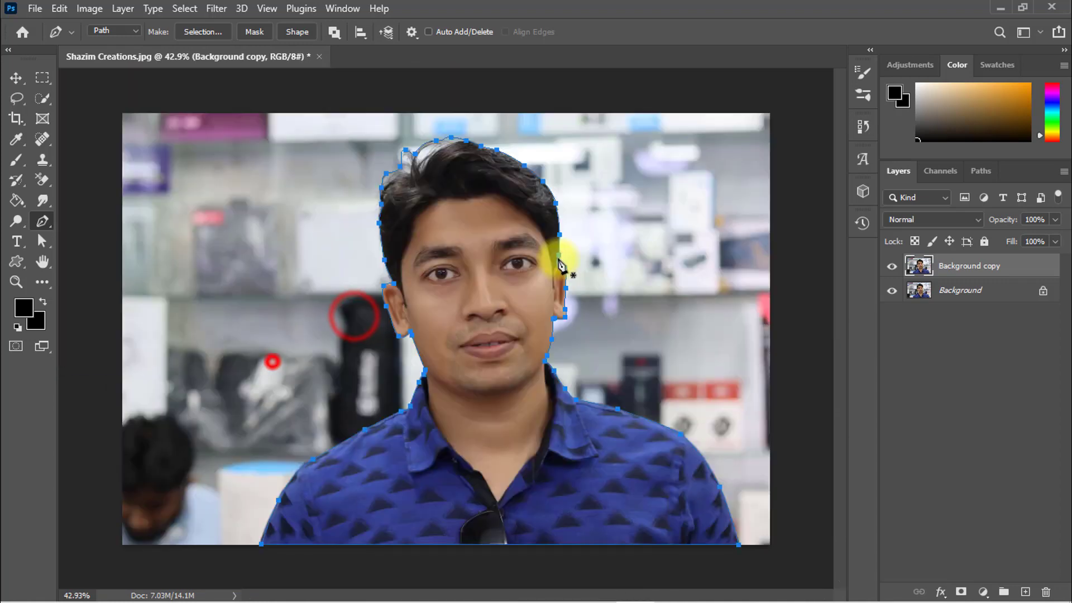
Step: Convert the closed path into a new anti-aliased selection with a feather radius of 0 pixels
click(510, 241)
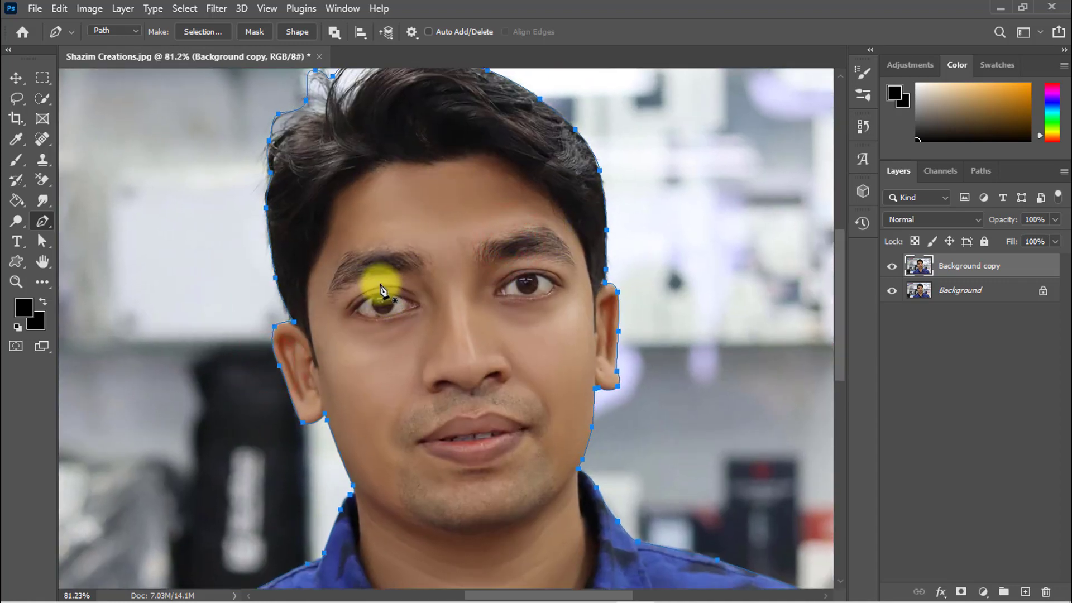
right_click(439, 219)
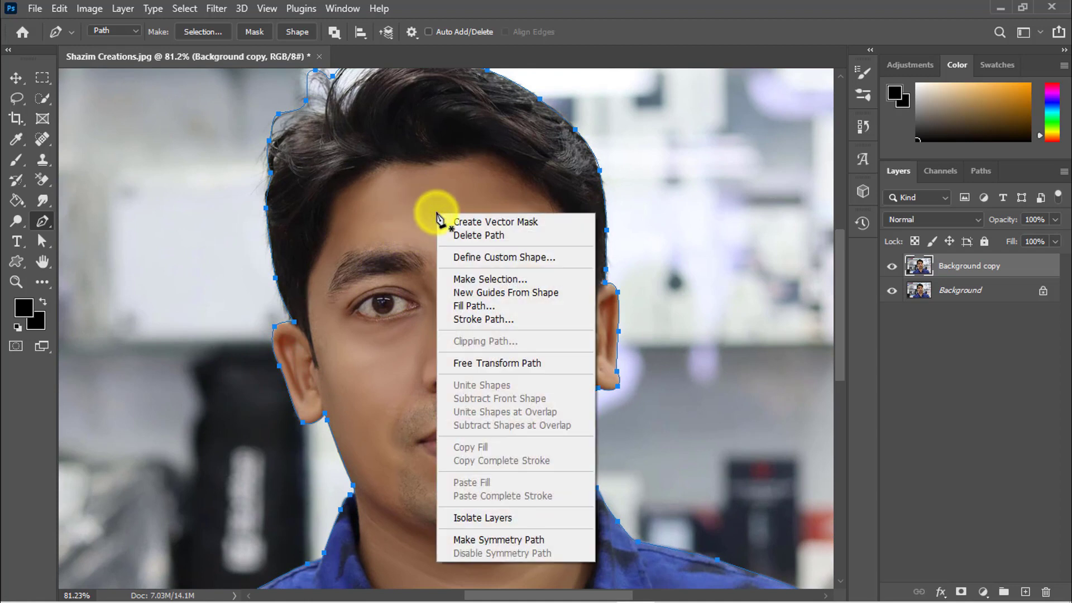
click(485, 281)
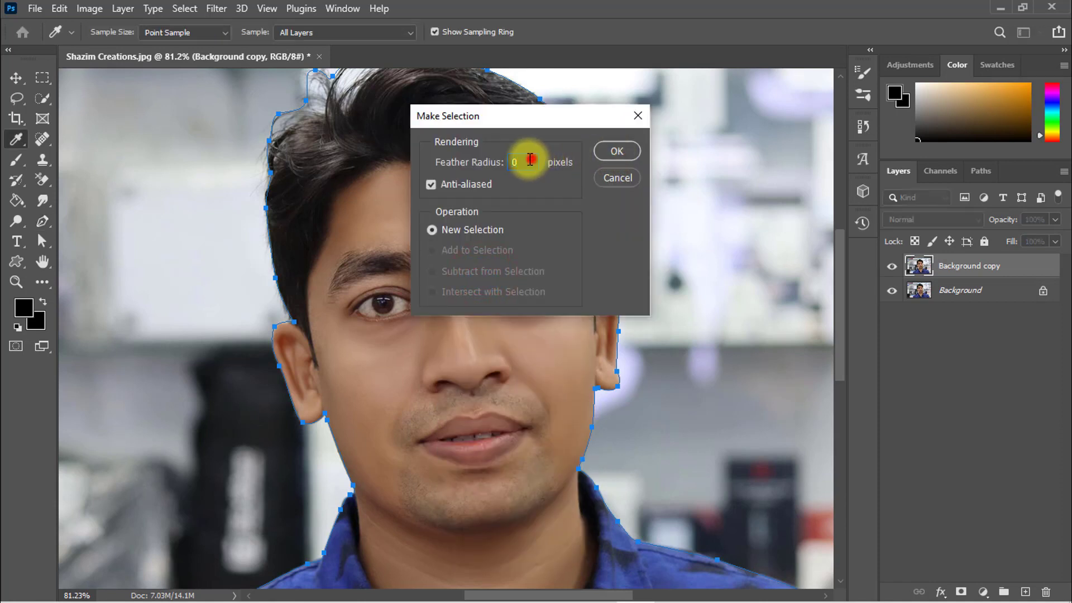
double_click(530, 161)
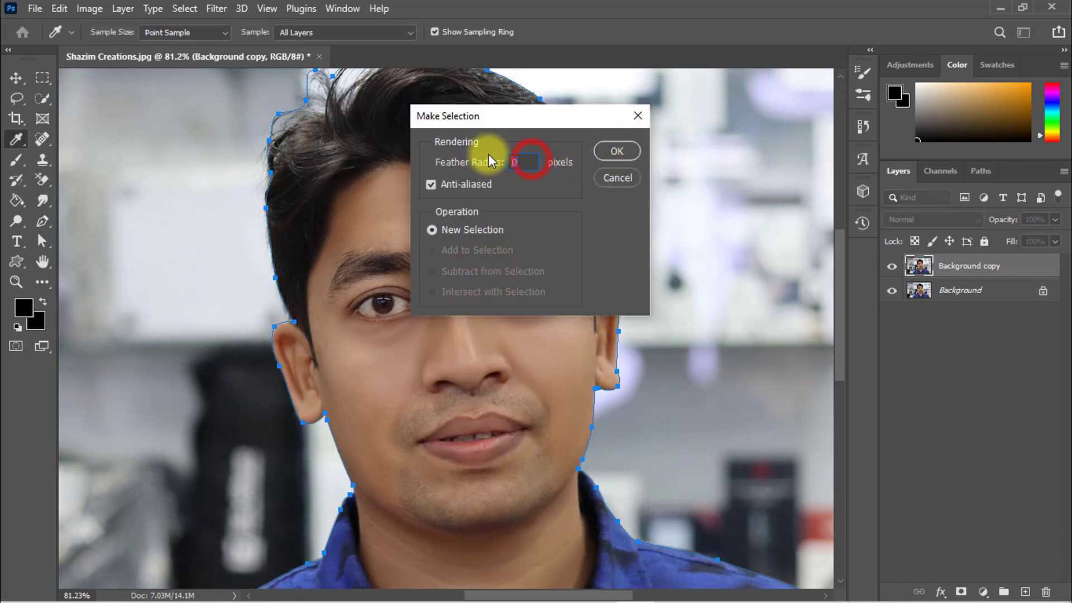
click(617, 152)
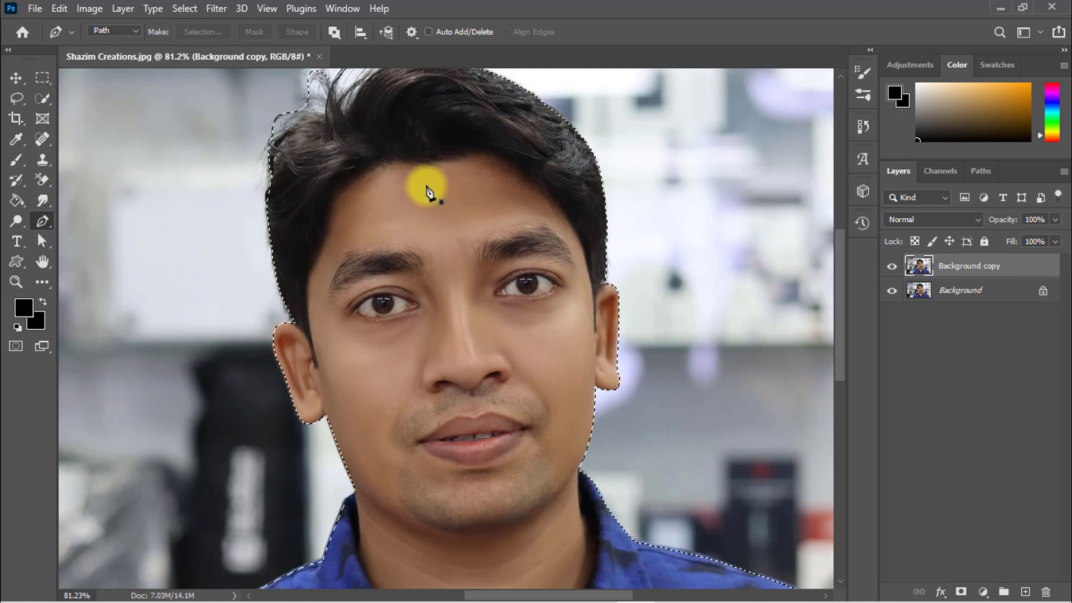
Step: Open Select and Mask and paint the Refine Edge Brush along the left-hand hair edge with brush size 15
key(ctrl+alt+r)
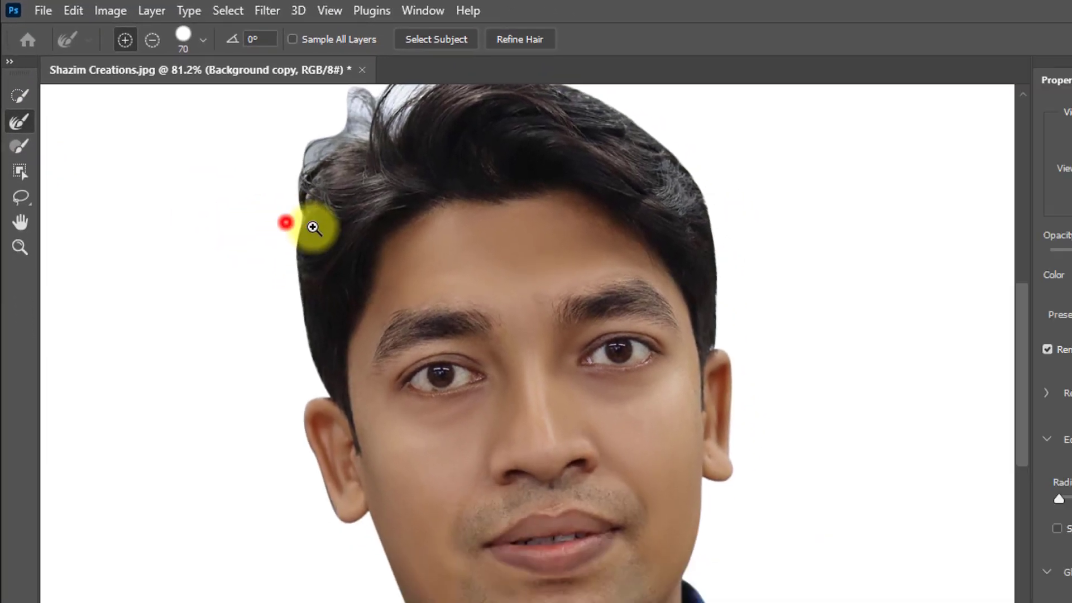
drag(313, 228, 375, 222)
drag(374, 222, 318, 392)
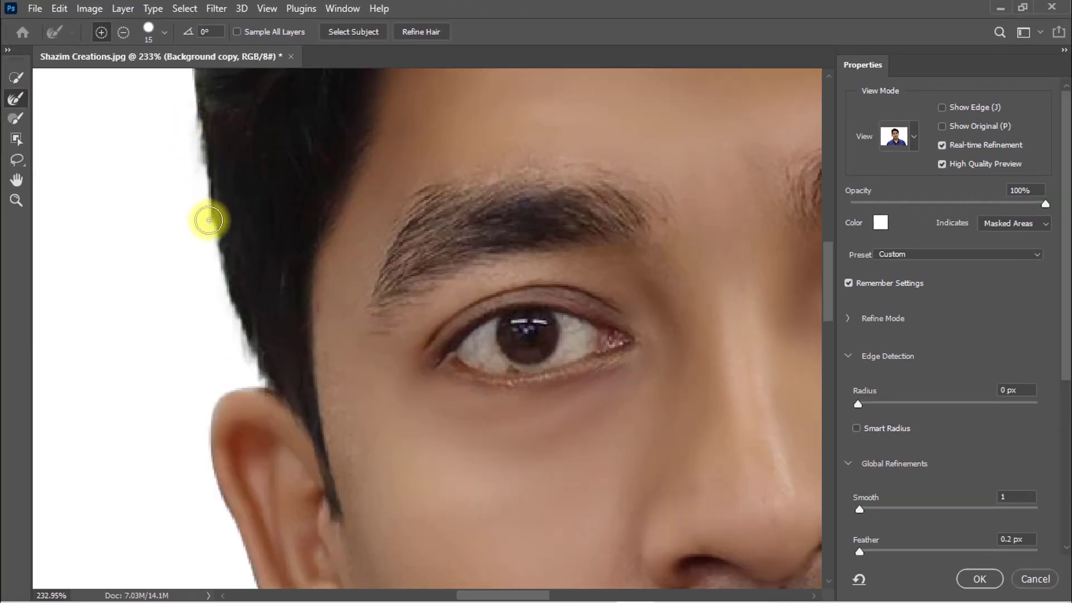
drag(209, 220, 229, 309)
mouse_move(226, 147)
mouse_down()
mouse_move(240, 407)
mouse_move(212, 397)
mouse_move(203, 201)
mouse_move(215, 146)
mouse_move(203, 313)
mouse_move(240, 206)
mouse_move(269, 239)
mouse_up()
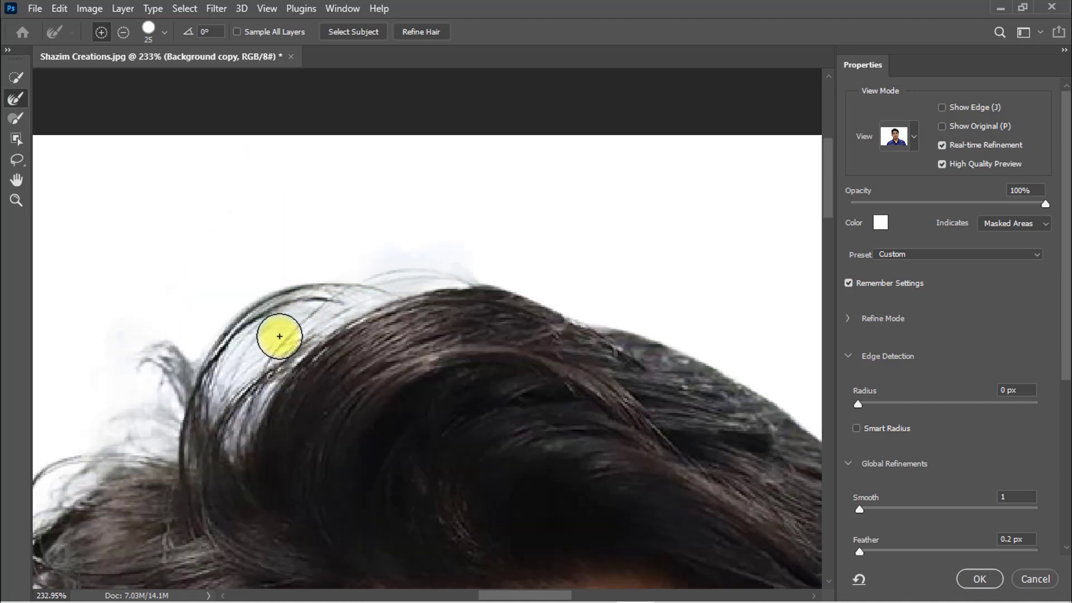
Step: Paint the Refine Edge Brush at size 25 over the loose strands at the top of the hair
drag(279, 337, 322, 261)
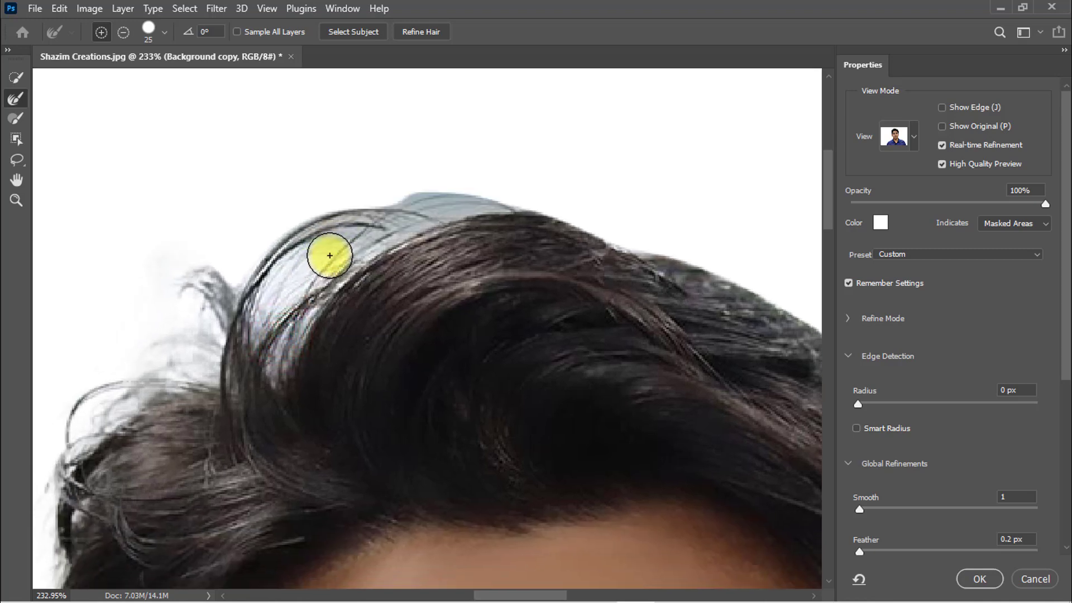
drag(449, 204, 451, 199)
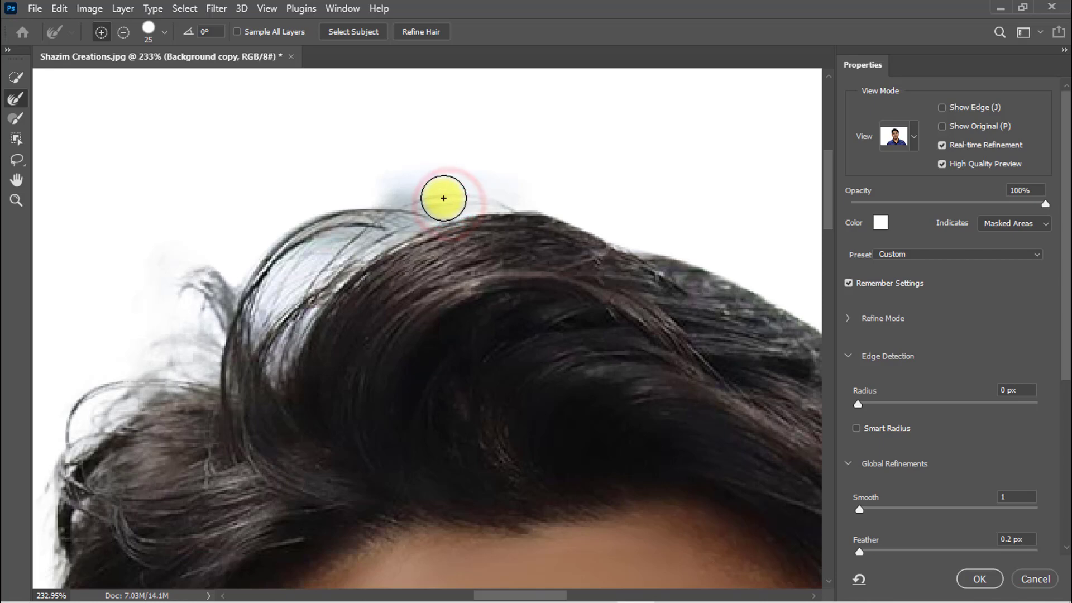
drag(444, 202, 474, 183)
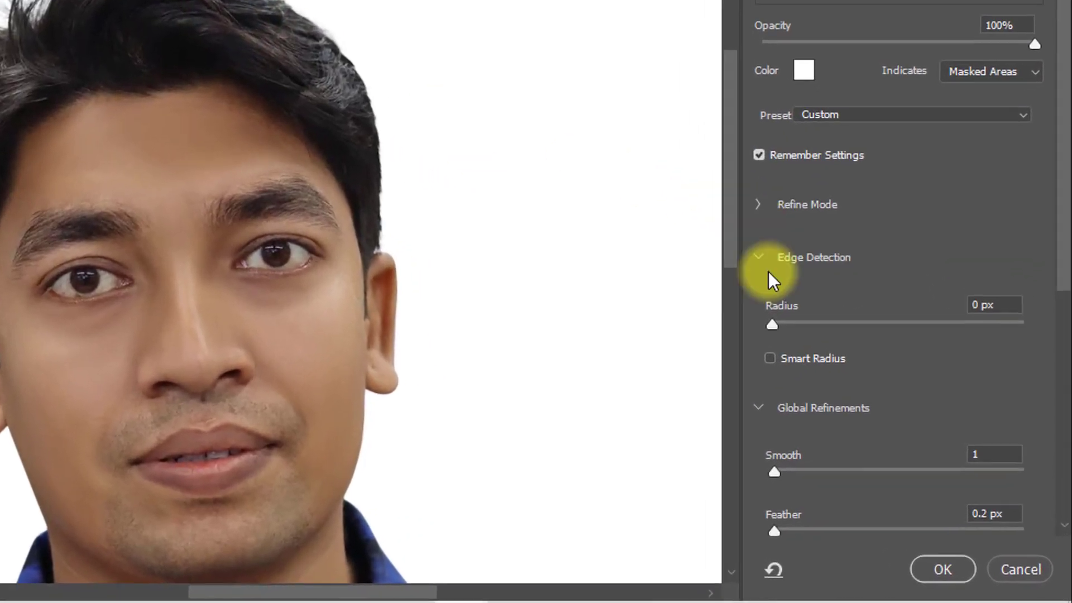
Step: Set the Select and Mask output to New Layer and apply the refined cutout
drag(1062, 208, 1054, 349)
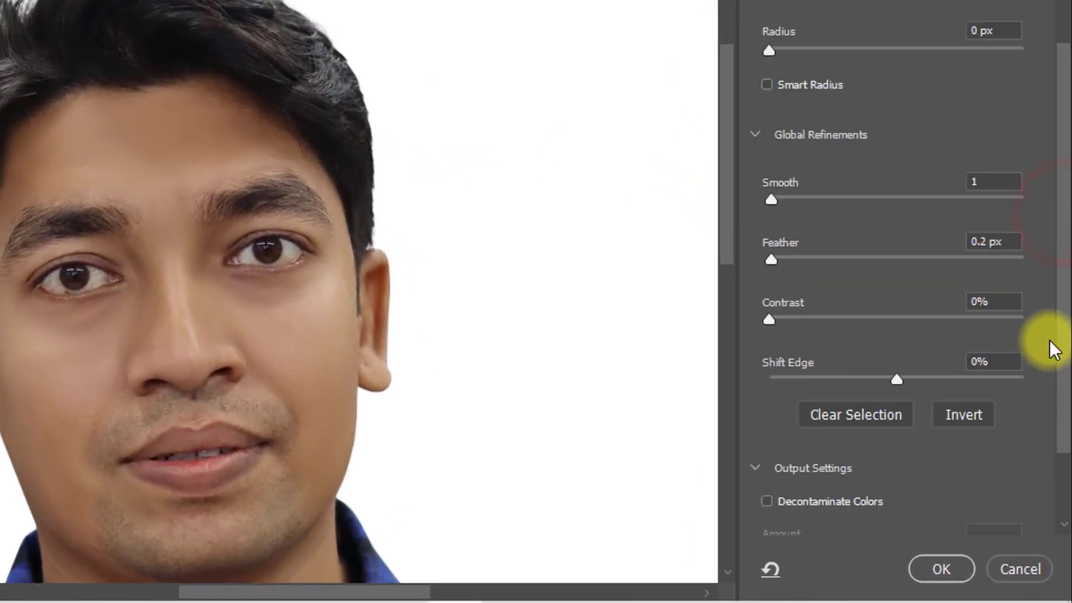
click(984, 180)
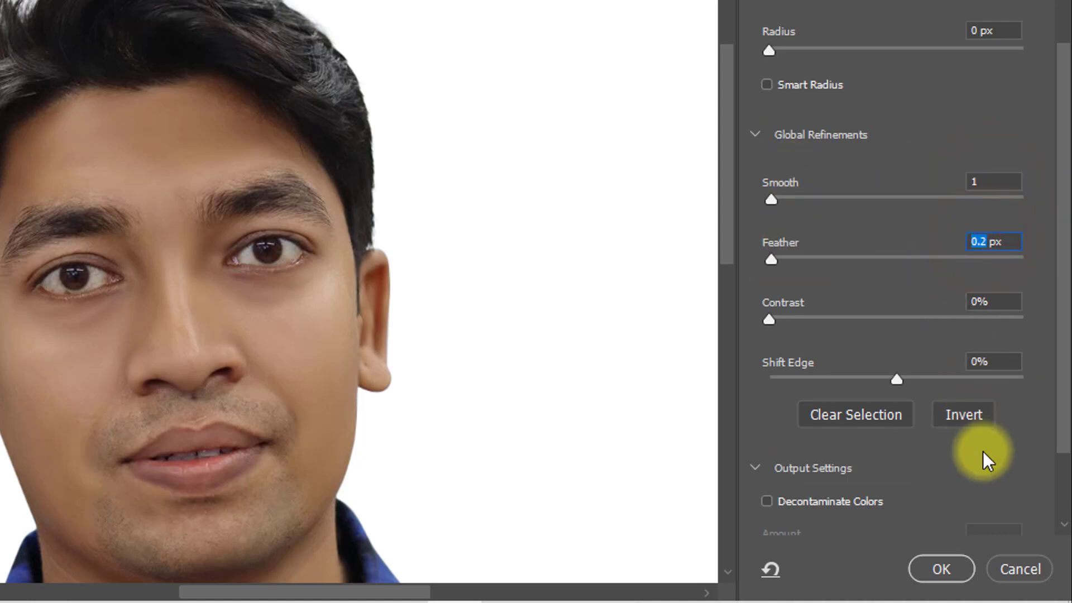
scroll(915, 477, down, 2)
click(923, 473)
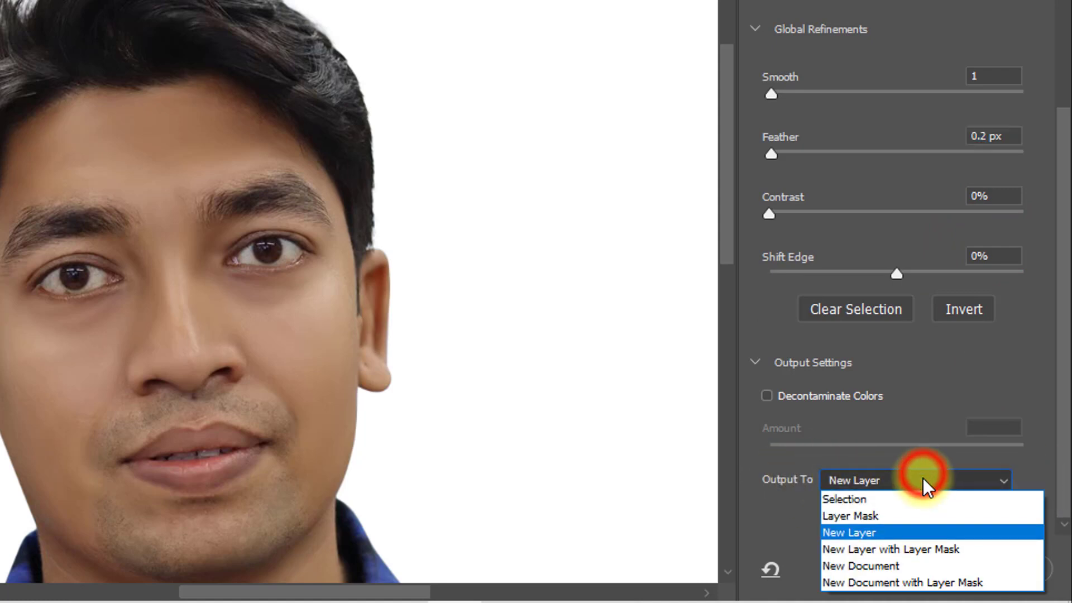
click(857, 528)
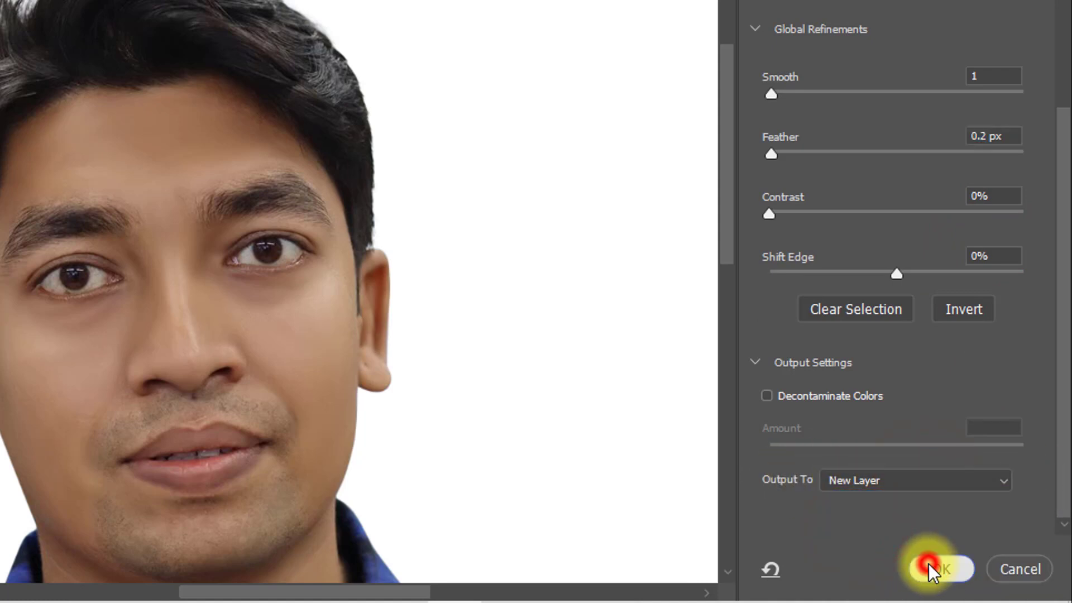
click(929, 564)
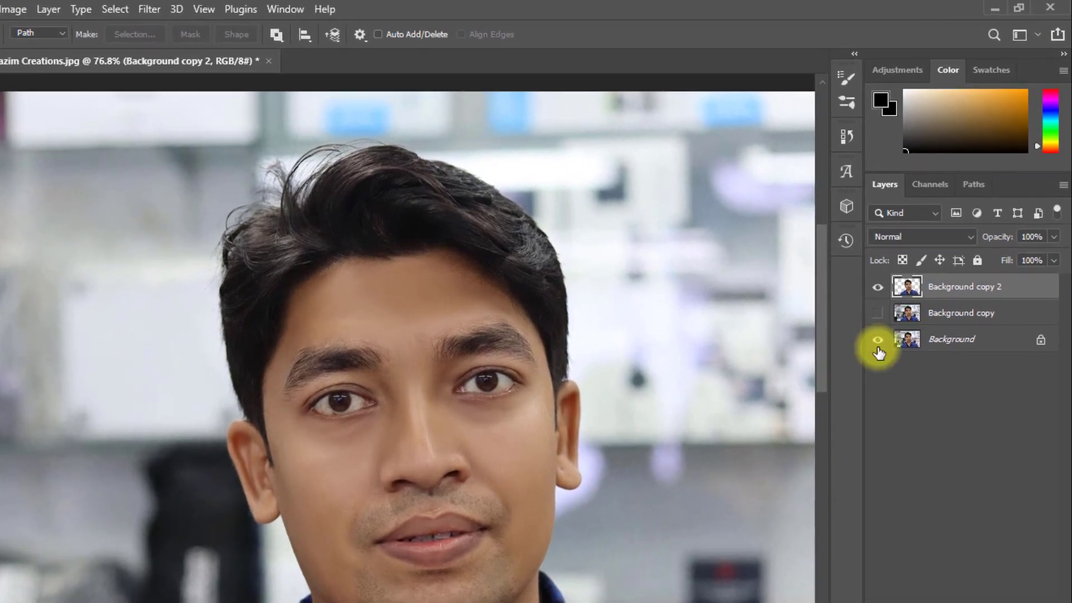
Step: Hide the original Background layer and inspect the cutout's hair and face edges against transparency
click(878, 342)
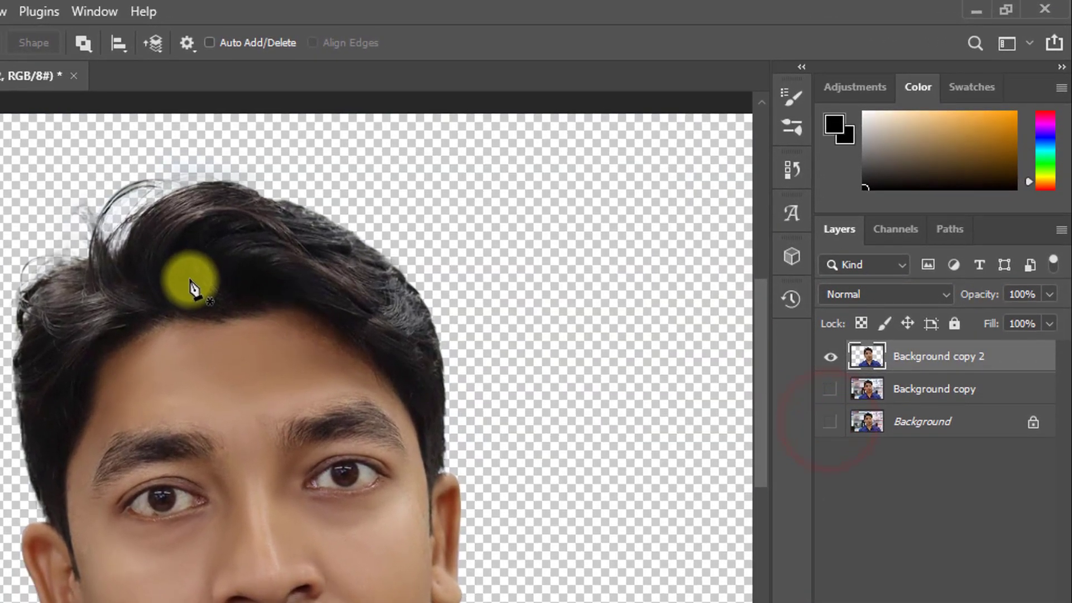
drag(194, 270, 238, 269)
drag(203, 464, 179, 270)
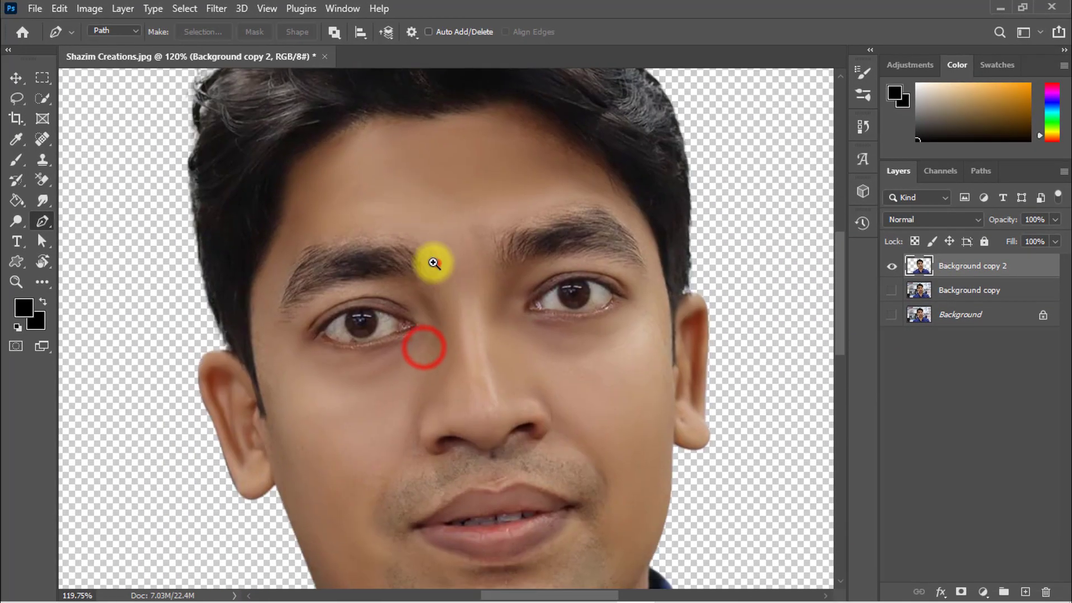
key(ctrl+0)
key(v)
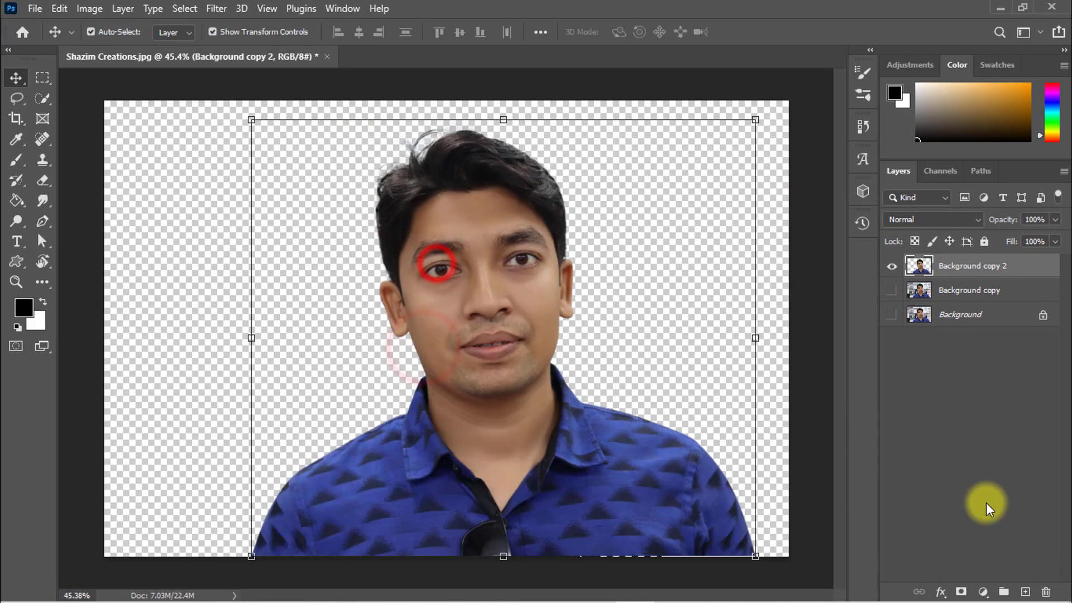
Step: Add an empty layer directly below the cutout and fill it with the white background color ffffff
click(1027, 593)
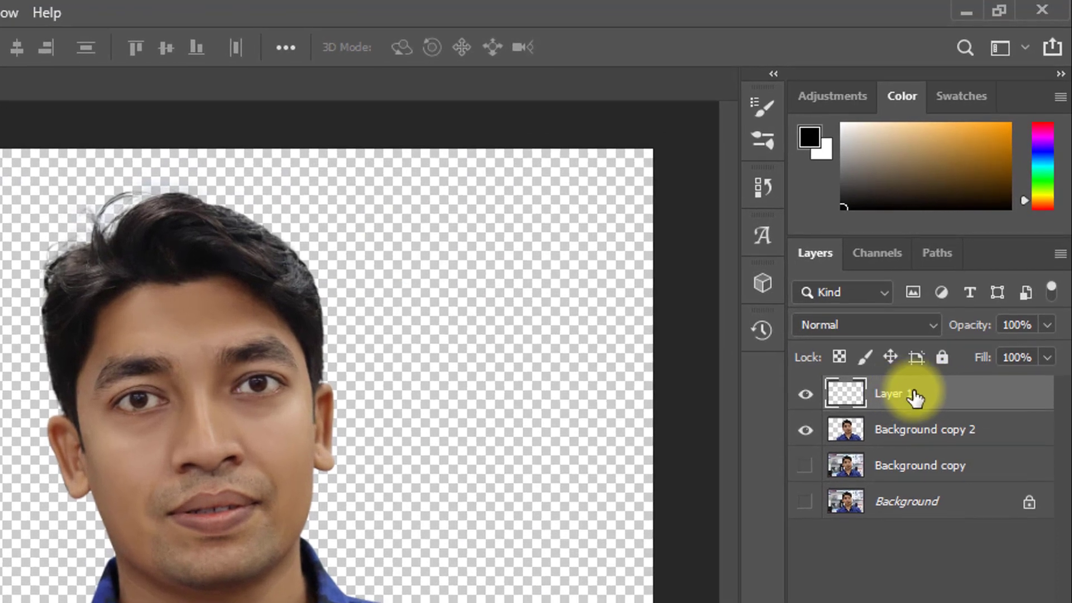
drag(912, 397, 894, 433)
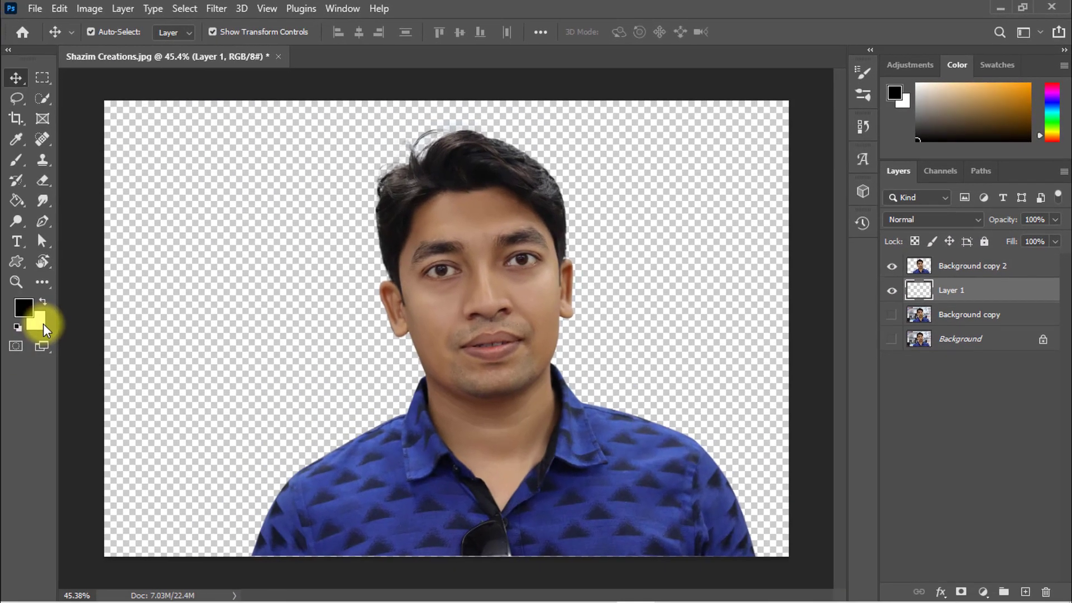
click(40, 322)
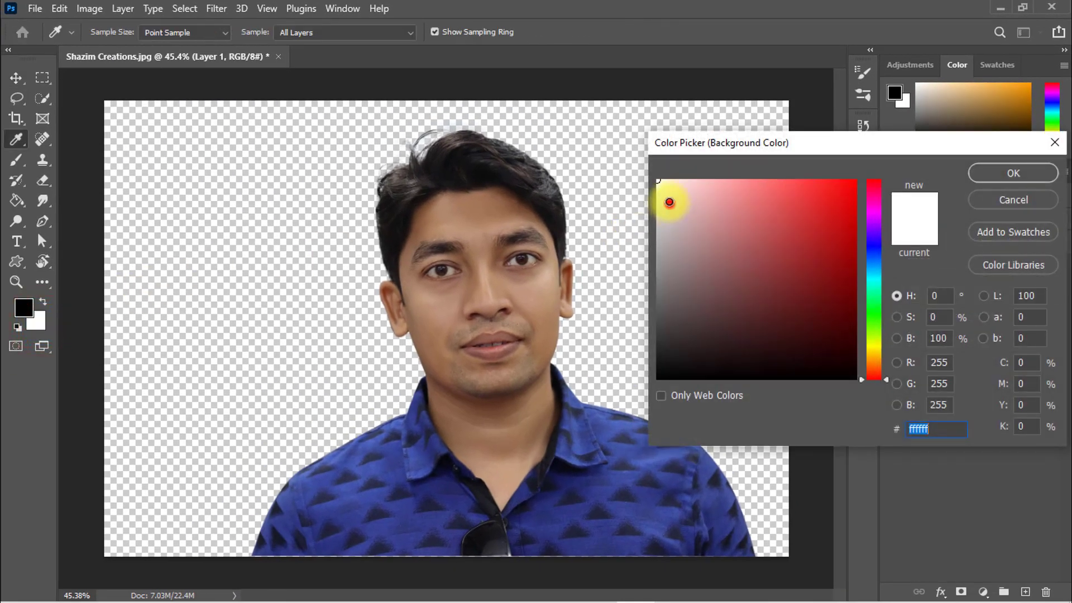
click(1013, 173)
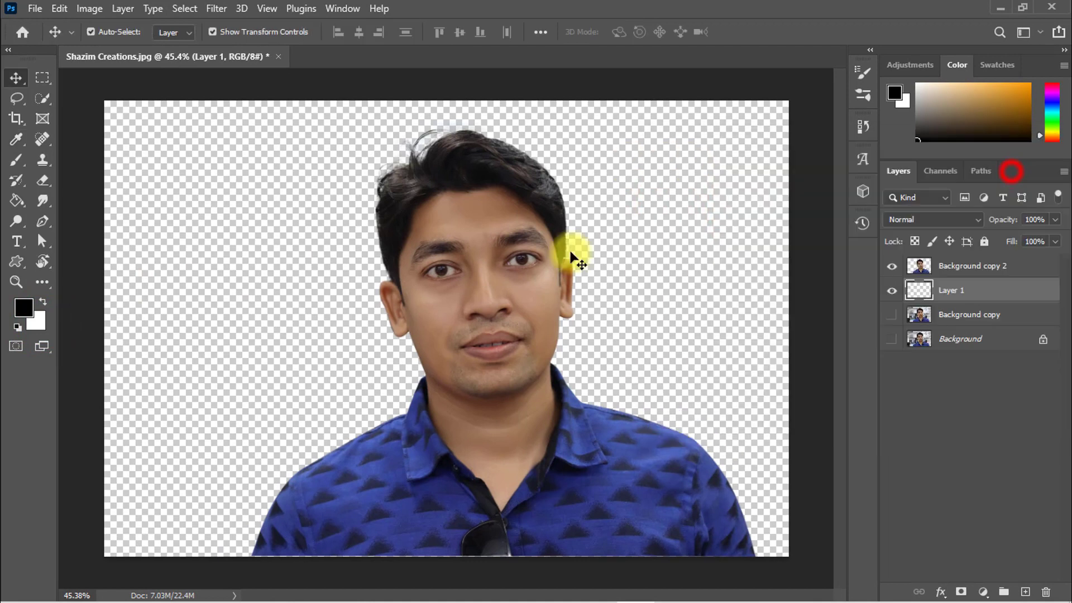
key(ctrl)
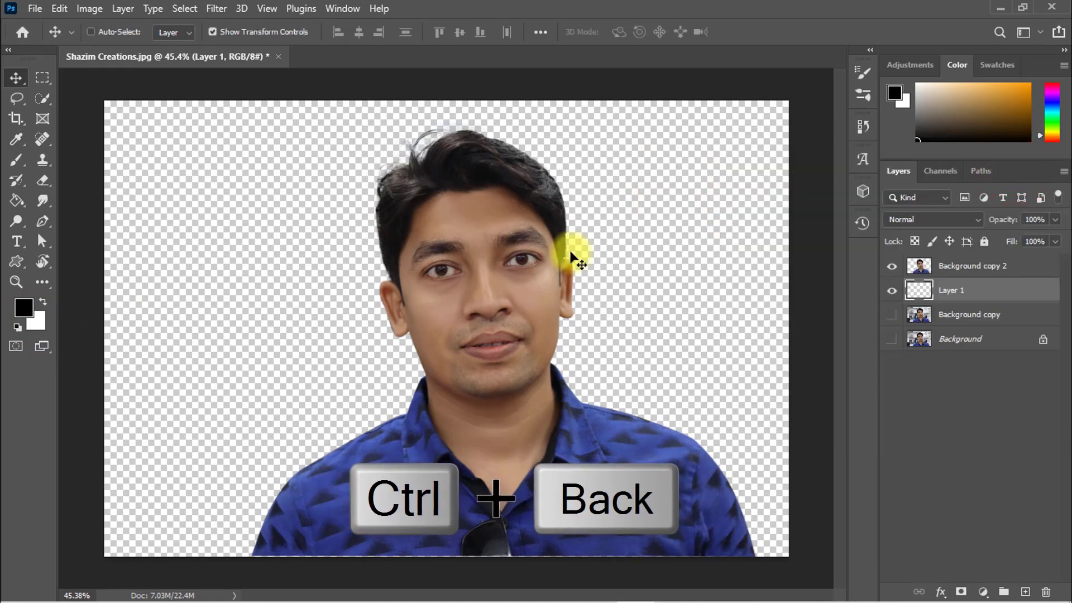
key(ctrl+BackSpace)
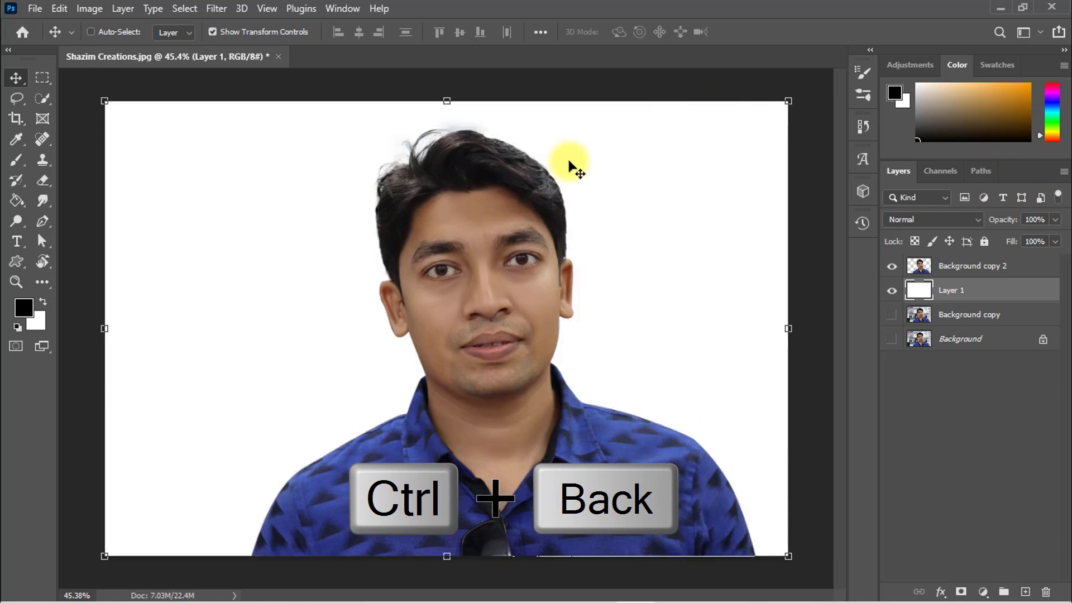
click(927, 420)
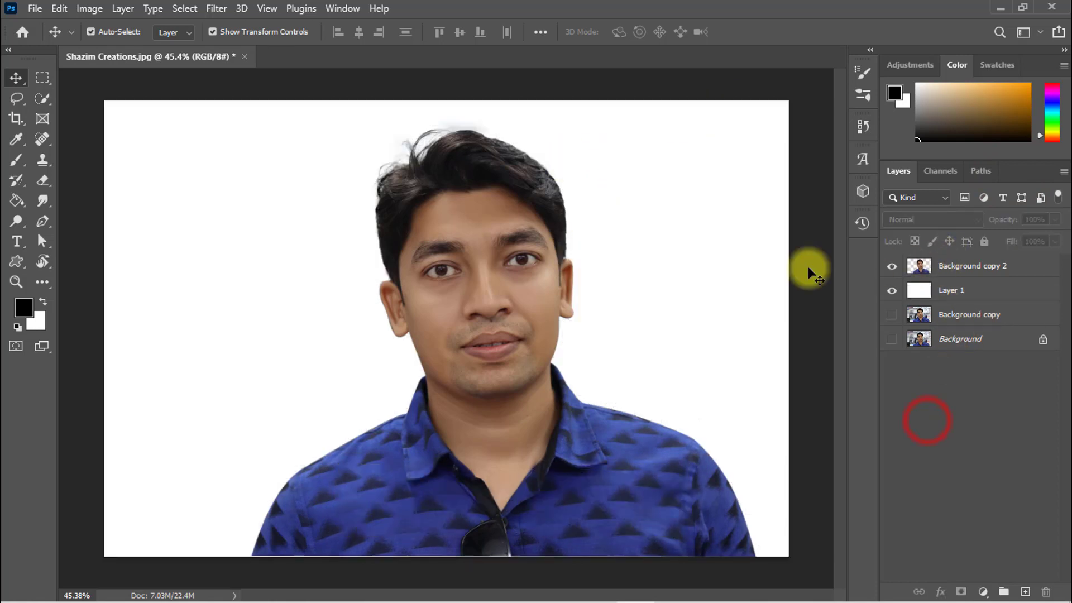
Step: Free-transform the cutout layer, shifting the man left toward the canvas centre and rotating him 5.74° so his head is upright
click(987, 270)
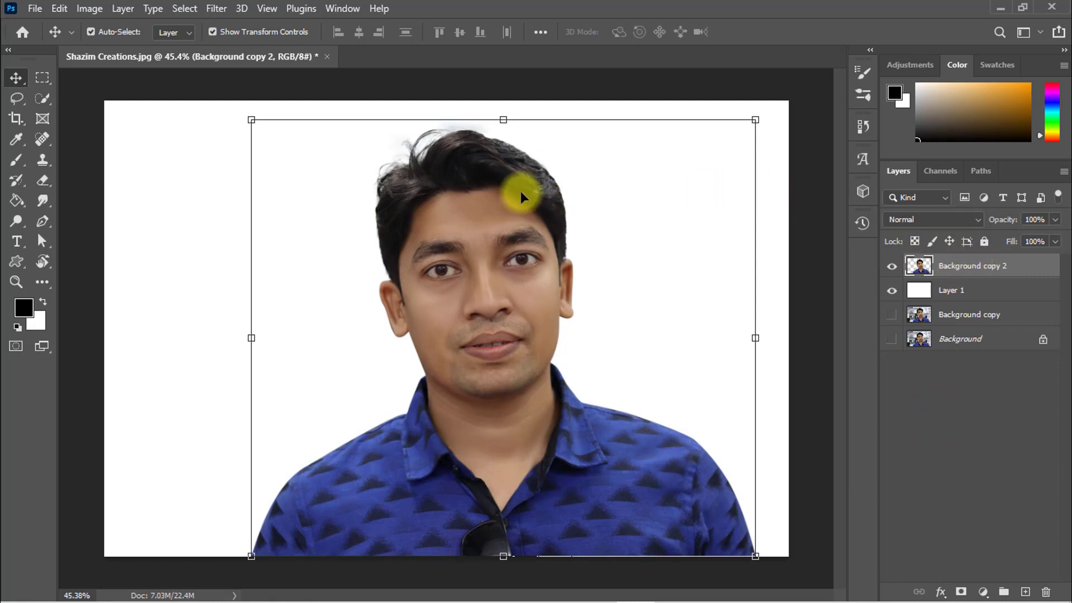
key(ctrl)
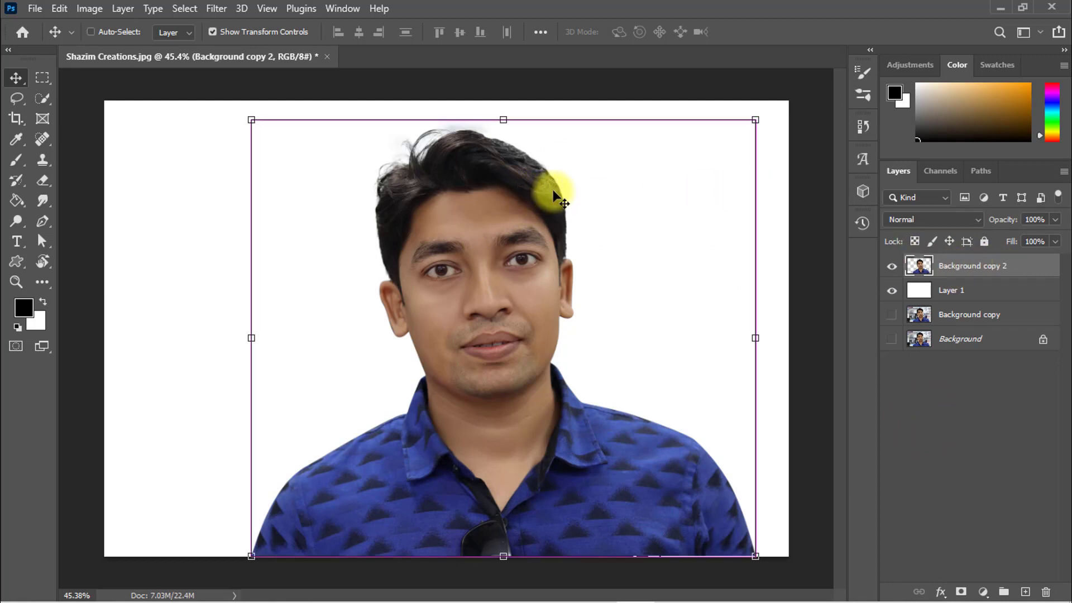
key(ctrl+t)
drag(515, 170, 472, 171)
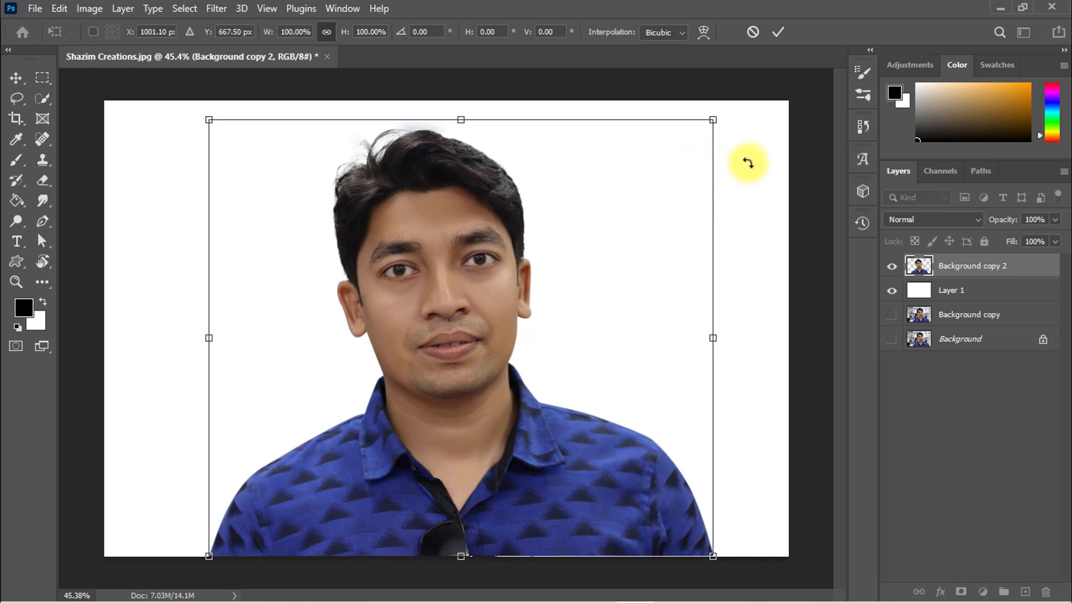
drag(749, 156, 756, 184)
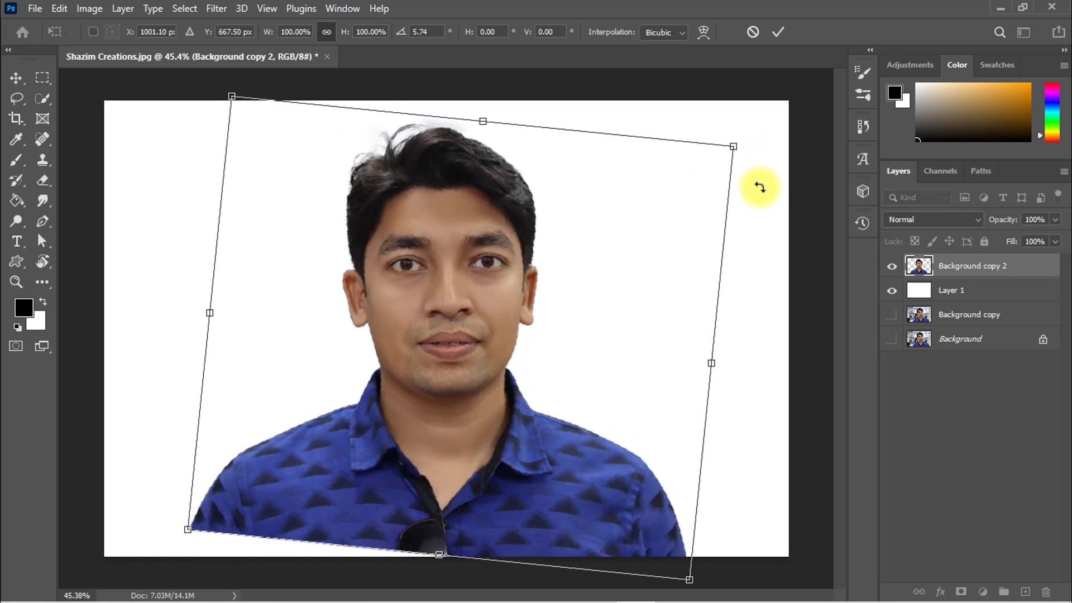
drag(483, 268, 483, 269)
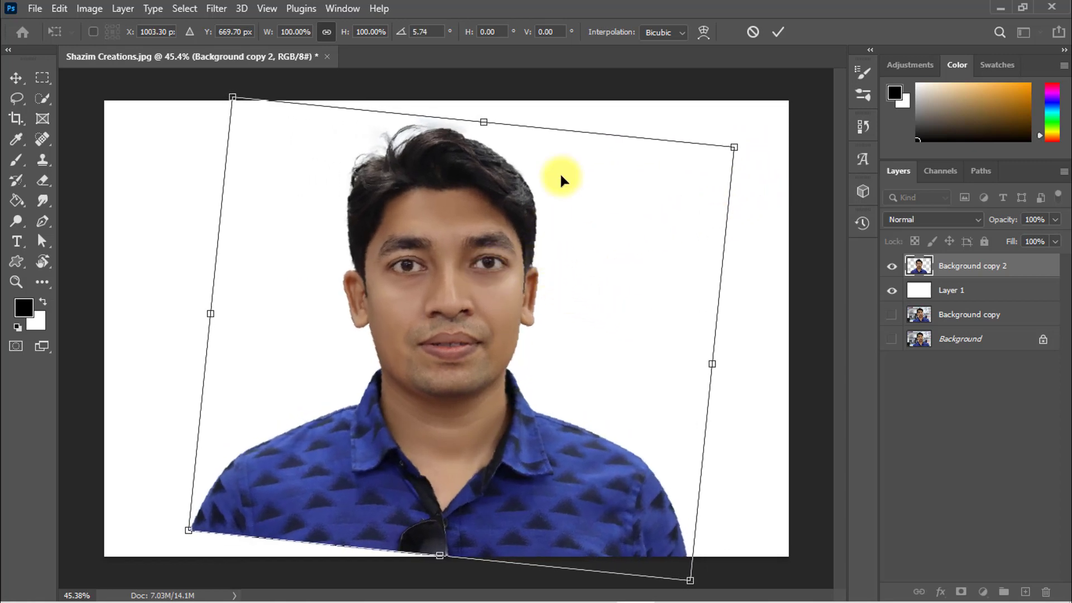
click(779, 31)
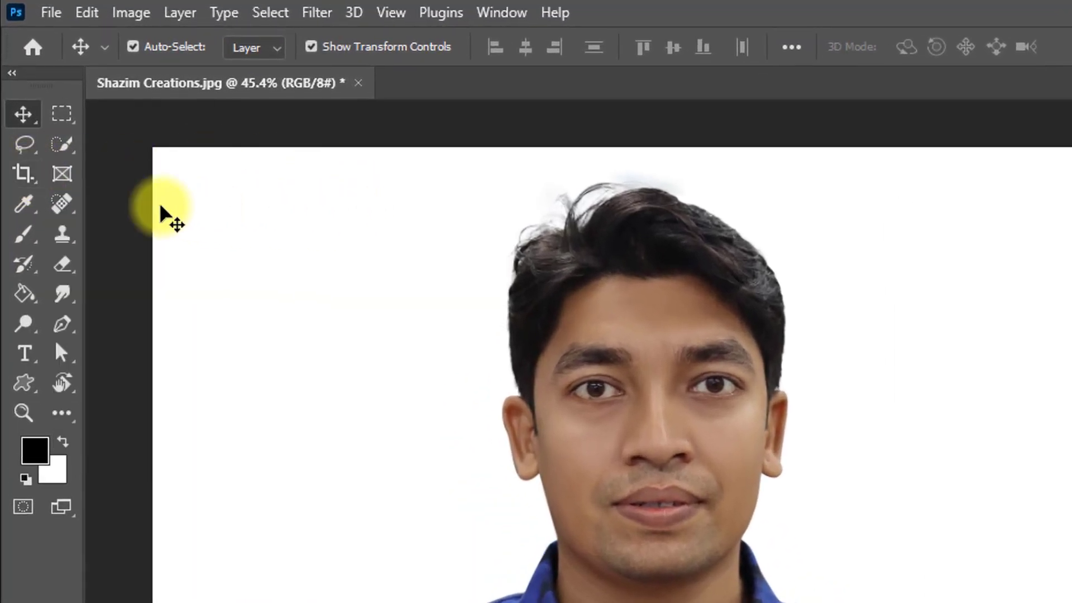
Step: Start a crop with the W x H x Resolution preset and clear its stored size and resolution values
click(18, 170)
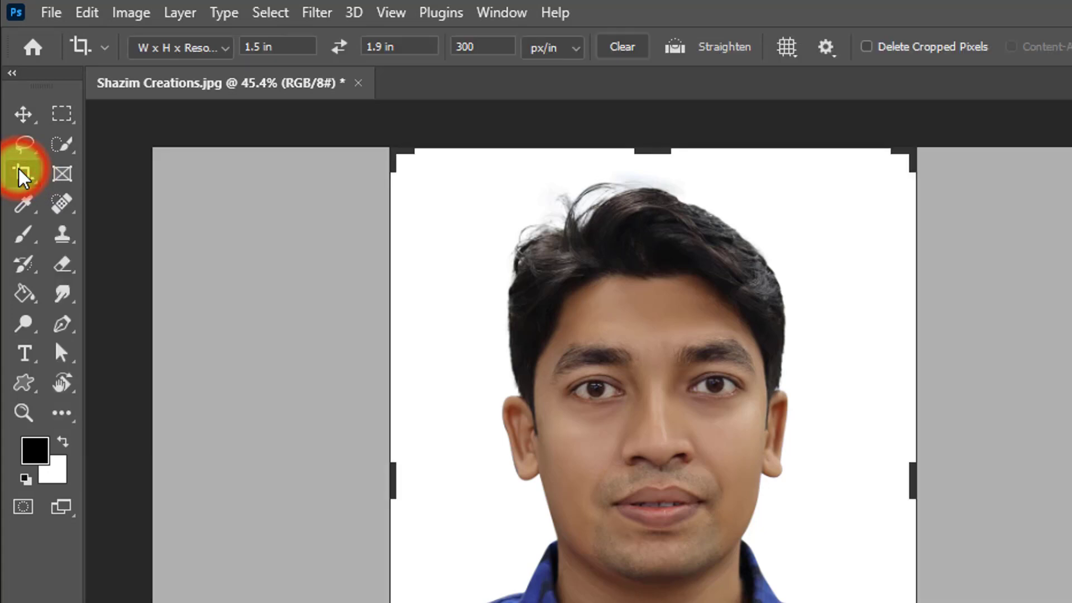
click(210, 48)
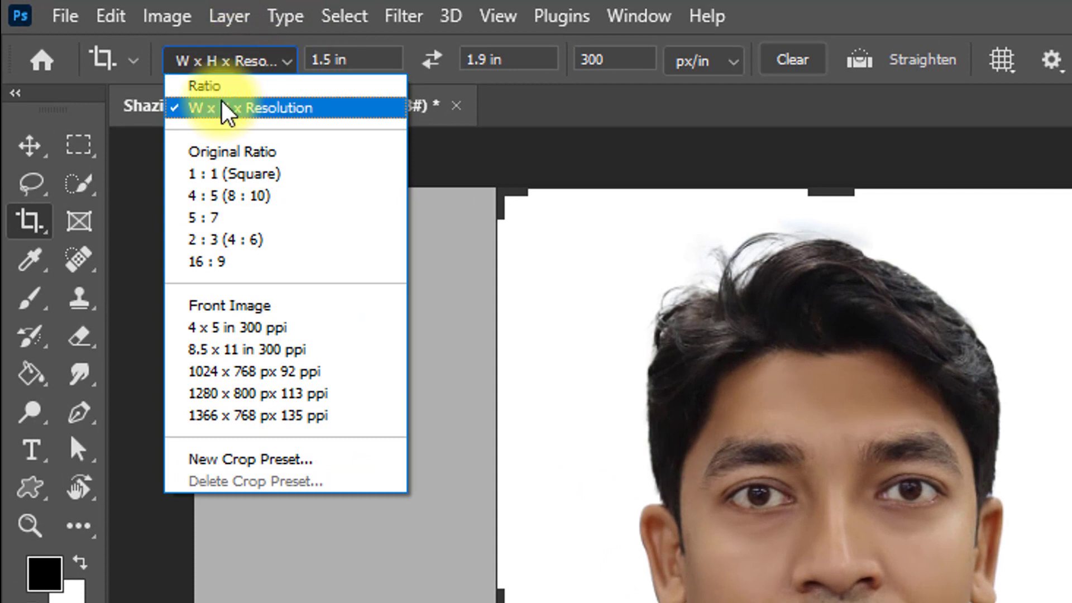
click(278, 109)
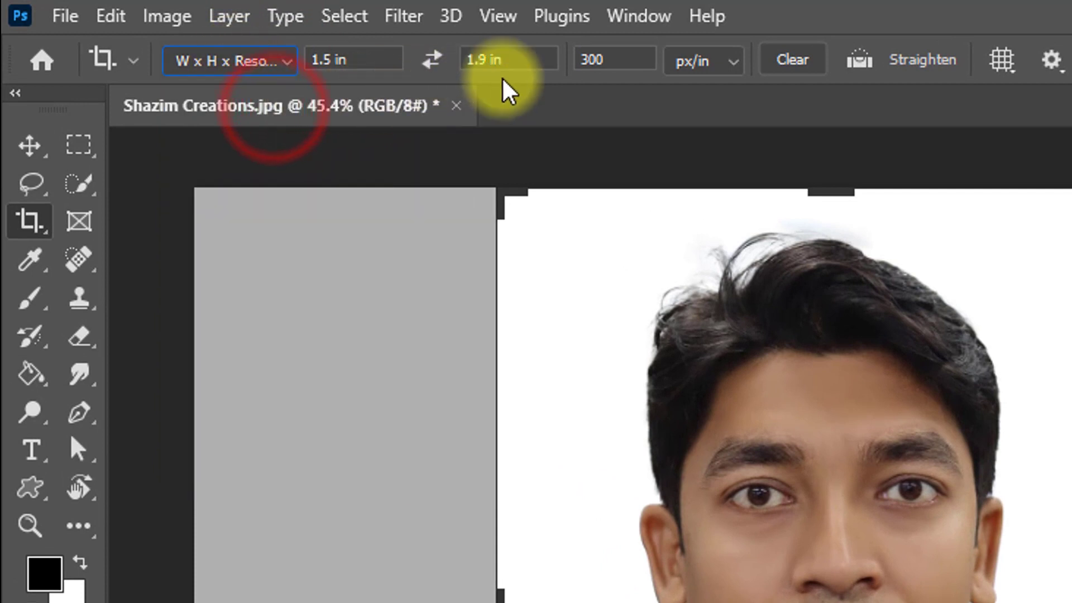
click(791, 62)
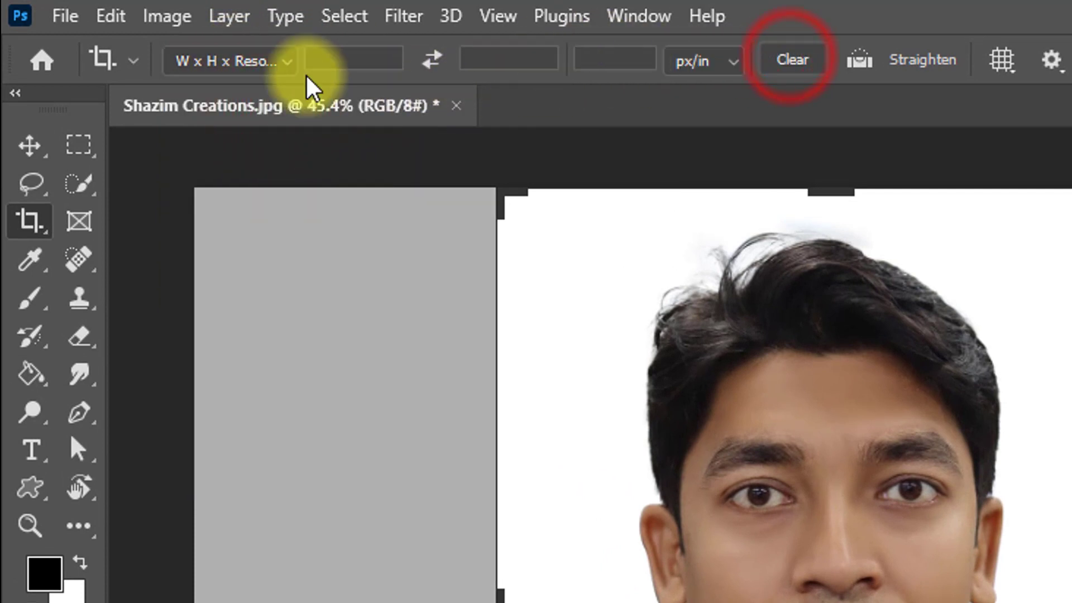
Step: Set the crop to 35 mm wide and 45 mm high at a resolution of 300 px/in
click(376, 57)
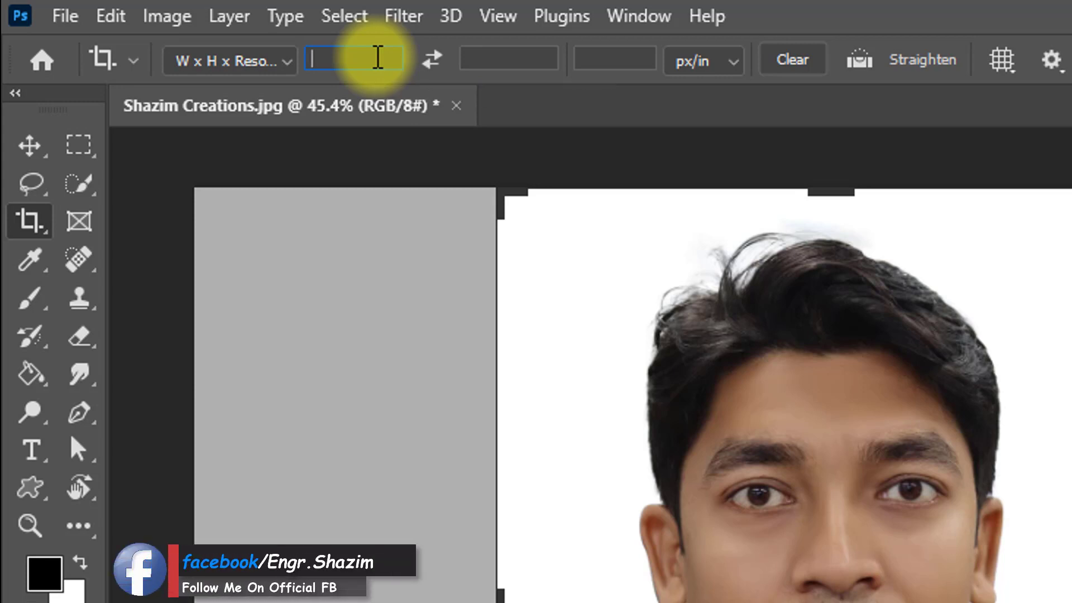
text(35mm)
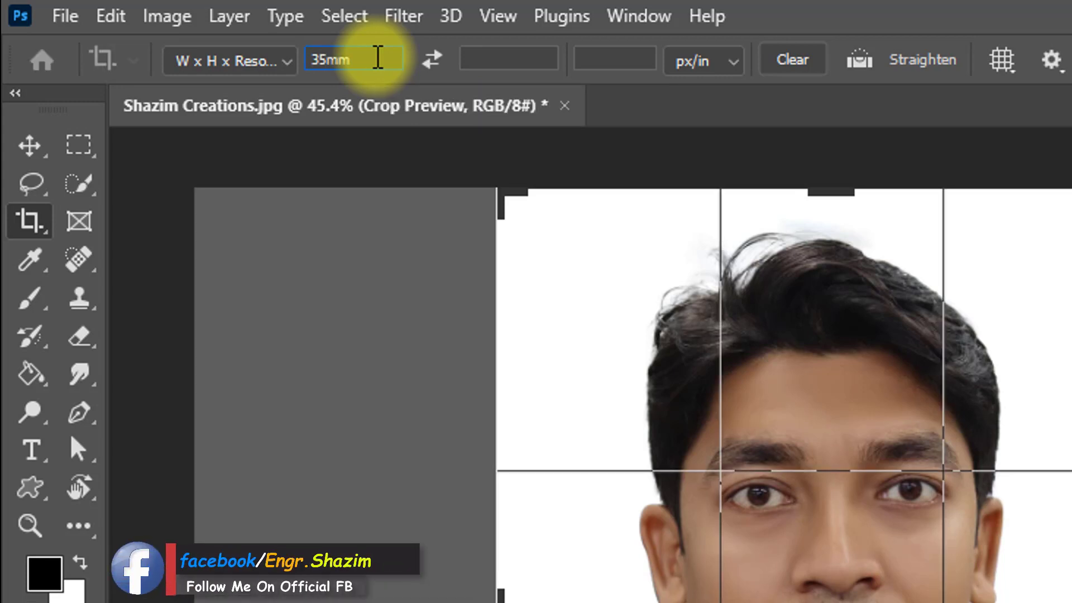
text(45mm)
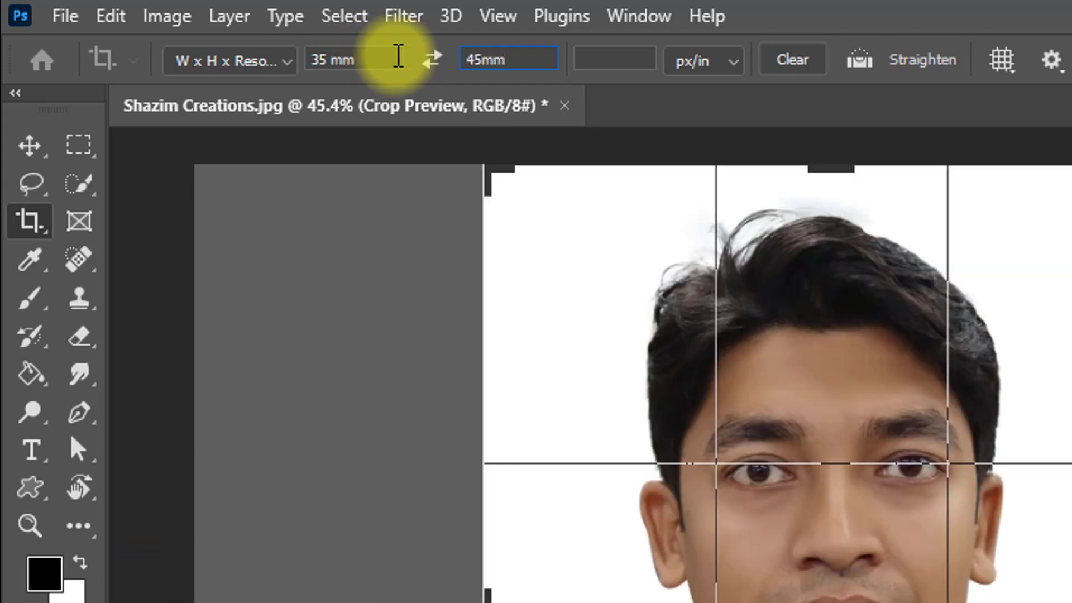
click(628, 59)
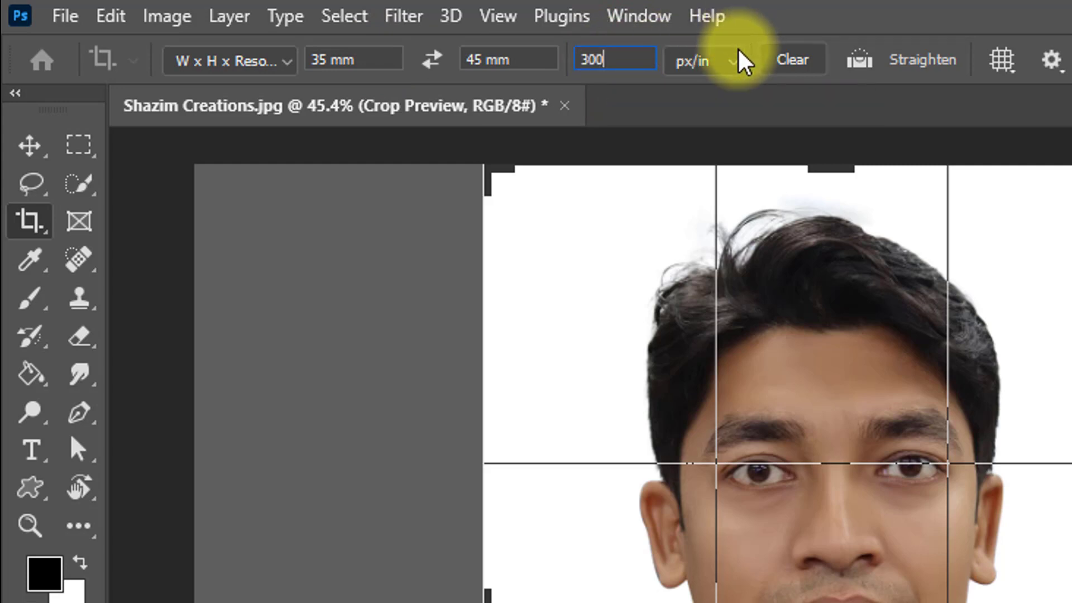
click(733, 62)
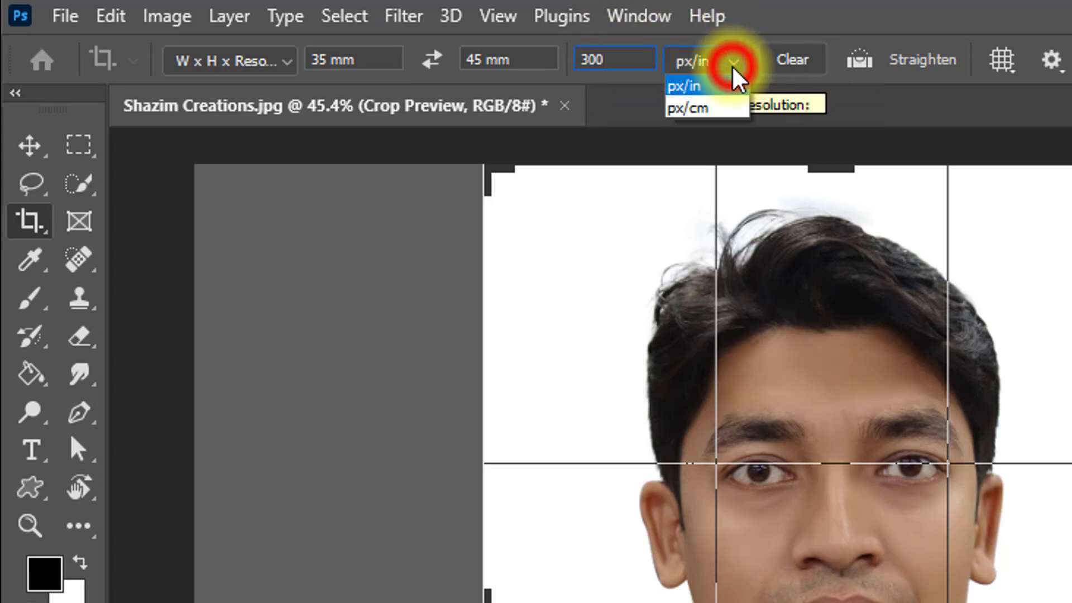
click(691, 87)
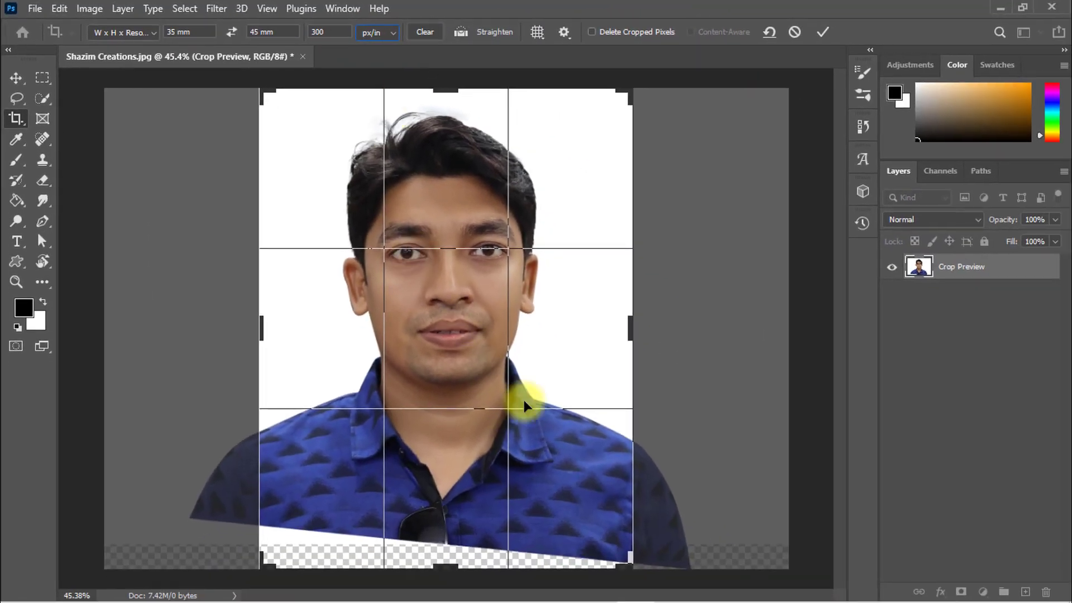
Step: Shrink and reposition the crop frame around the man's head and shoulders, excluding most of the slanted lower shirt edge
drag(261, 91, 273, 101)
mouse_move(445, 174)
mouse_down()
mouse_move(443, 188)
mouse_move(455, 182)
mouse_up()
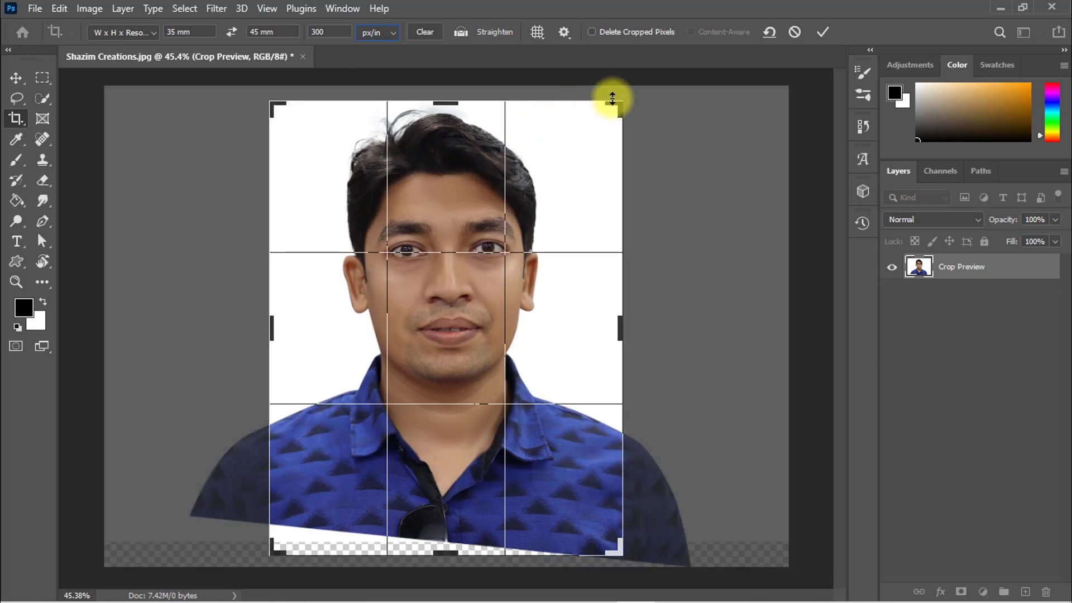
drag(617, 106, 604, 123)
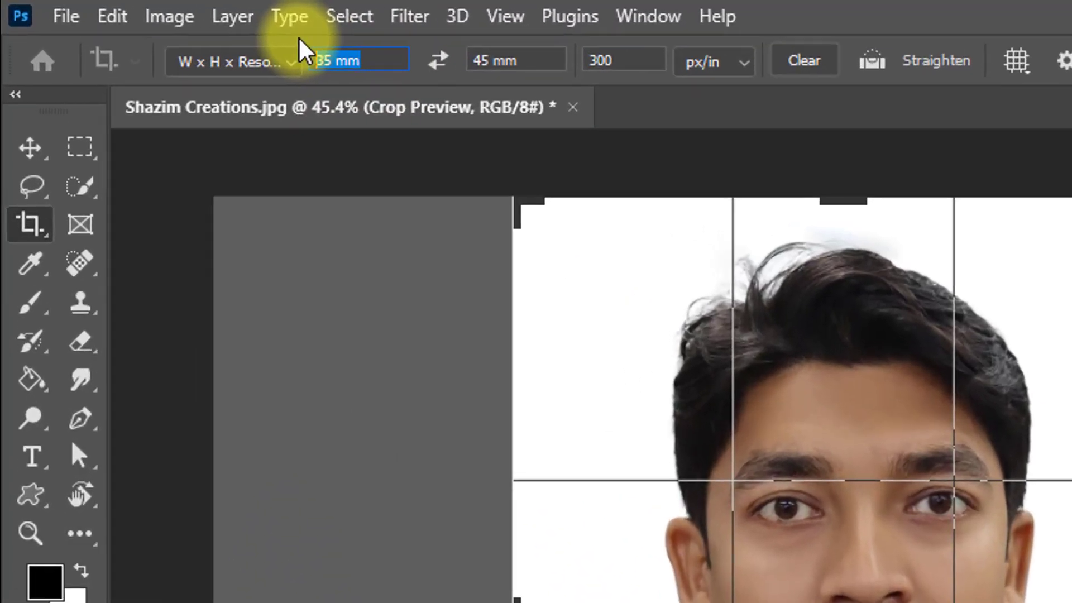
Step: Set the crop size to 3.5 cm wide and 4.5 cm high
text(3.5)
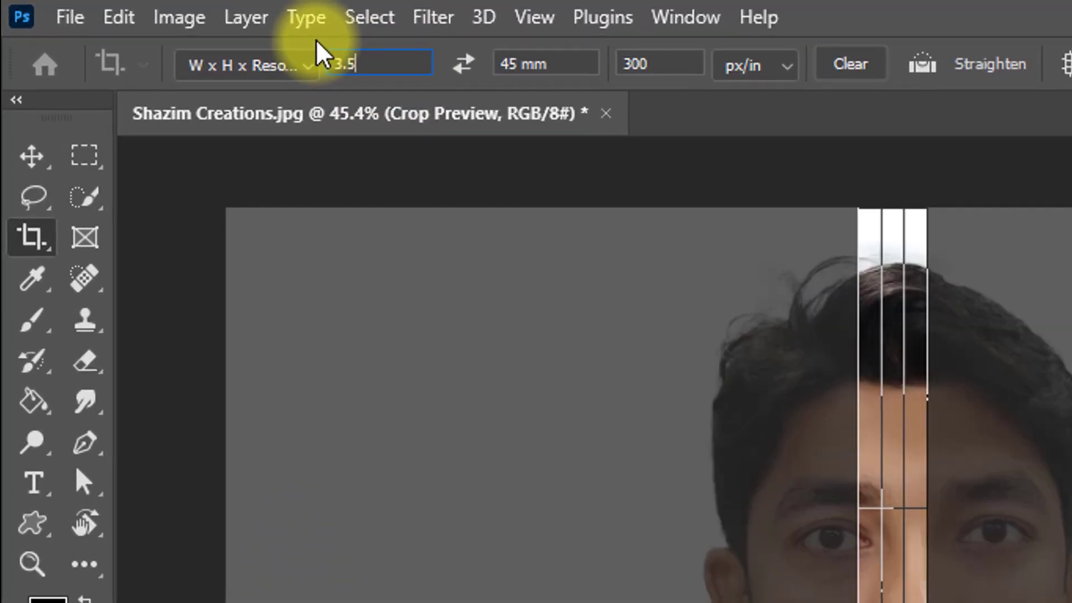
text(cm)
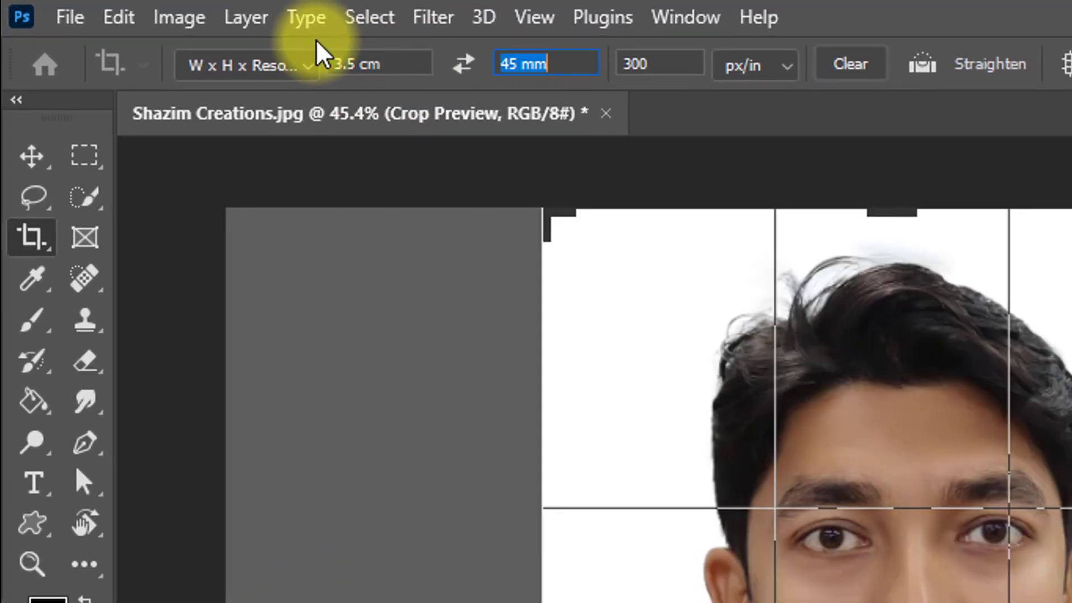
text(4.5c)
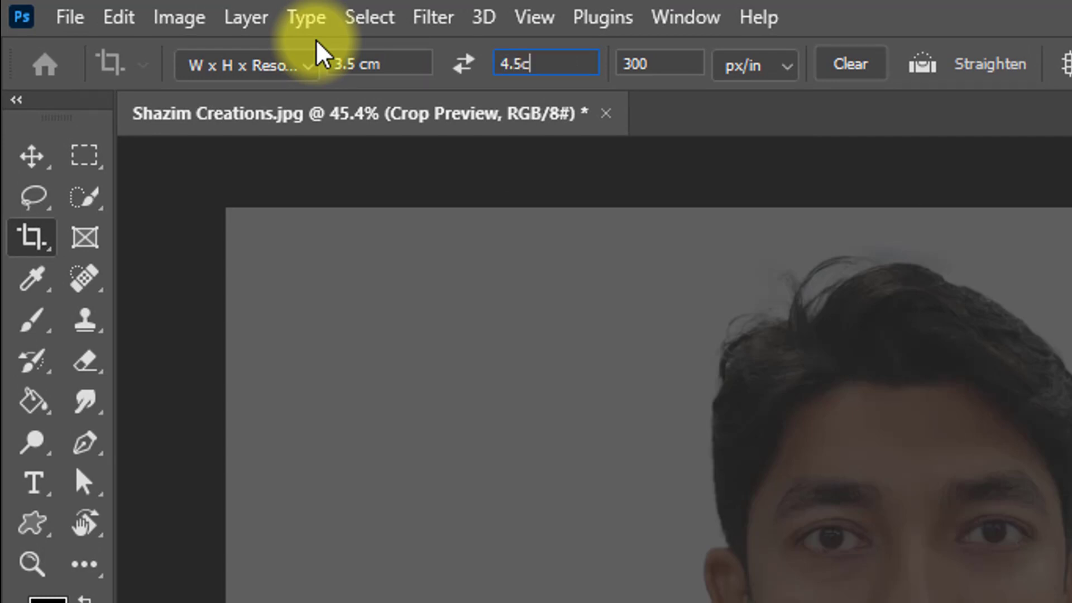
text(m)
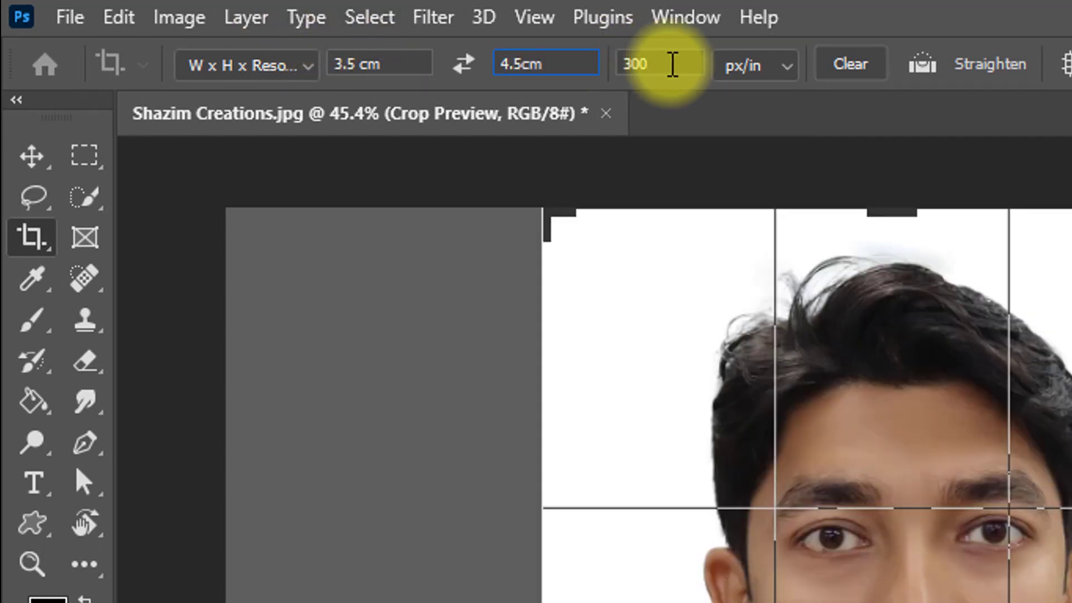
click(670, 64)
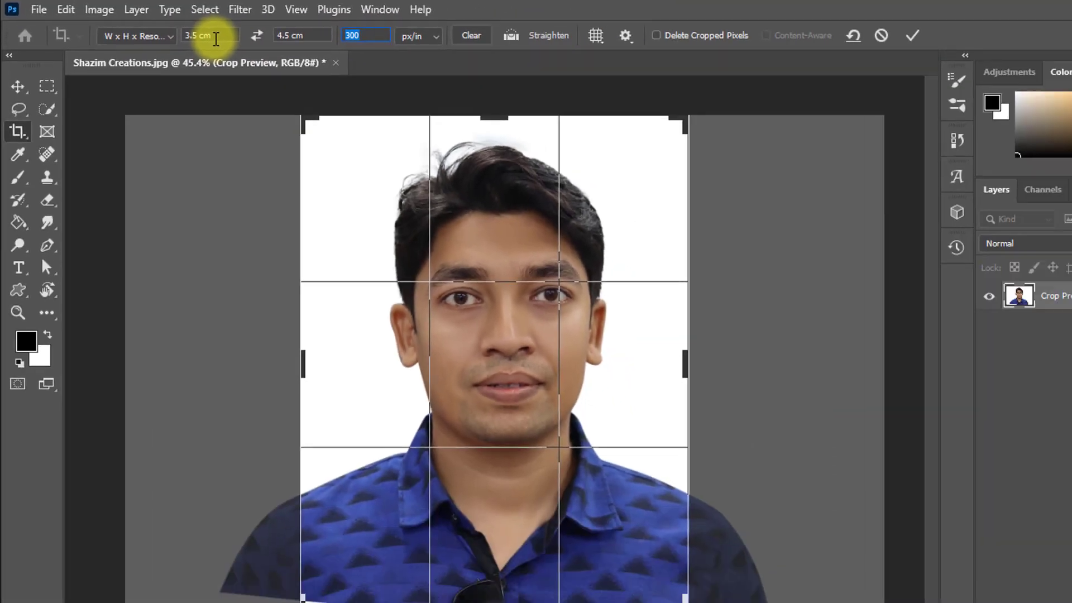
Step: Set the crop size to 1.5 in wide and 1.9 in high, keeping the resolution at 300 px/in
click(385, 66)
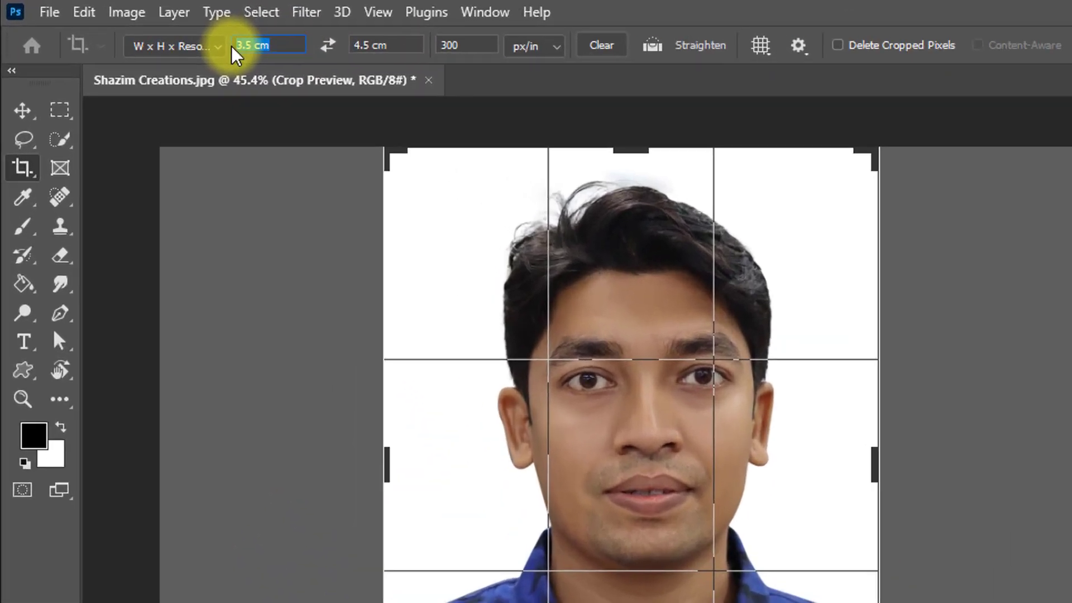
text(1.5)
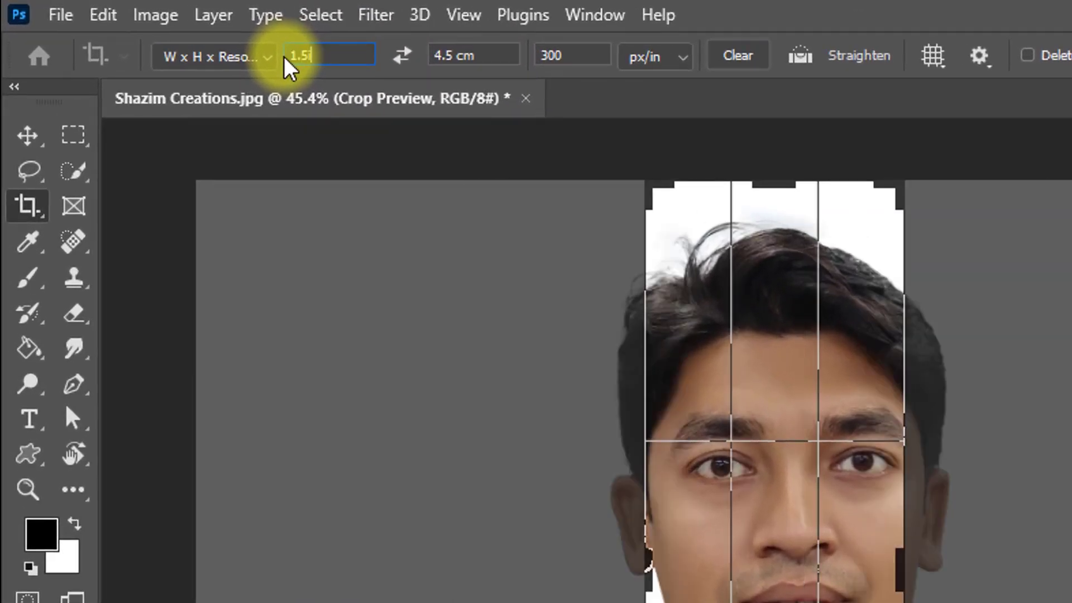
text(in)
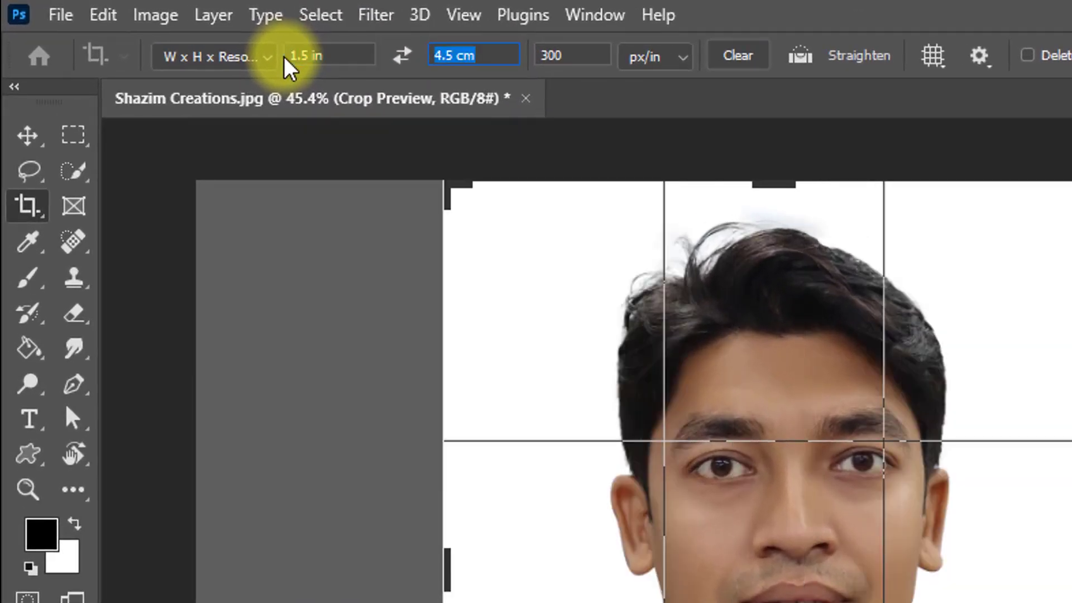
text(1.9in)
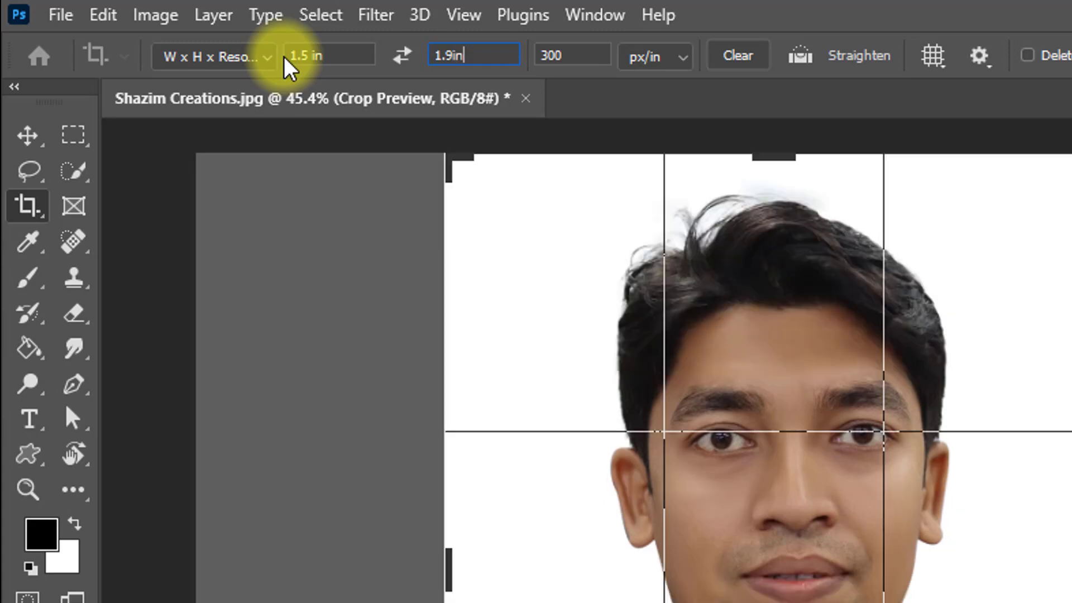
click(338, 54)
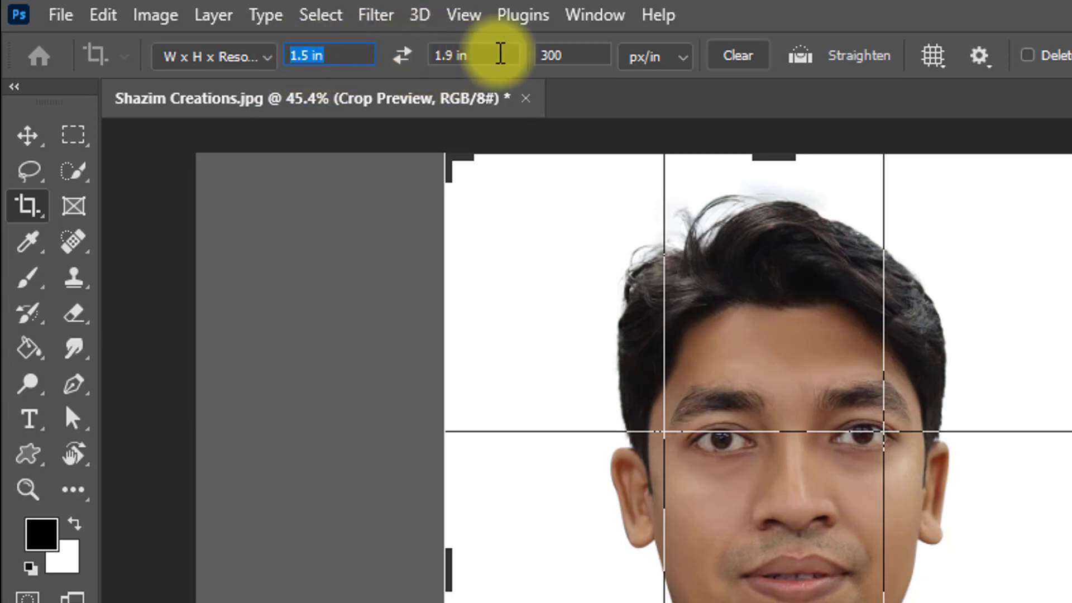
click(327, 61)
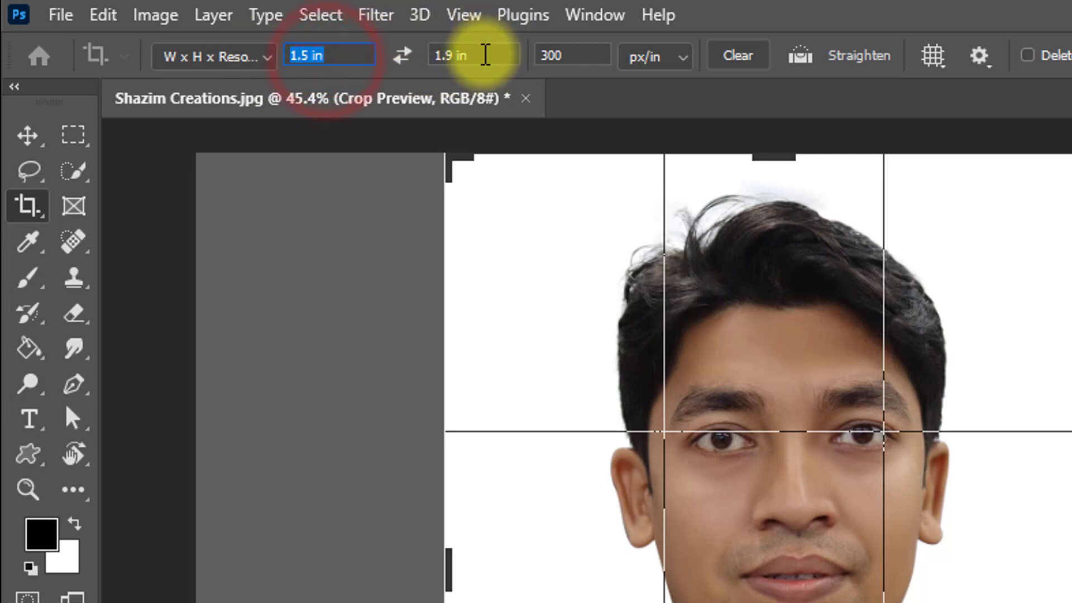
click(487, 54)
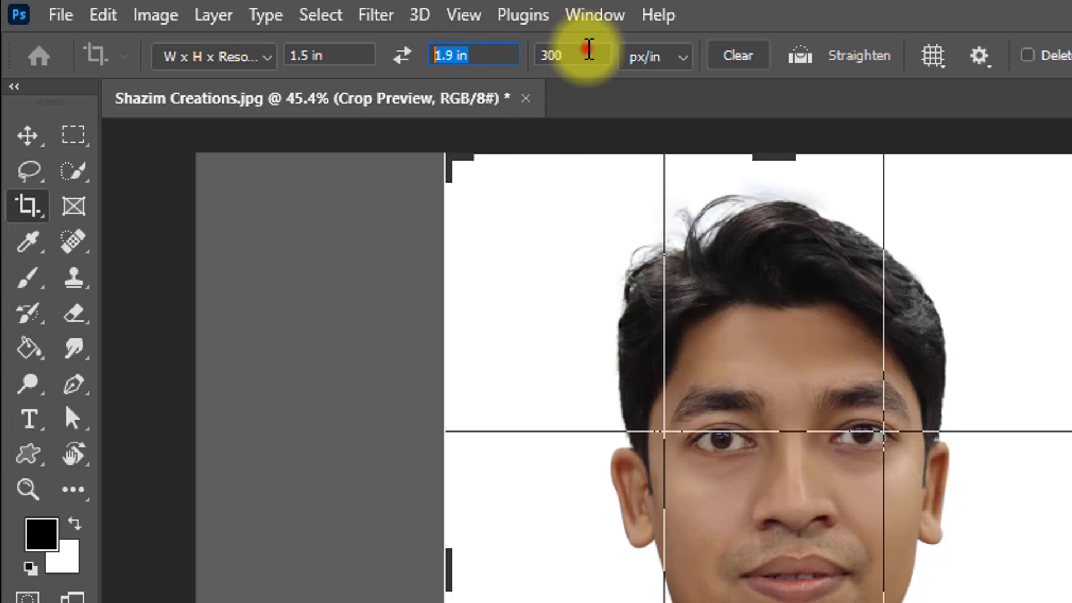
click(582, 53)
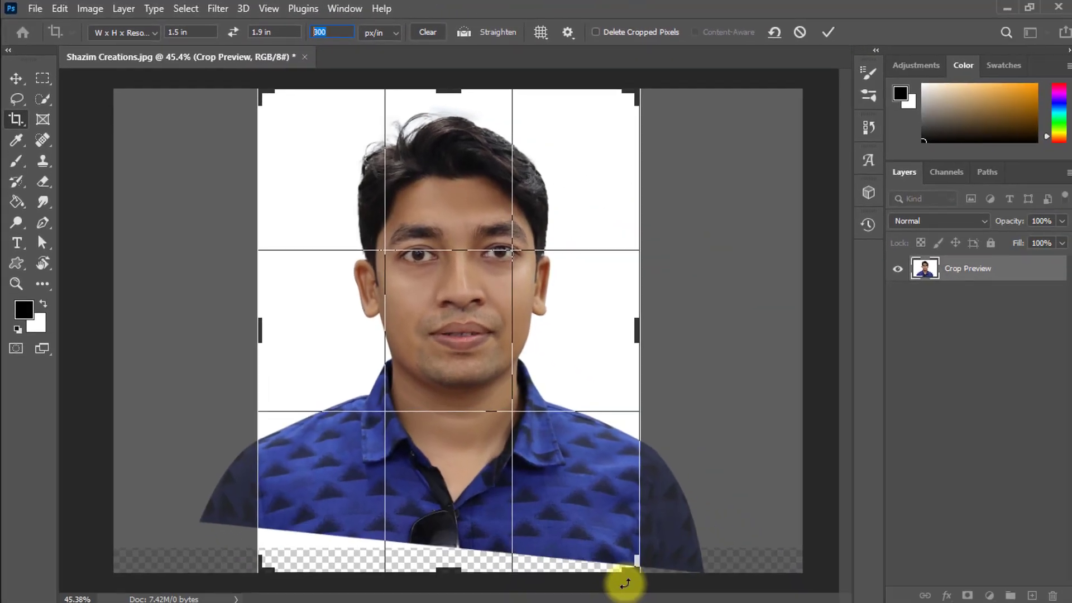
Step: Shrink the crop frame to exclude most of the slanted lower shirt edge and apply the crop
drag(632, 573, 612, 550)
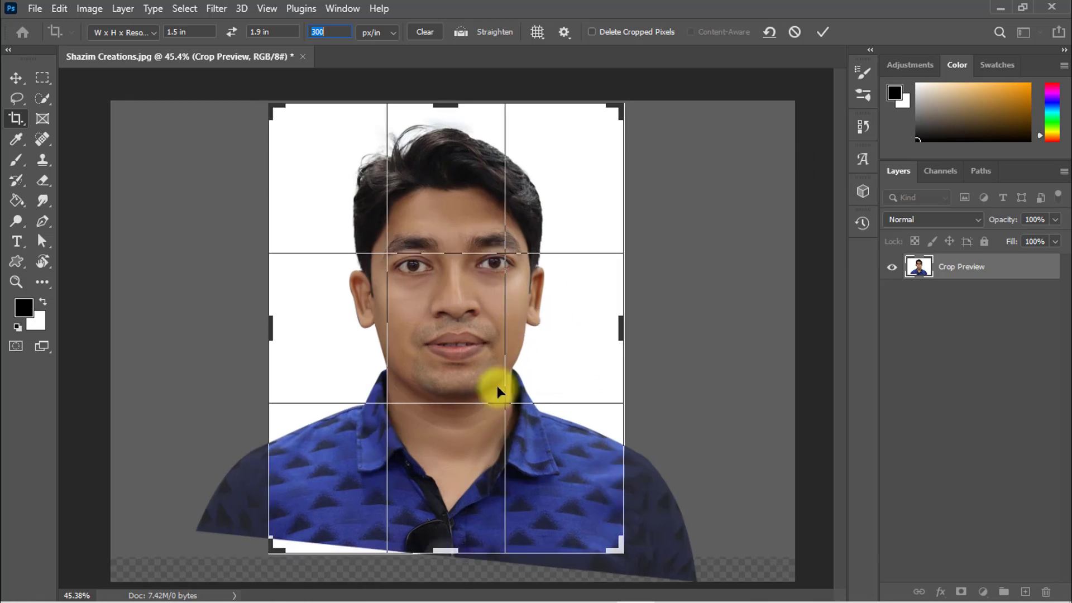
click(822, 31)
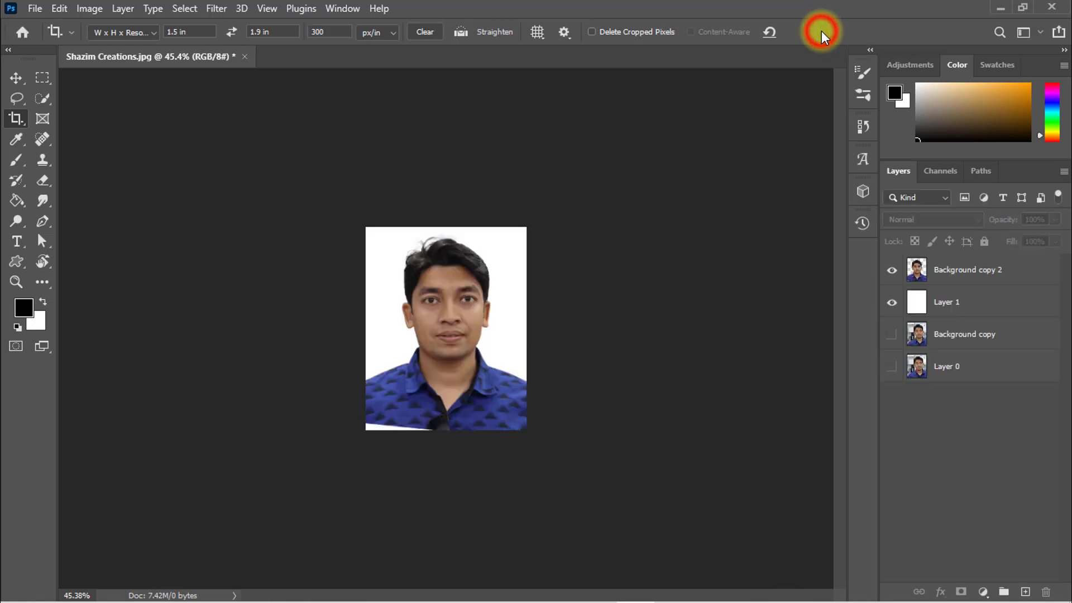
drag(458, 240, 452, 240)
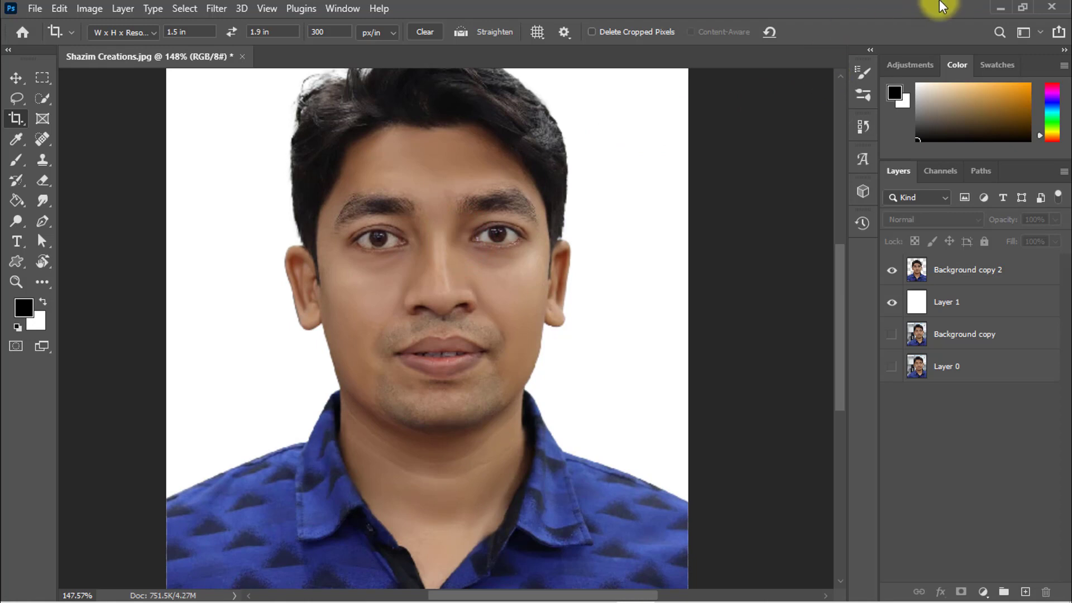
Step: Place the Coat 1 file from the project folder into the cropped portrait document
click(999, 8)
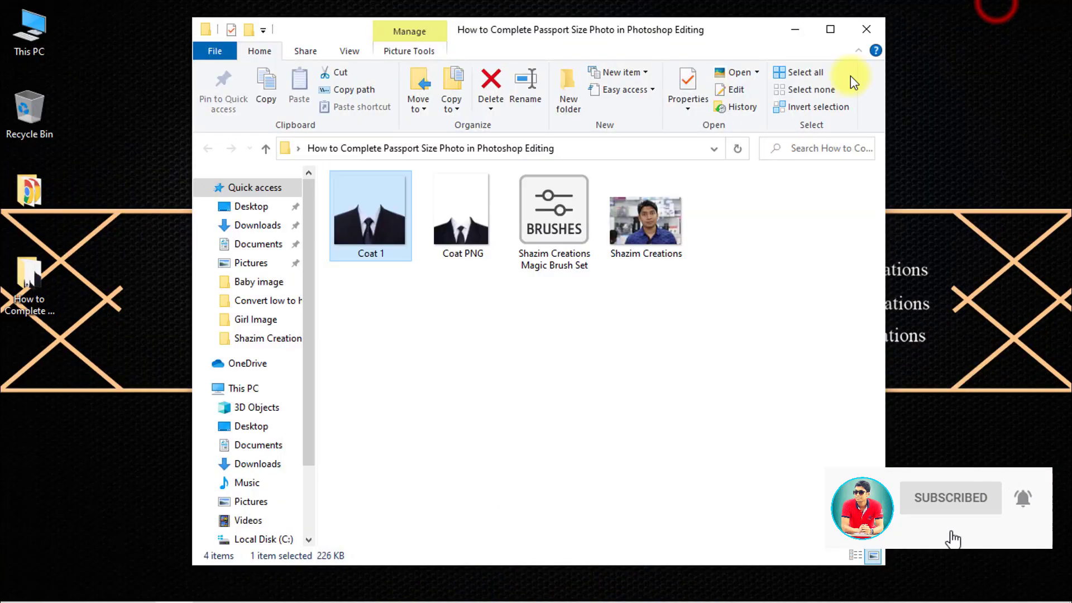
click(430, 320)
click(365, 215)
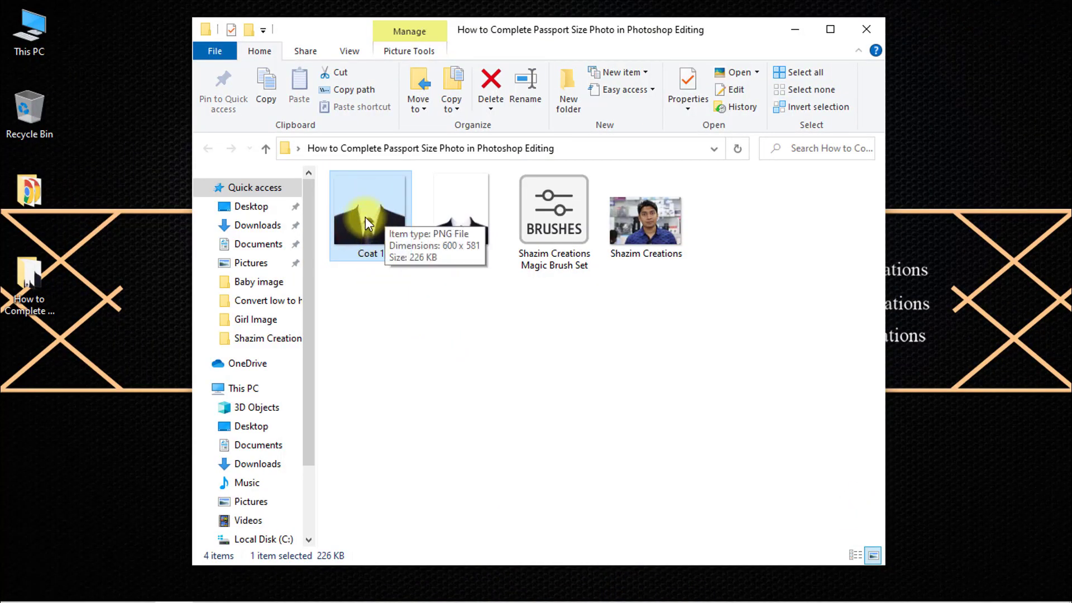
drag(365, 216, 470, 423)
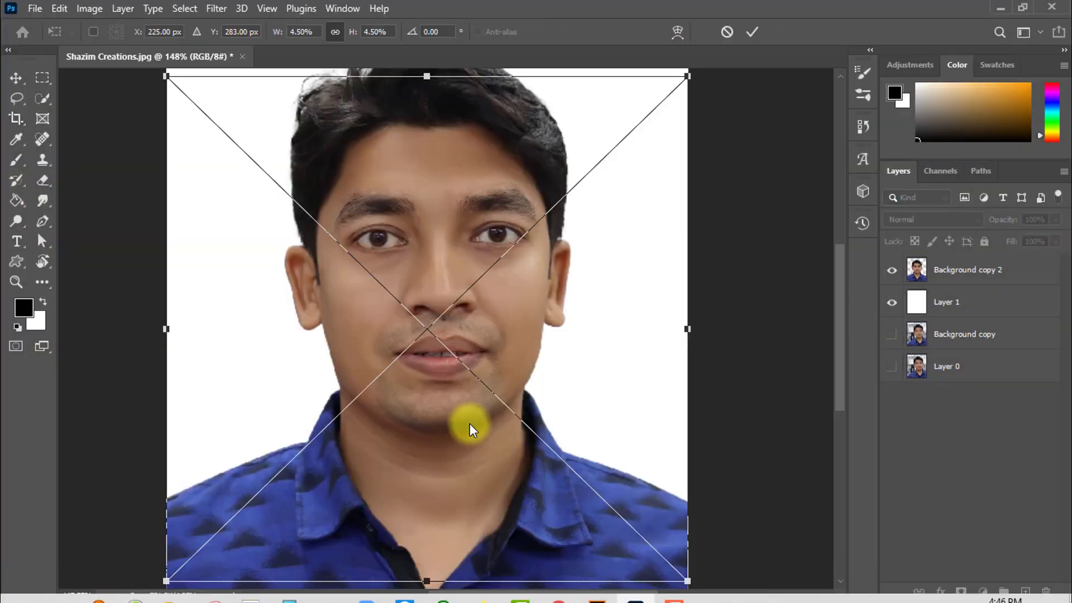
Step: Move the coat down over the man's shirt, scale it to 5.11% to fit his neck and shoulders, and commit the placement
drag(458, 323, 480, 402)
drag(722, 166, 711, 196)
click(718, 193)
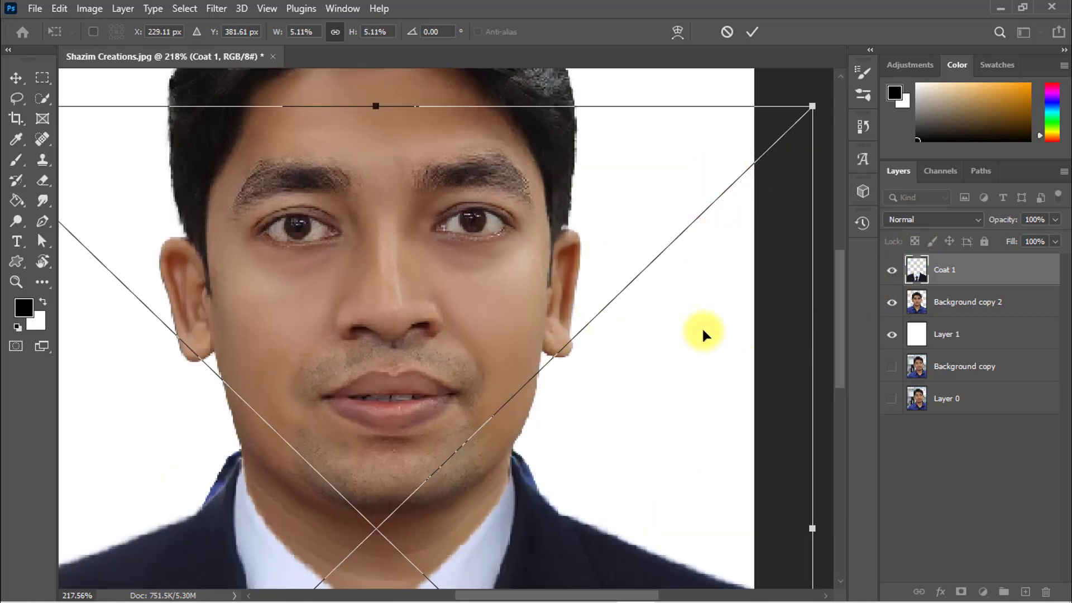
drag(522, 316, 460, 289)
key(Return)
key(c)
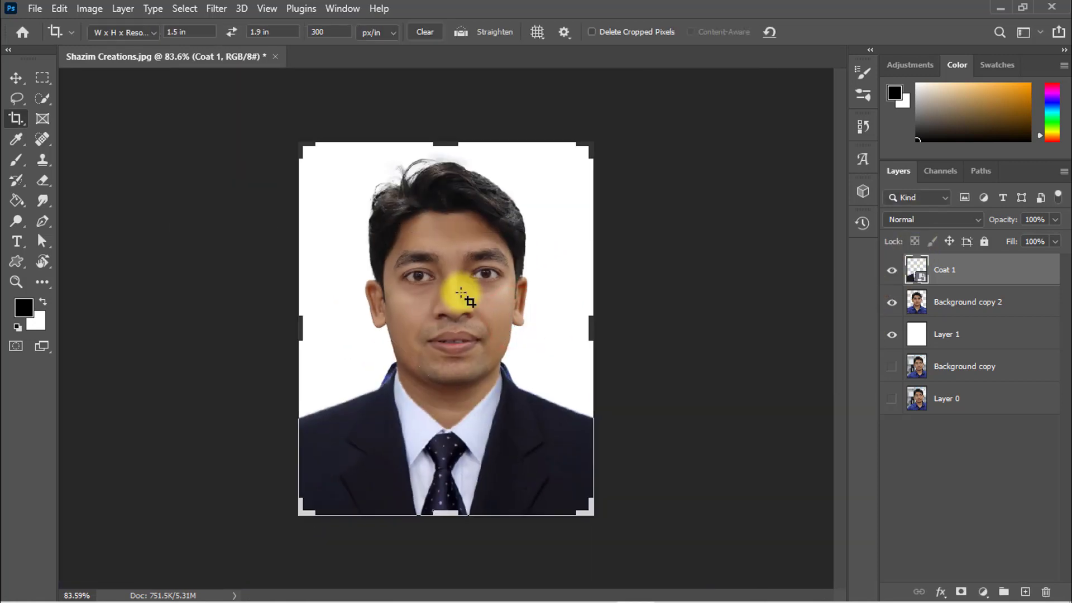
Step: On the Background copy 2 layer, start erasing the blue shirt collar protruding beside the coat with a 15 px Eraser
click(378, 395)
click(378, 395)
click(498, 235)
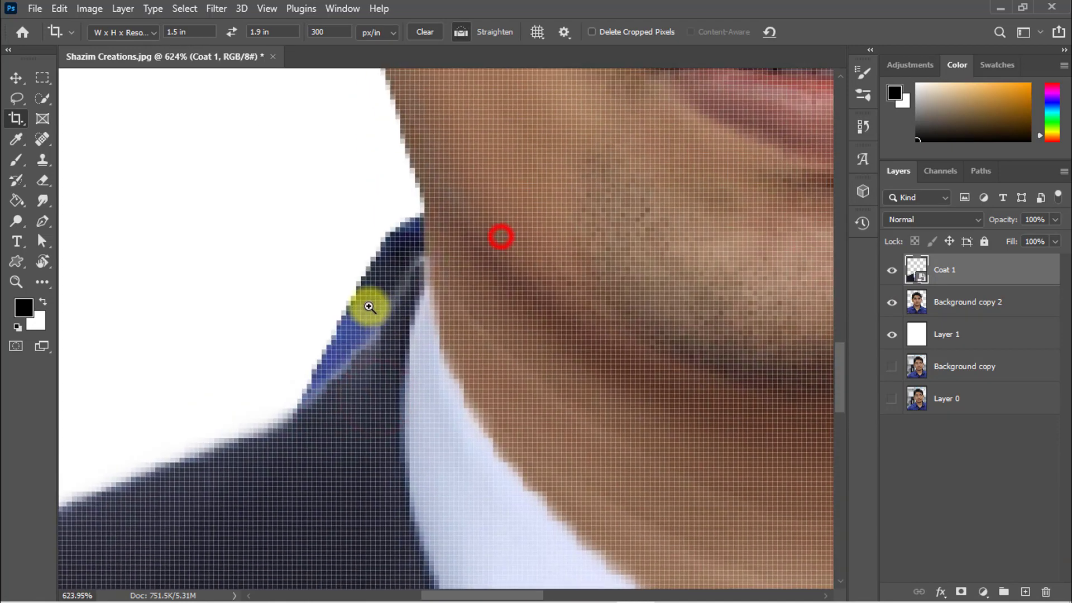
click(363, 282)
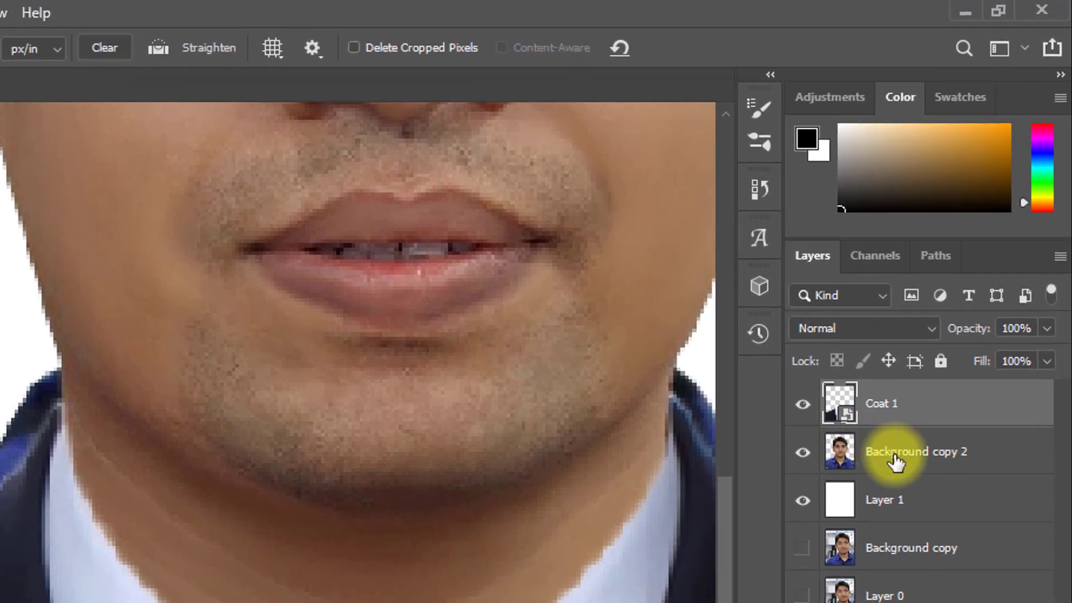
click(878, 456)
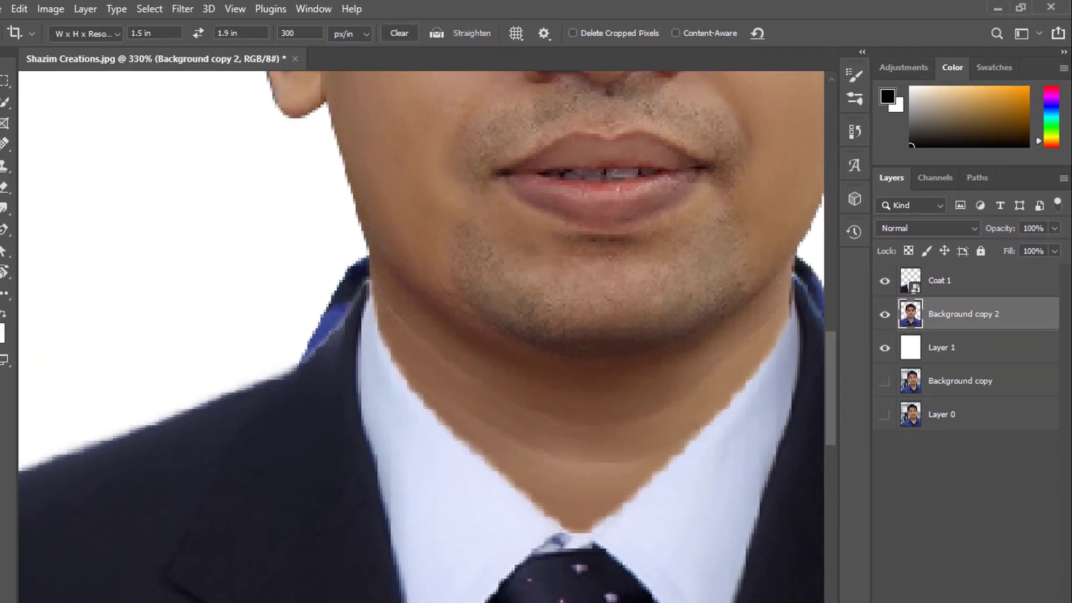
click(3, 188)
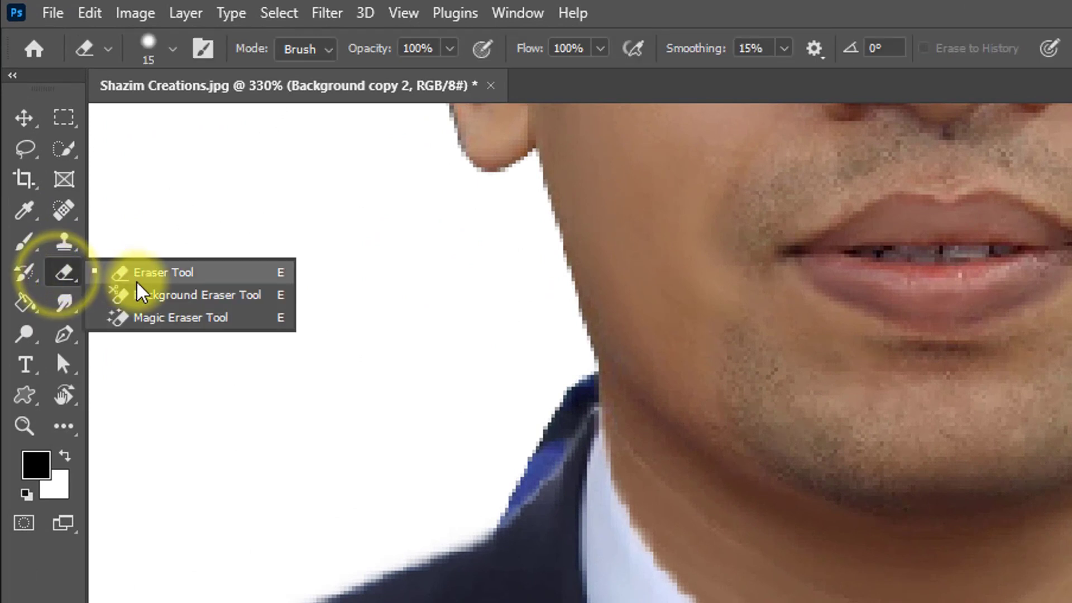
click(198, 273)
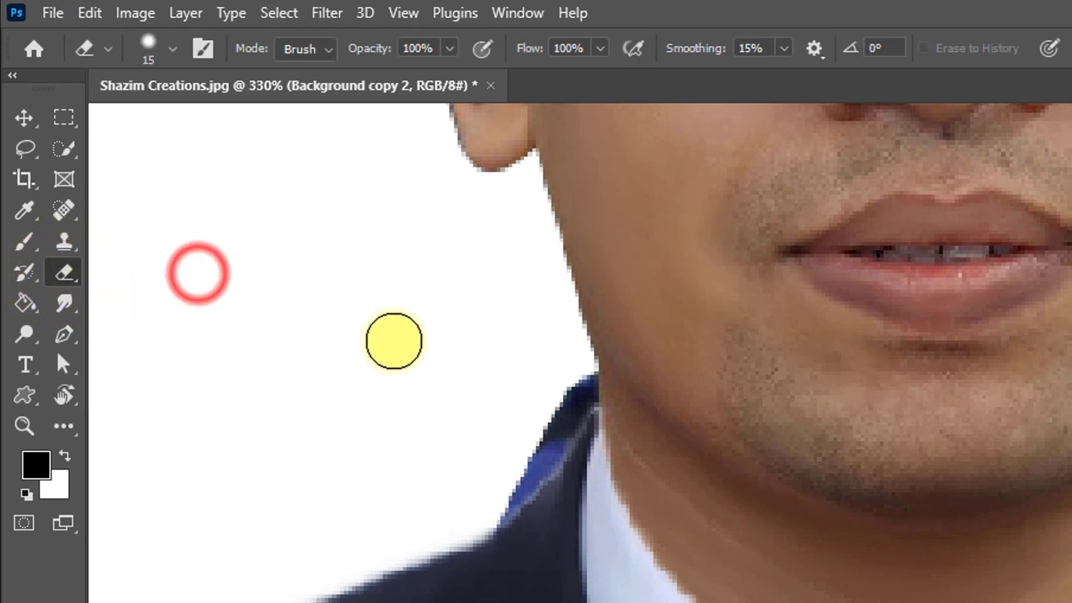
click(556, 366)
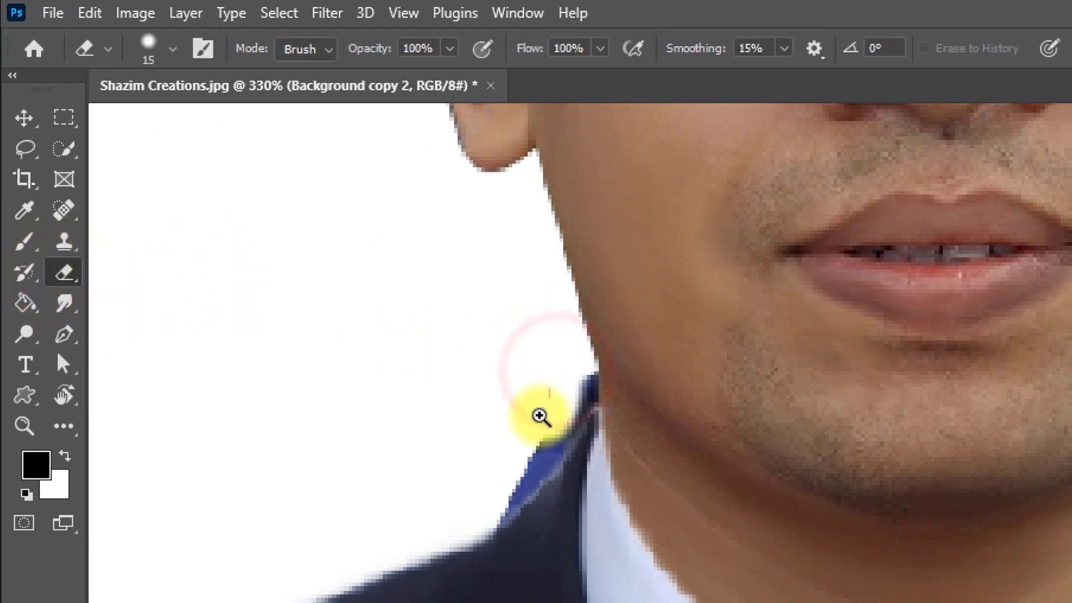
Step: Erase the remaining blue shirt edges protruding from the coat collar on both sides of the neck with a smaller Eraser brush
click(541, 416)
key(bracketleft)
key(bracketleft)
key(bracketleft)
key(bracketleft)
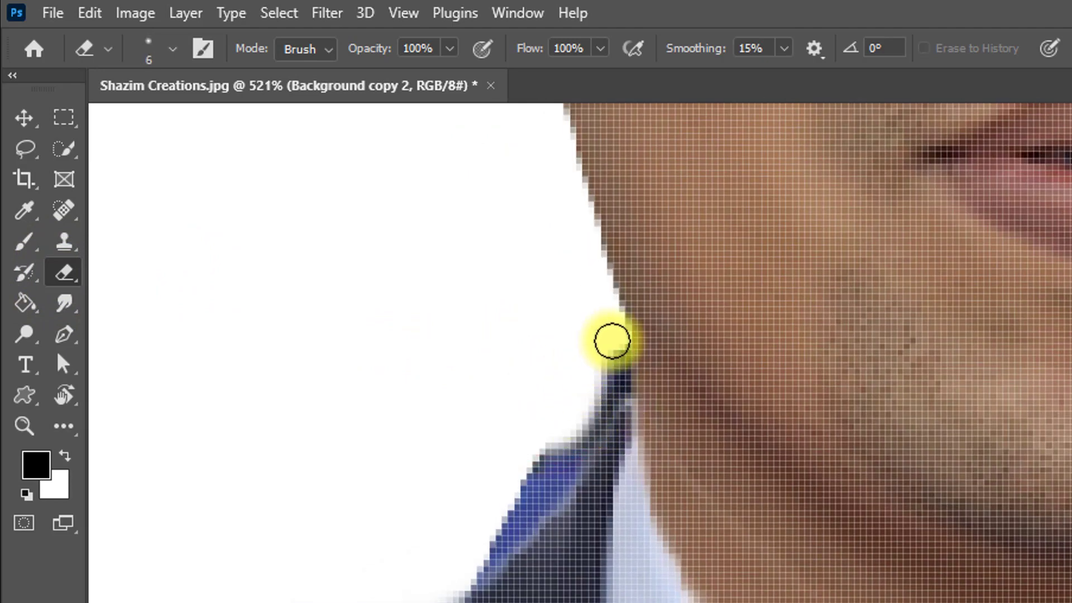
mouse_move(612, 340)
mouse_down()
mouse_move(600, 444)
mouse_move(584, 411)
mouse_move(536, 505)
mouse_up()
key(bracketright)
key(bracketright)
key(bracketright)
key(bracketright)
key(bracketright)
key(bracketright)
drag(552, 448, 508, 553)
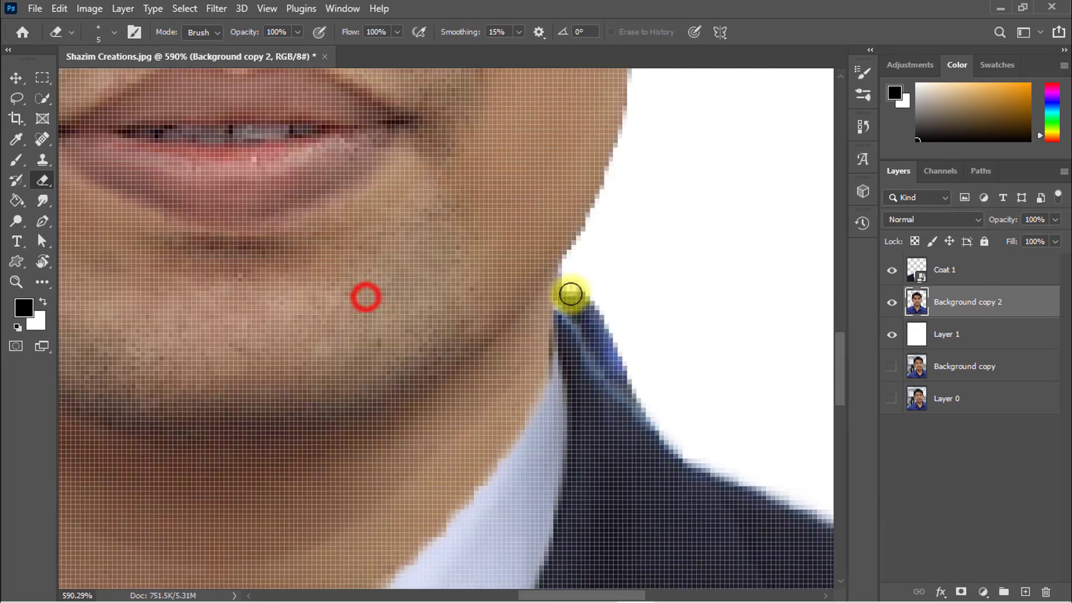
mouse_move(571, 294)
mouse_down()
mouse_move(570, 283)
mouse_move(585, 312)
mouse_up()
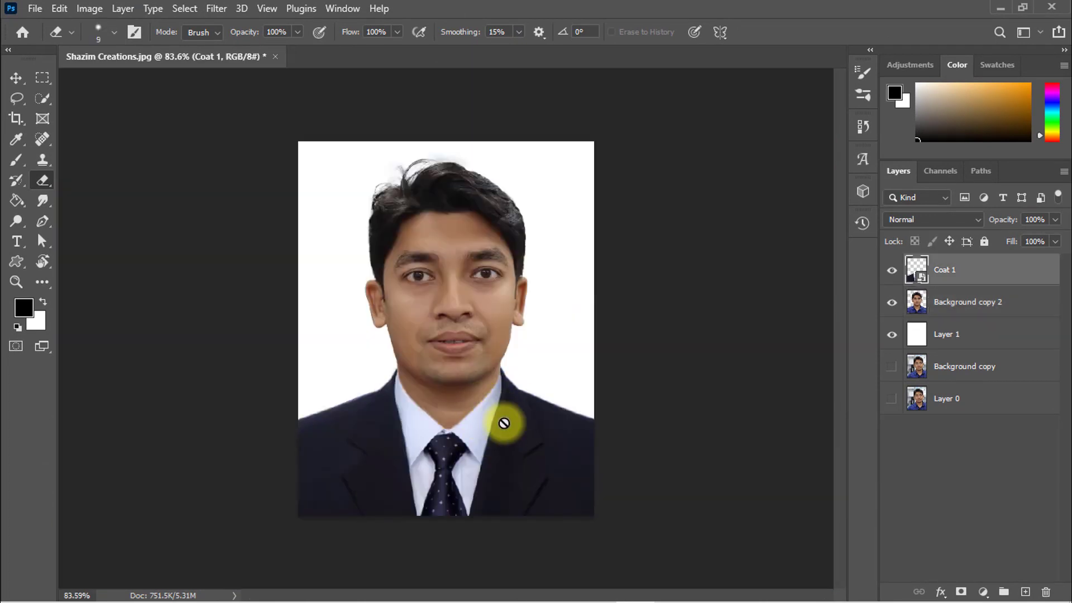
drag(478, 413, 507, 409)
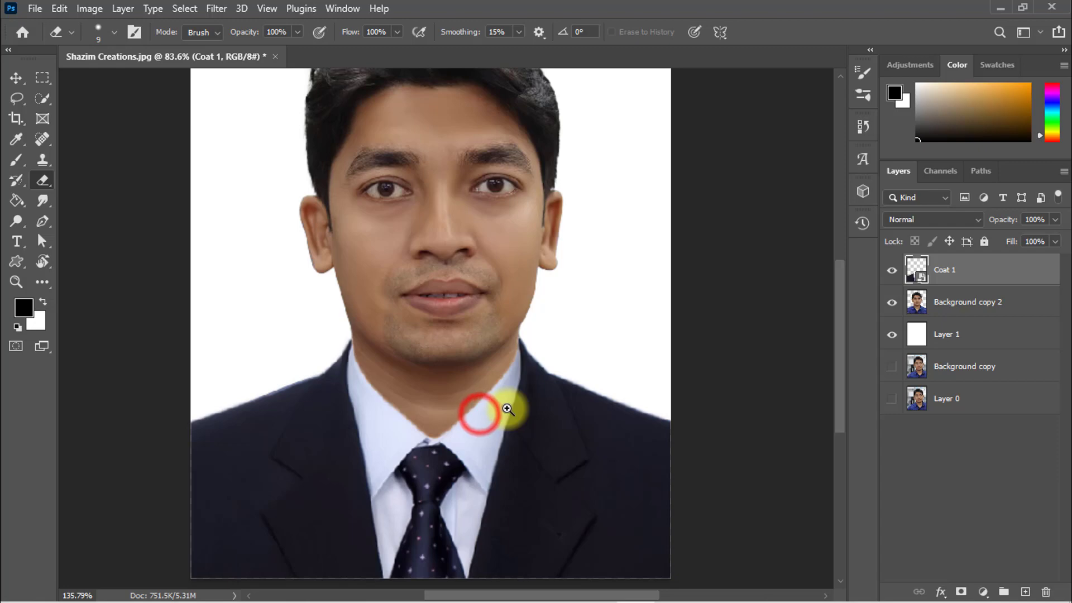
Step: Place the Coat PNG file over the man's chest and hide the Coat 1 layer
click(1000, 7)
click(464, 243)
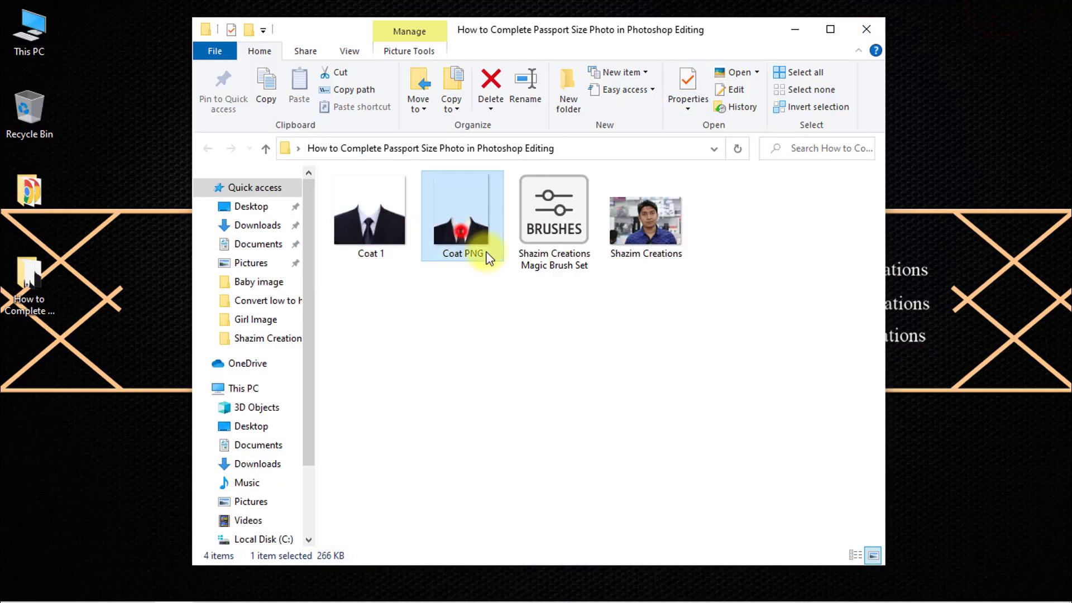
drag(486, 256, 394, 447)
drag(497, 499, 493, 444)
click(906, 303)
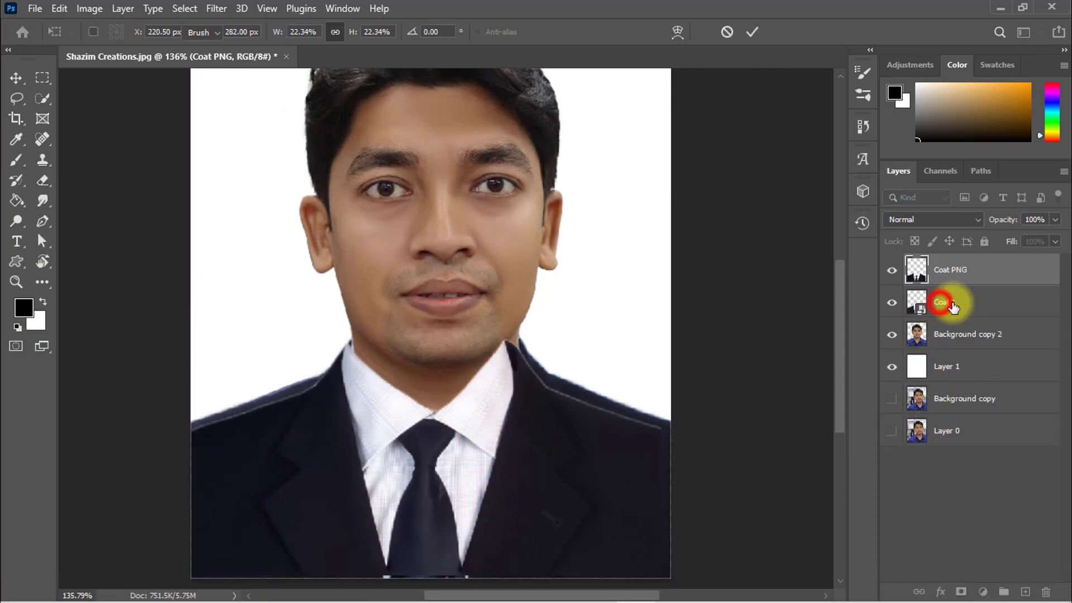
click(893, 303)
Step: Enlarge and reposition the Coat PNG layer with Free Transform so the coat spans the full width of the man's shoulders
key(v)
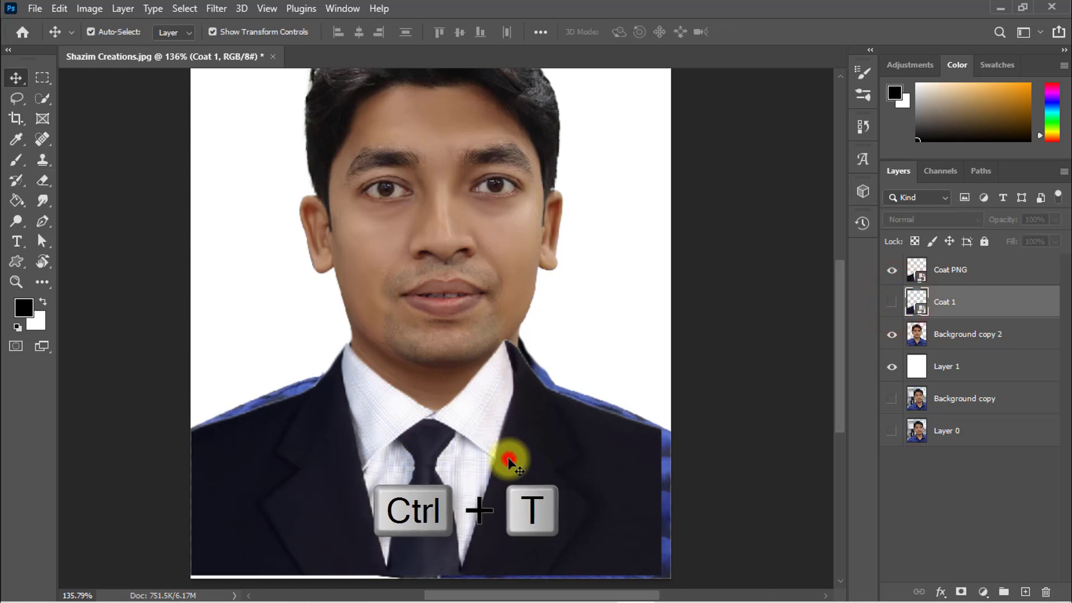
ctrl+click(509, 462)
key(ctrl+t)
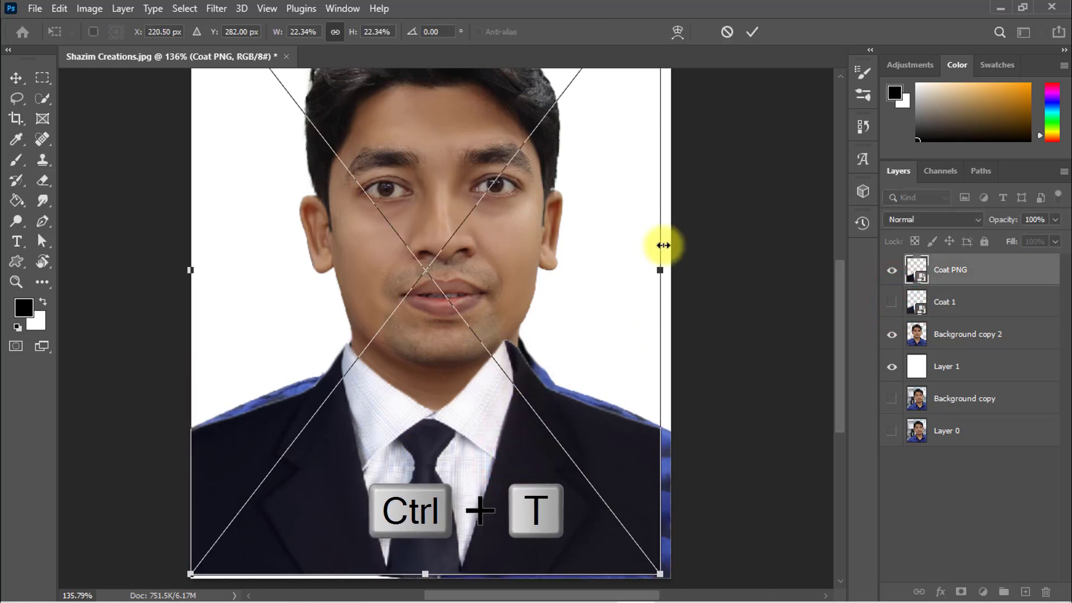
drag(637, 266, 602, 264)
drag(592, 525, 618, 526)
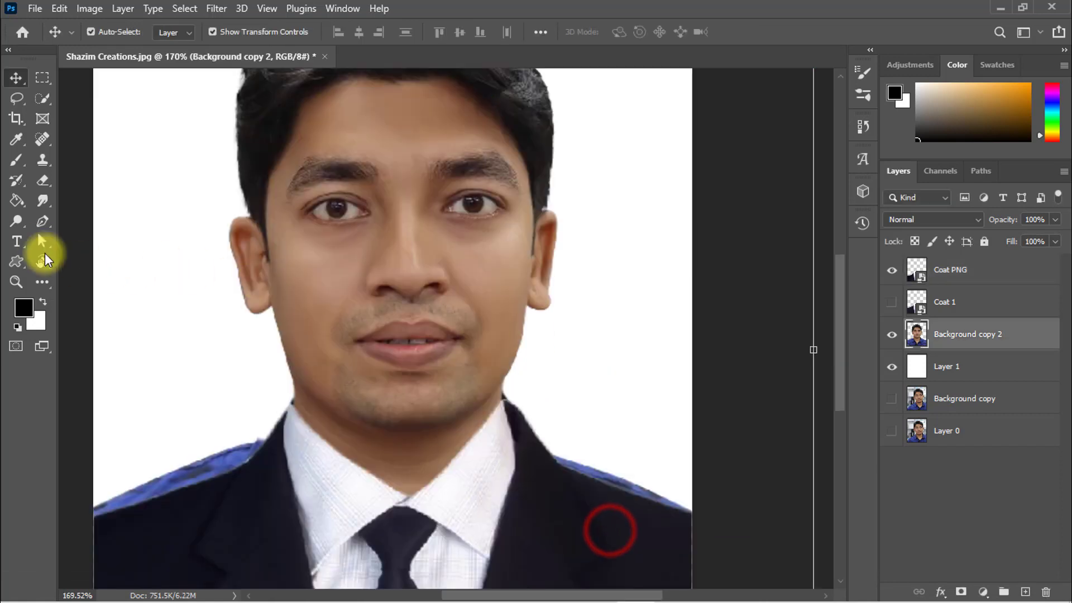
Step: On the Background copy 2 layer, erase the blue shirt showing above the coat's left-hand shoulder with a 25 px Eraser
click(43, 178)
mouse_move(197, 368)
mouse_down()
mouse_move(308, 404)
mouse_move(392, 278)
mouse_move(360, 376)
mouse_move(246, 429)
mouse_move(334, 312)
mouse_up()
key(bracketright)
key(bracketright)
key(bracketright)
drag(326, 305, 141, 396)
drag(268, 335, 69, 409)
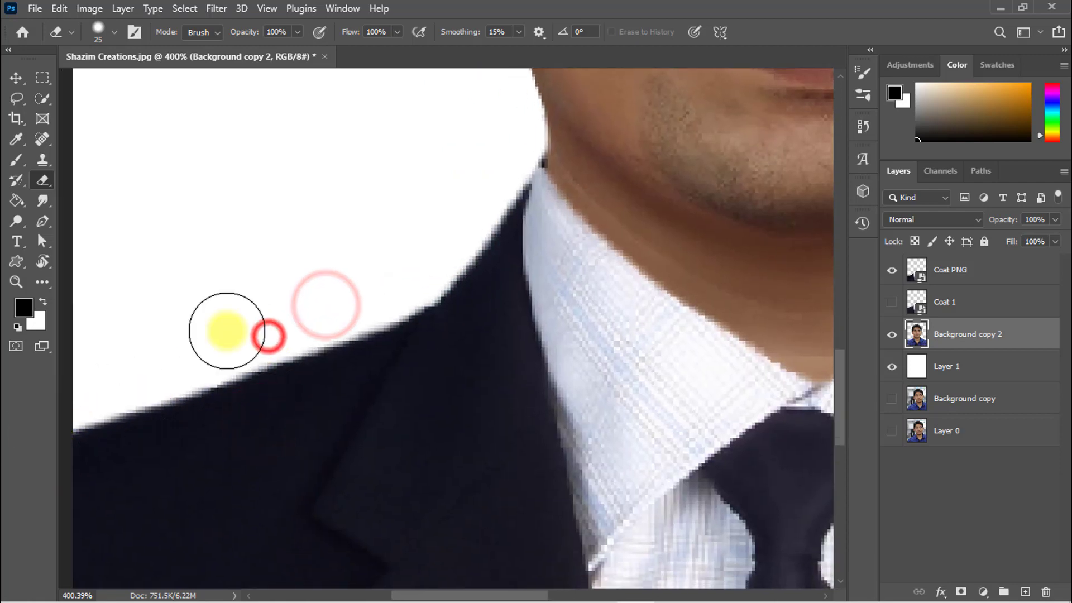
Step: Erase the blue shirt edge along the coat's right-hand collar and shoulder with a small 8 to 10 px Eraser
mouse_move(505, 448)
mouse_down()
mouse_move(543, 441)
mouse_move(518, 443)
mouse_move(678, 519)
mouse_up()
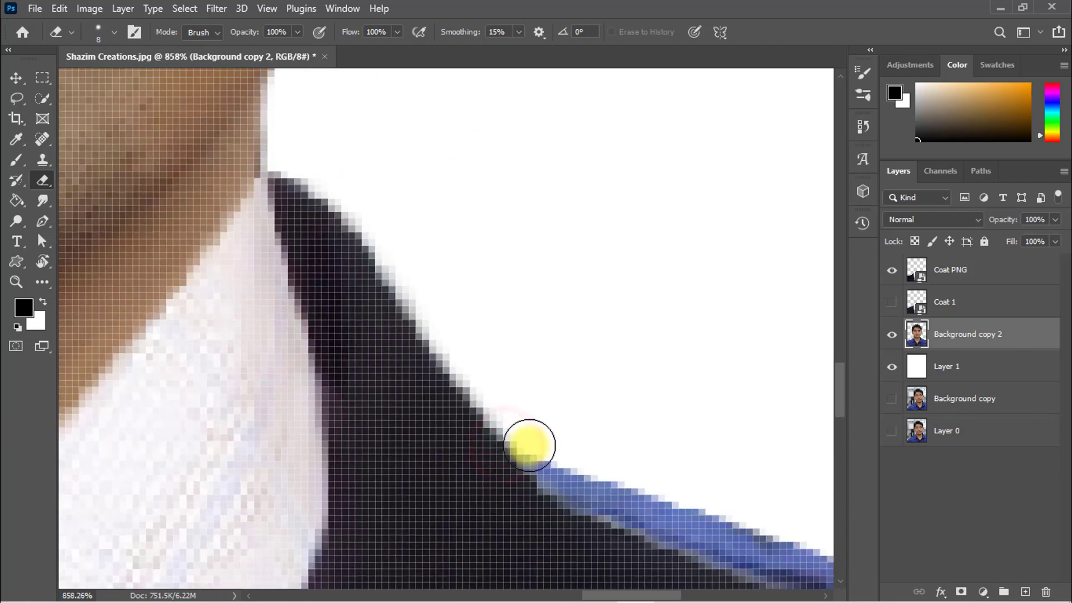
key(bracketright)
key(bracketright)
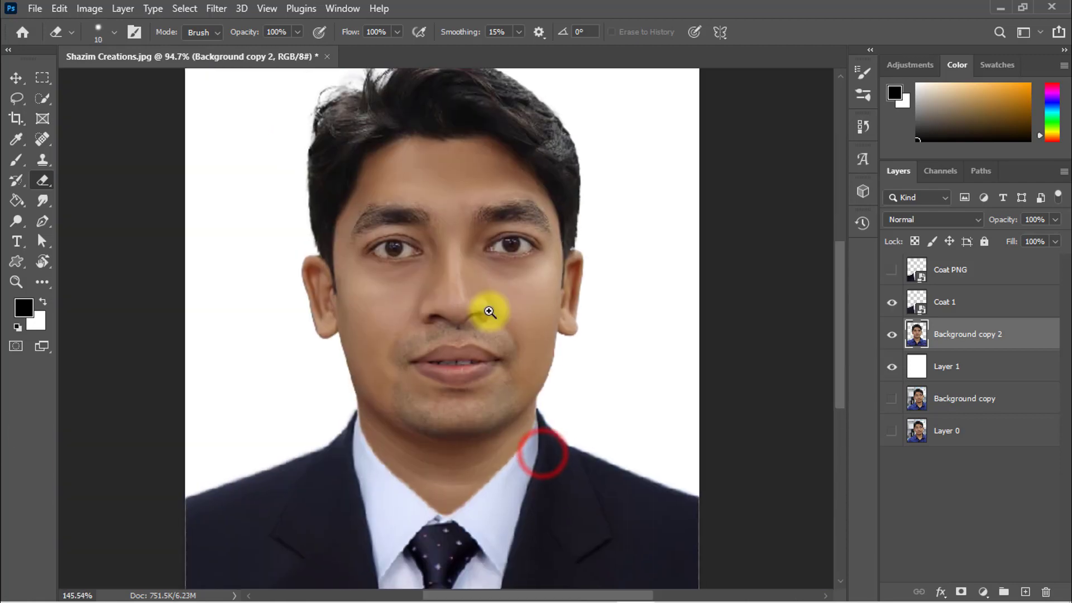
Step: Clean the leftover background haze around the top of the hair using the Background Eraser with a 10 px brush
drag(488, 311, 468, 313)
mouse_move(409, 154)
mouse_down()
mouse_move(445, 143)
mouse_move(426, 143)
mouse_move(410, 246)
mouse_move(419, 244)
mouse_up()
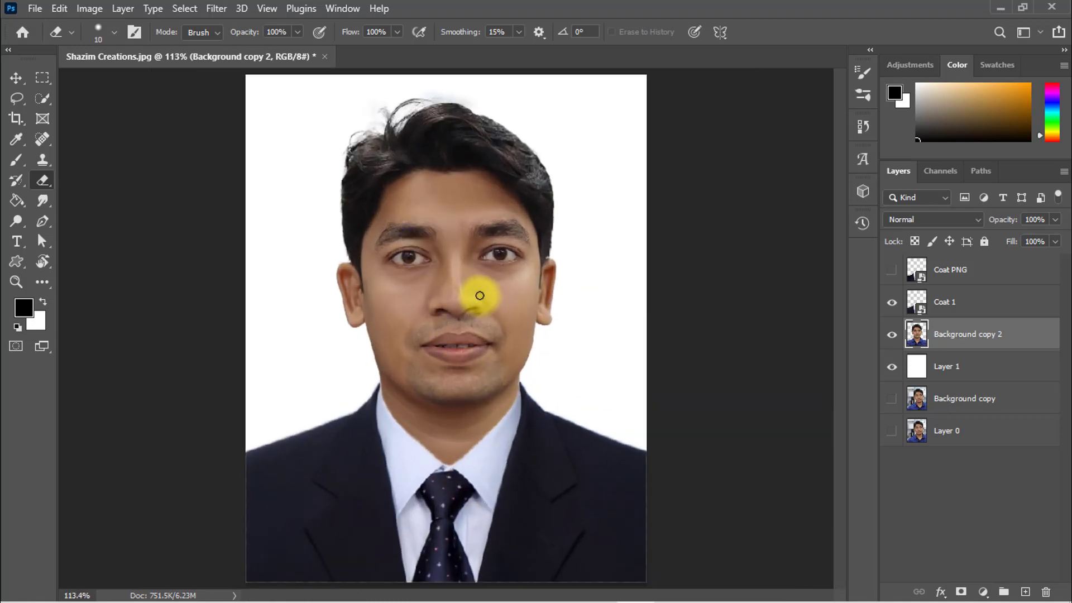
drag(431, 275, 491, 256)
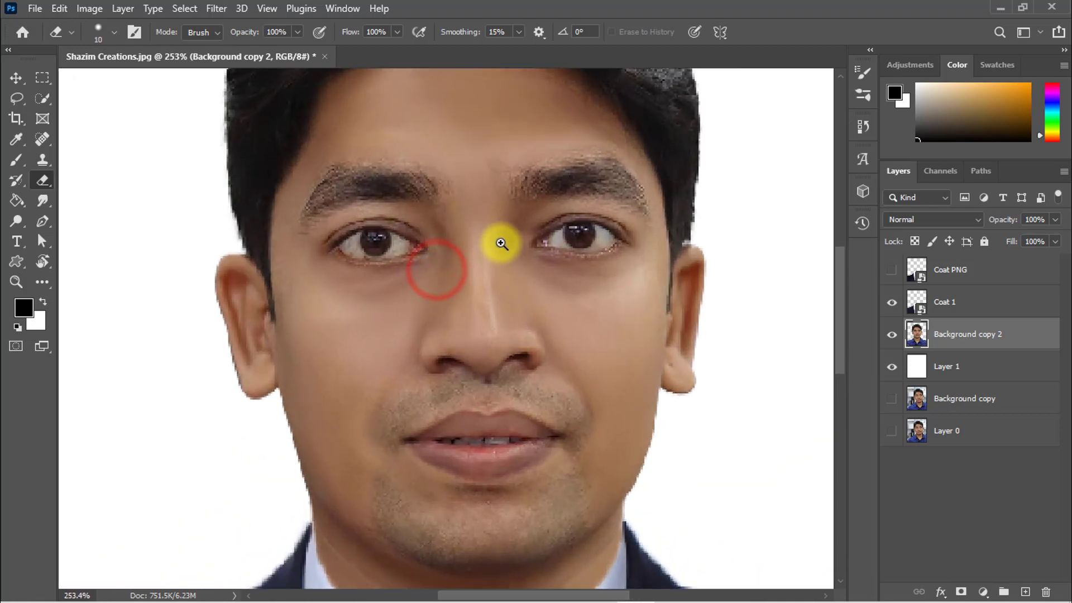
mouse_move(467, 192)
mouse_down()
mouse_move(433, 182)
mouse_move(443, 148)
mouse_up()
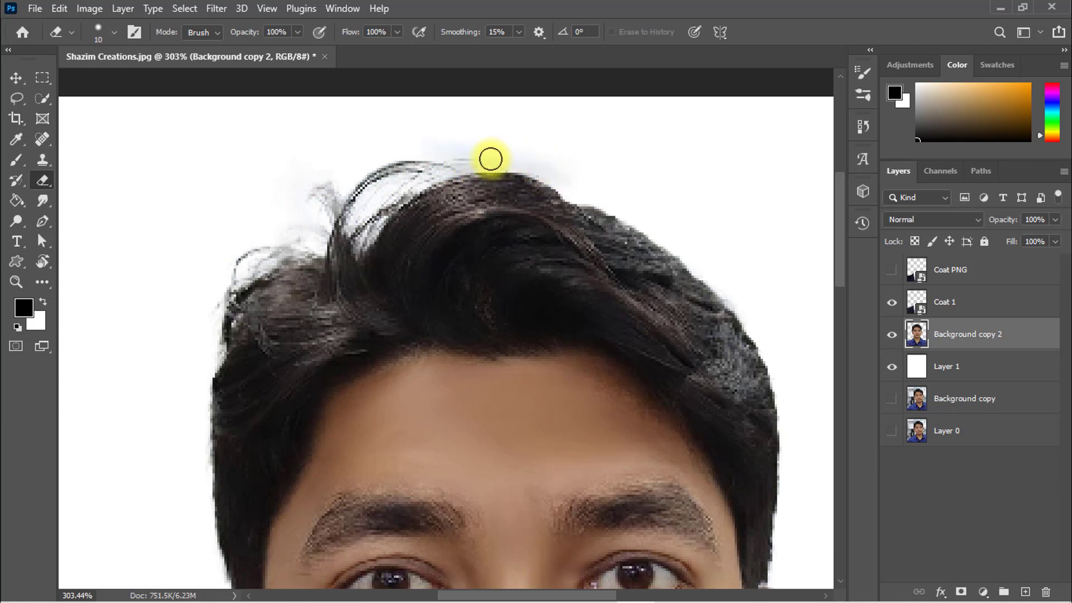
right_click(43, 180)
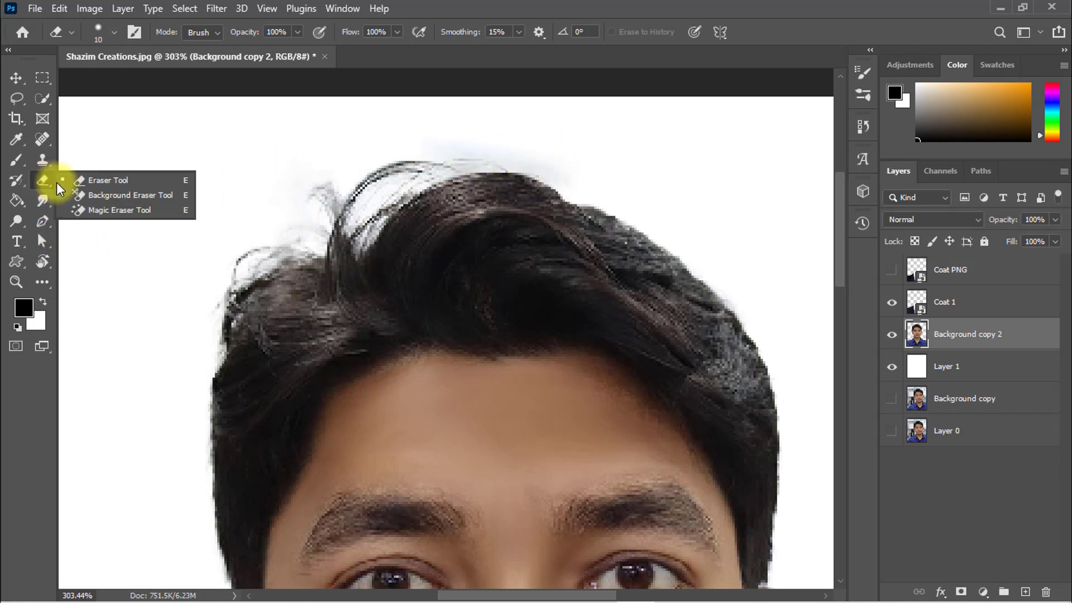
click(119, 197)
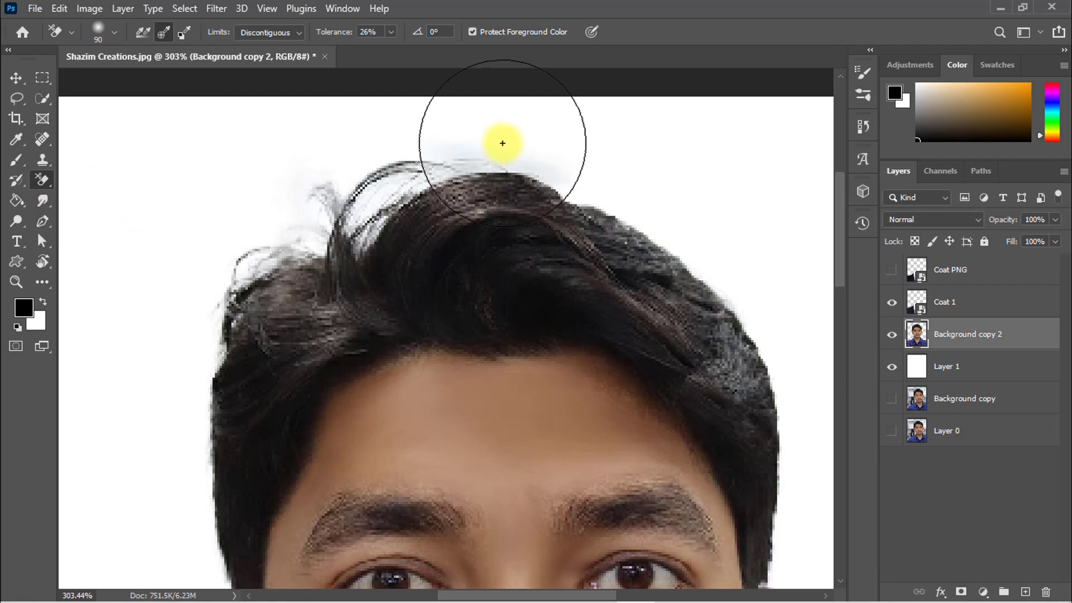
key(bracketleft)
key(bracketleft)
key(bracketleft)
key(bracketleft)
key(bracketleft)
key(bracketleft)
key(bracketleft)
key(bracketleft)
click(530, 167)
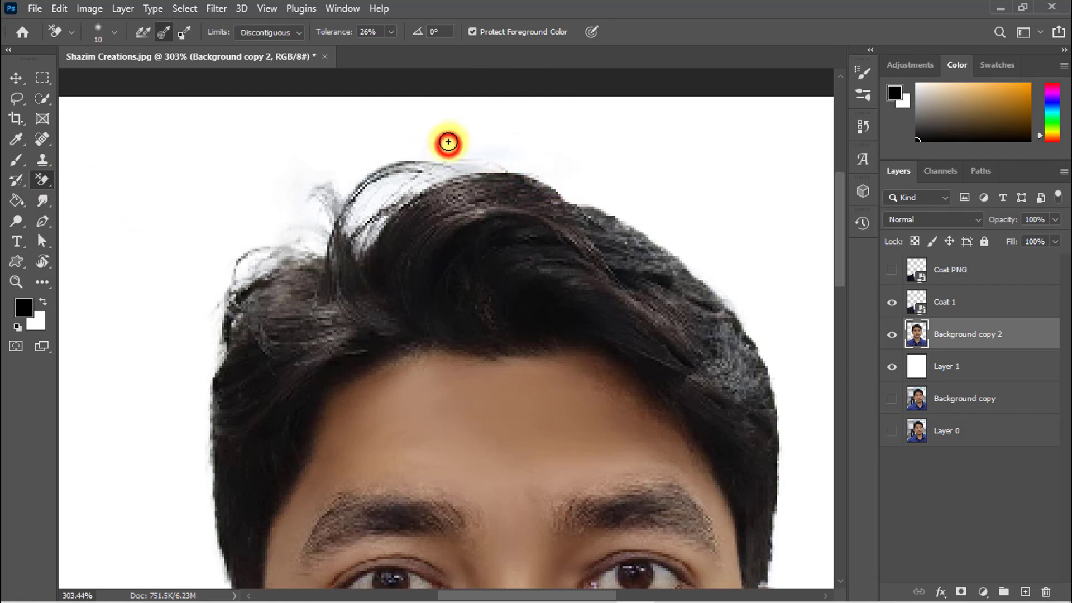
drag(449, 142, 501, 162)
mouse_move(484, 153)
mouse_down()
mouse_move(429, 146)
mouse_move(472, 166)
mouse_move(431, 168)
mouse_up()
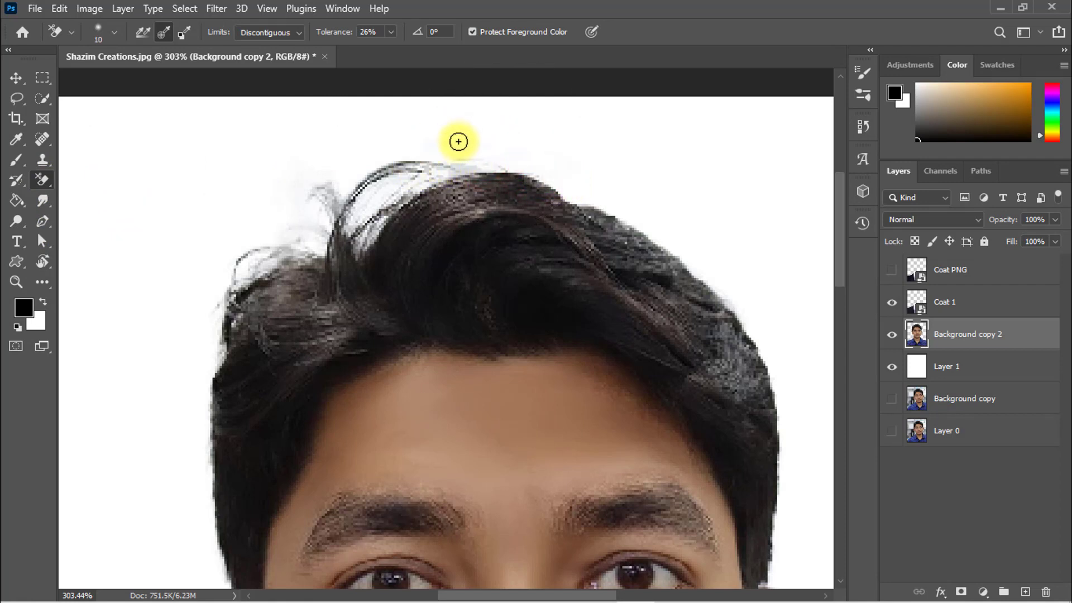
click(625, 344)
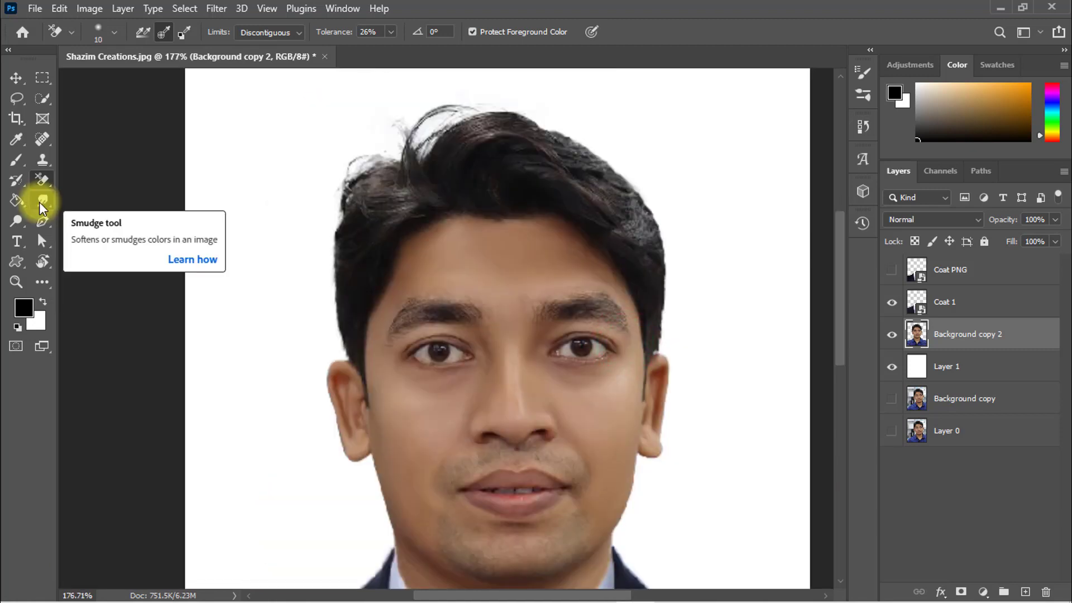
Step: Set up the Smudge tool with the first hair brush from the Shazim Creations Magic Brush Set
click(40, 206)
click(114, 229)
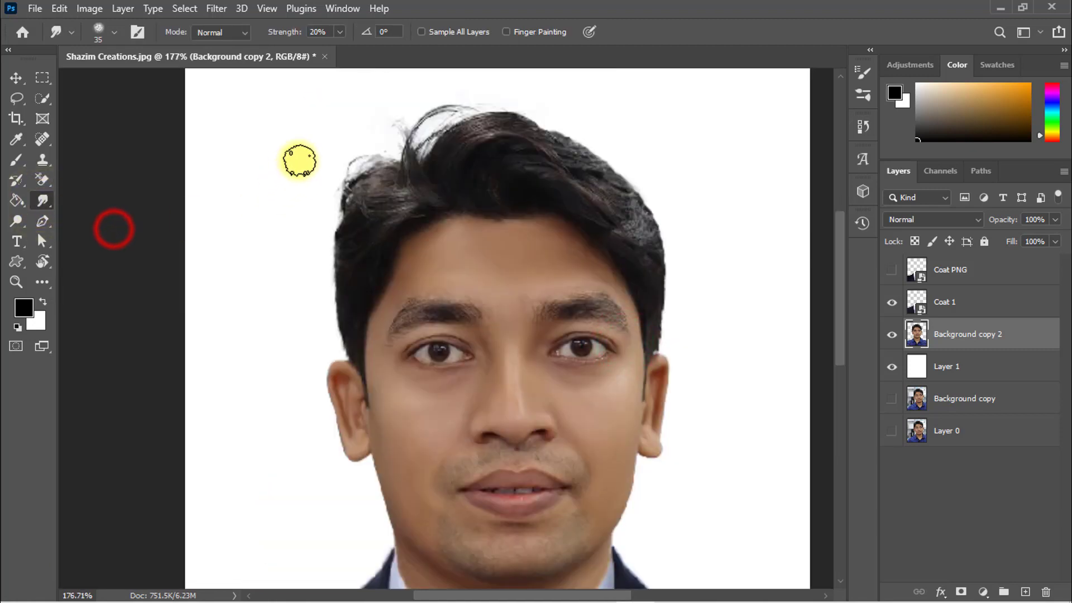
right_click(310, 154)
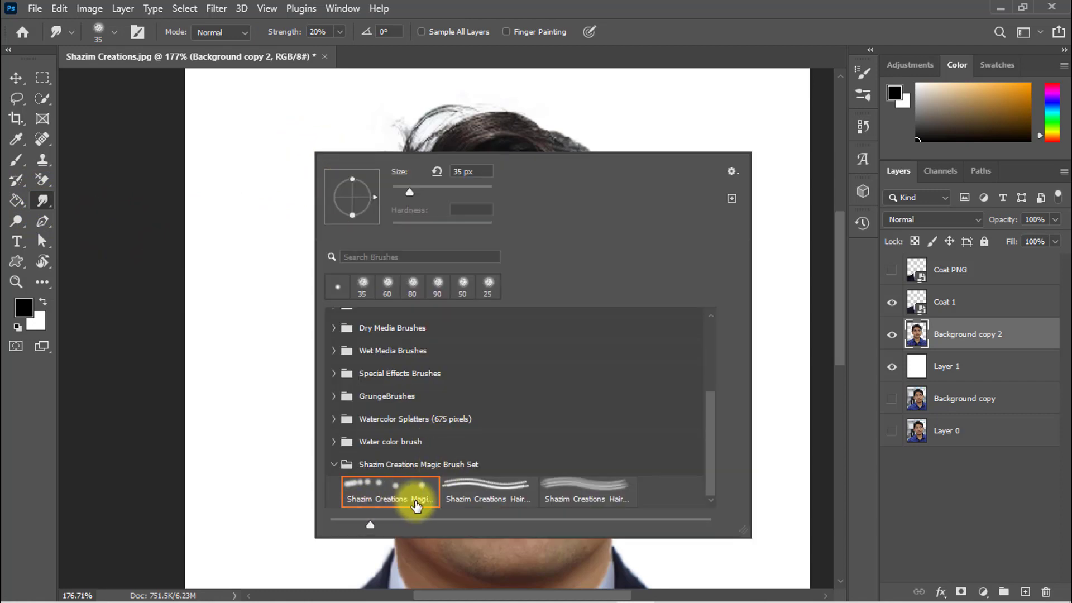
click(502, 494)
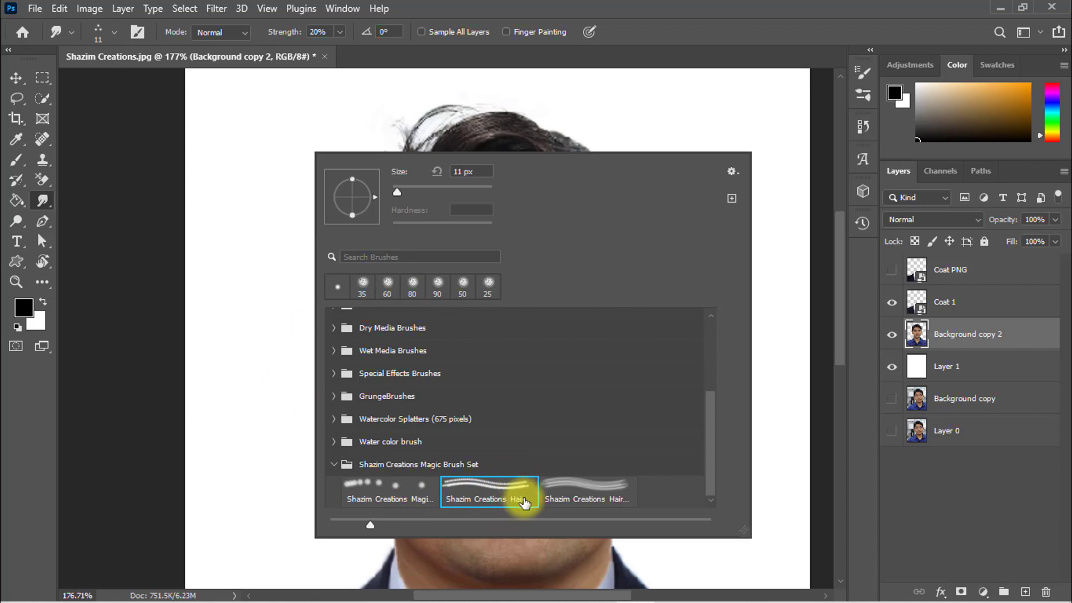
click(491, 486)
click(732, 7)
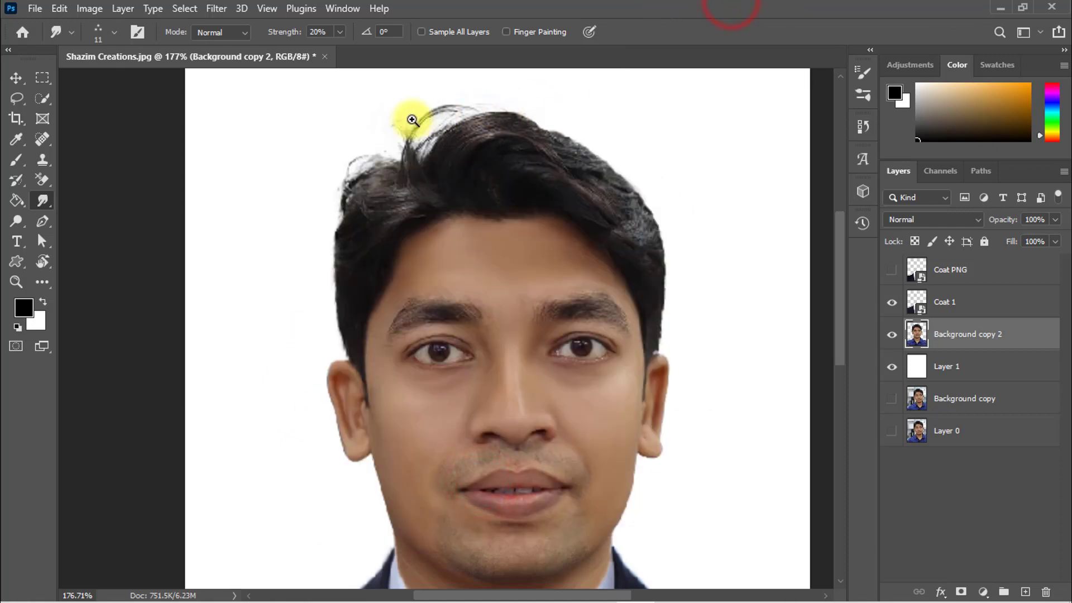
Step: Smudge the hair edges on top of the head into smooth strands at 90% strength with a small 6 px brush
drag(422, 121, 469, 150)
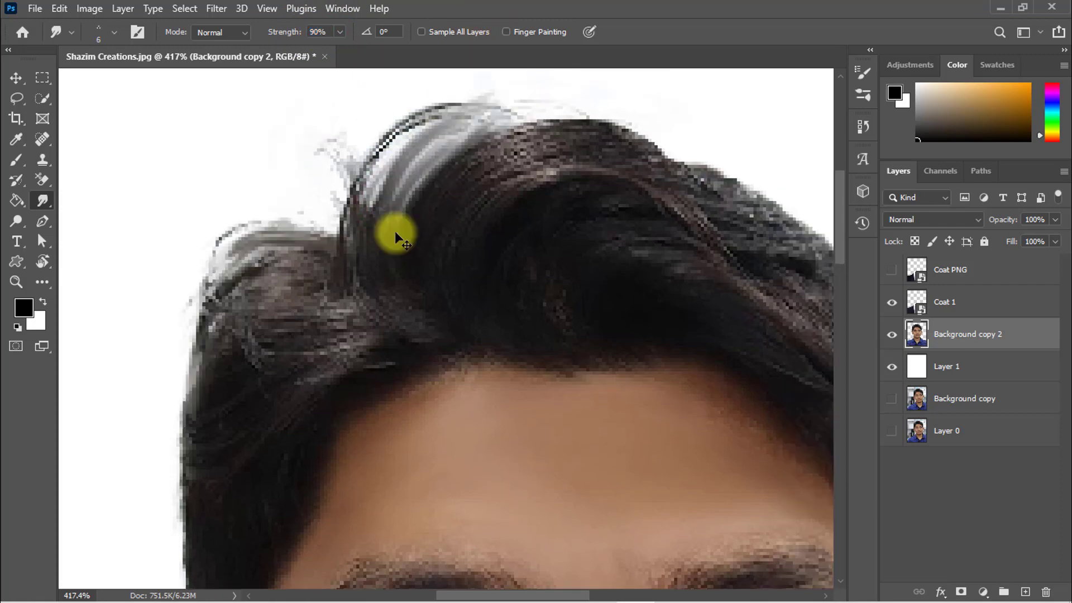
mouse_move(414, 196)
mouse_down()
mouse_move(514, 127)
mouse_move(594, 128)
mouse_up()
mouse_move(480, 148)
mouse_down()
mouse_move(567, 116)
mouse_move(628, 129)
mouse_up()
drag(603, 184, 560, 175)
mouse_move(576, 220)
mouse_down()
mouse_move(430, 186)
mouse_move(500, 170)
mouse_up()
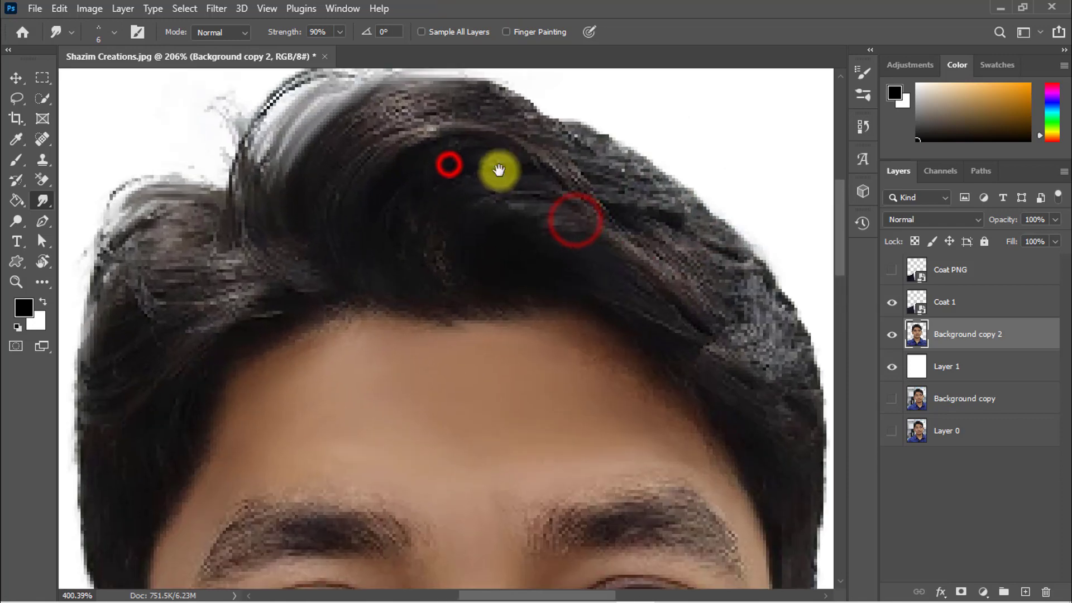
drag(514, 124, 573, 140)
scroll(507, 246, down, 5)
scroll(511, 357, up, 3)
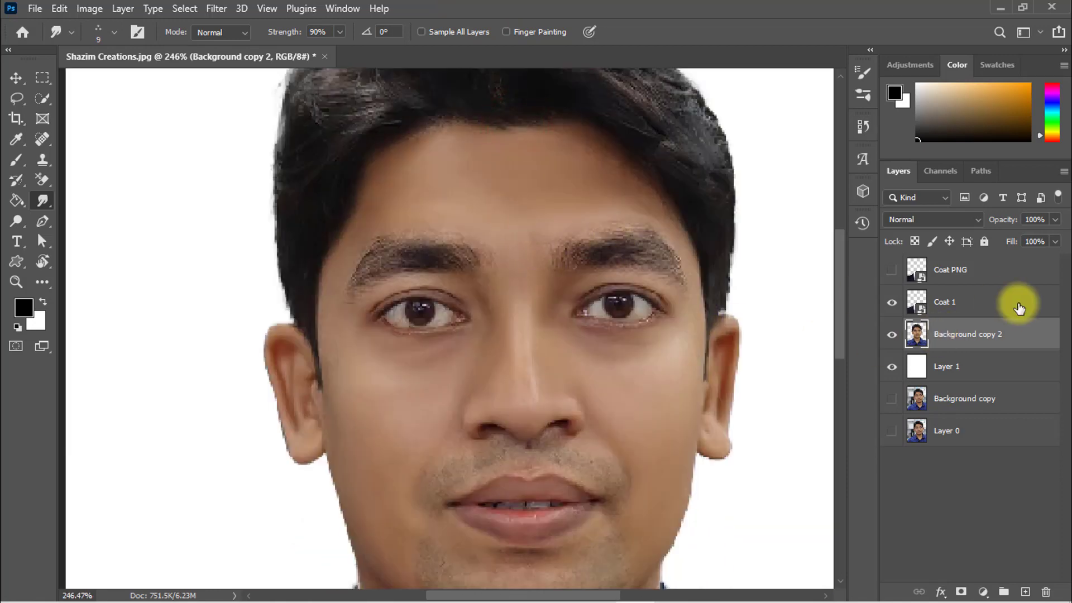
Step: Apply a Selective Color adjustment to Background copy 2, lowering Yellow in the Yellows range to about -34%
click(937, 332)
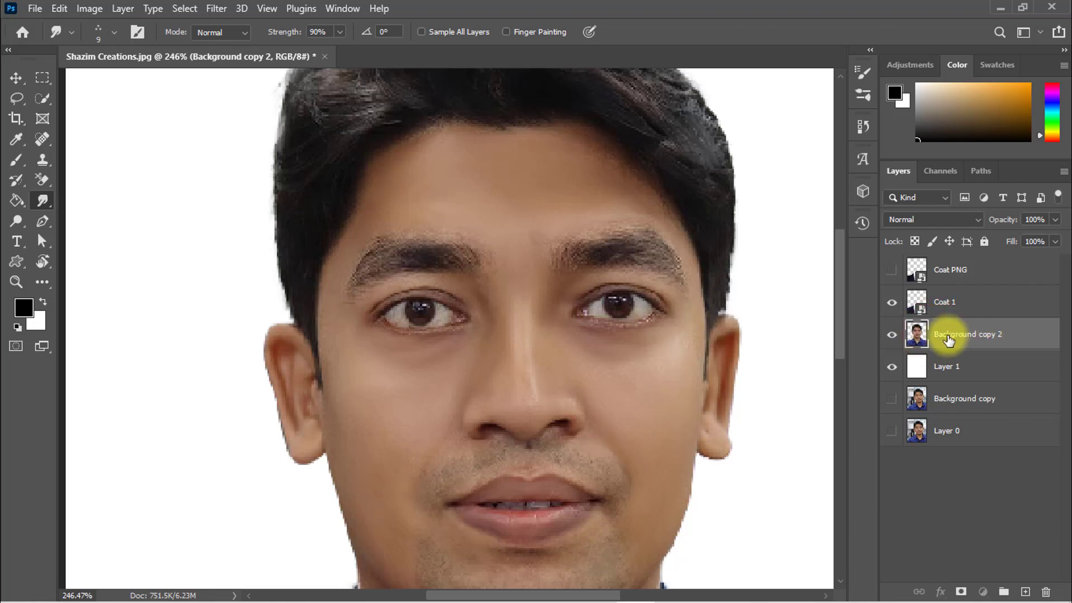
click(89, 10)
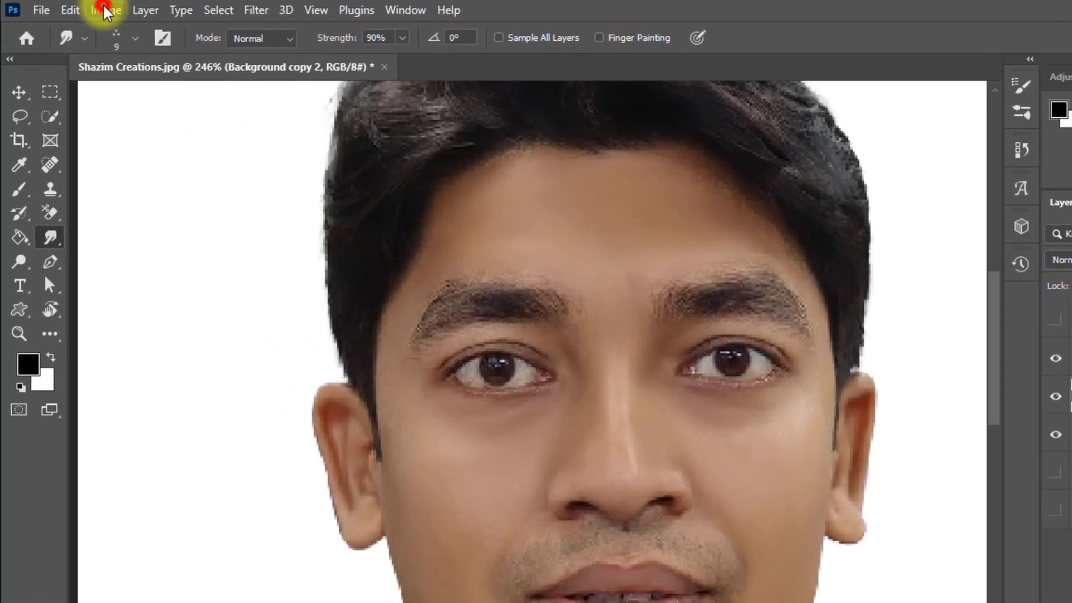
click(110, 46)
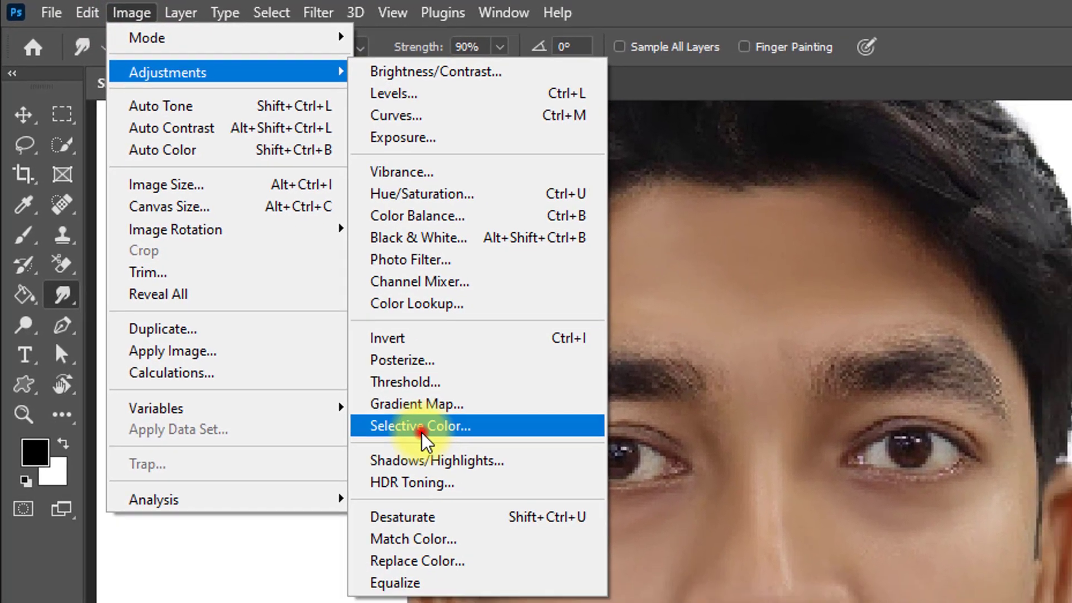
click(447, 456)
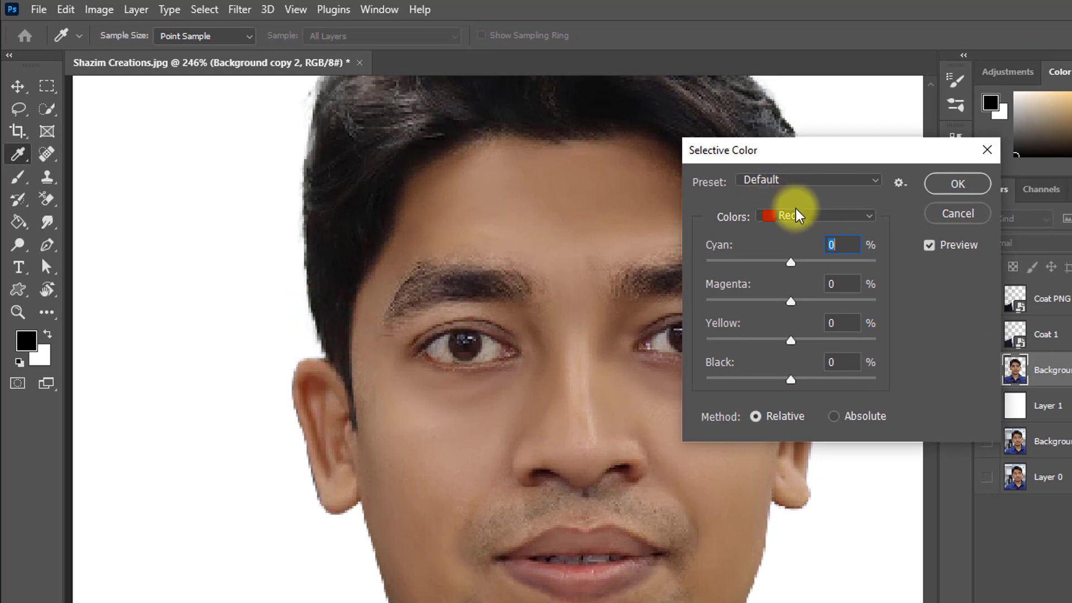
click(793, 215)
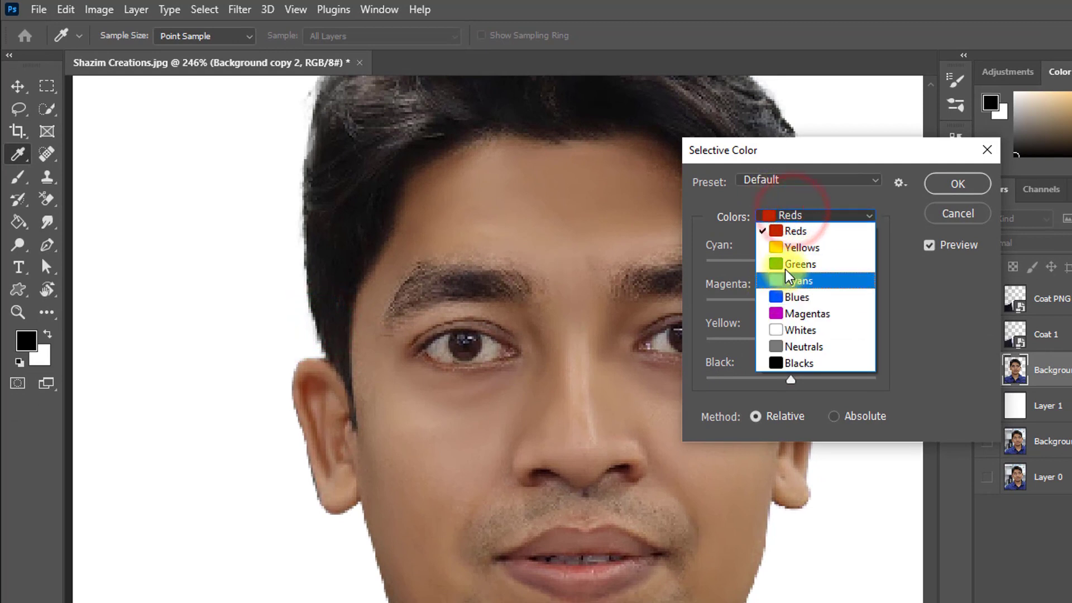
click(795, 244)
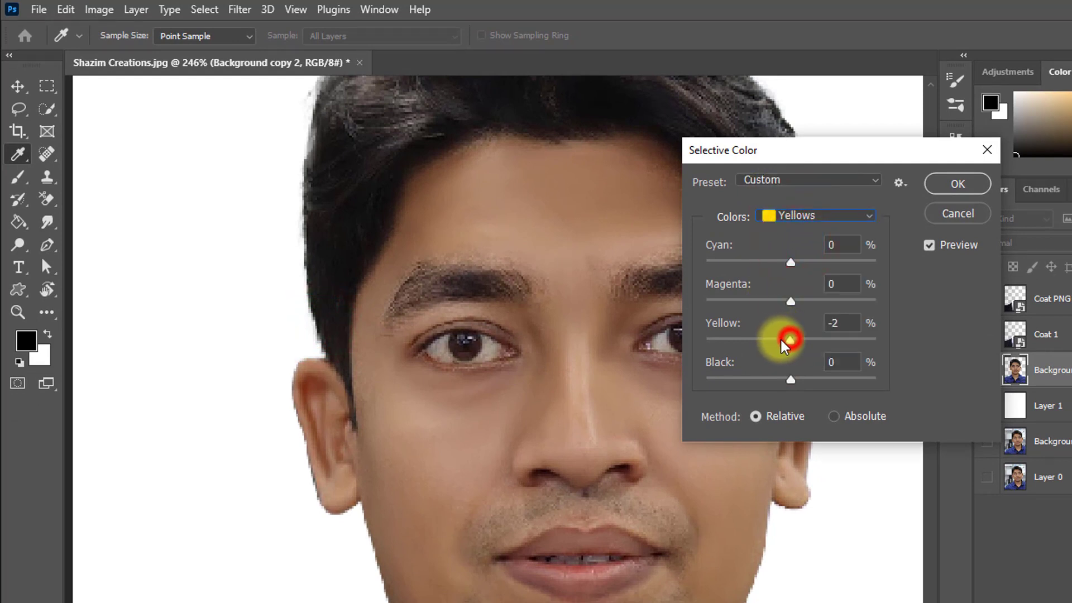
drag(758, 345, 785, 347)
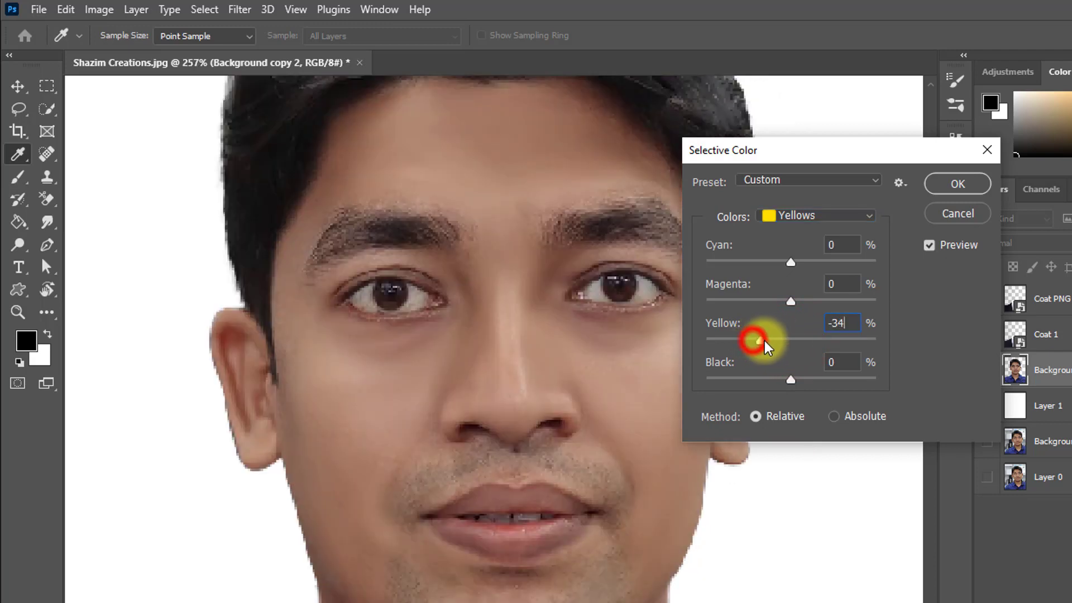
drag(754, 346, 752, 346)
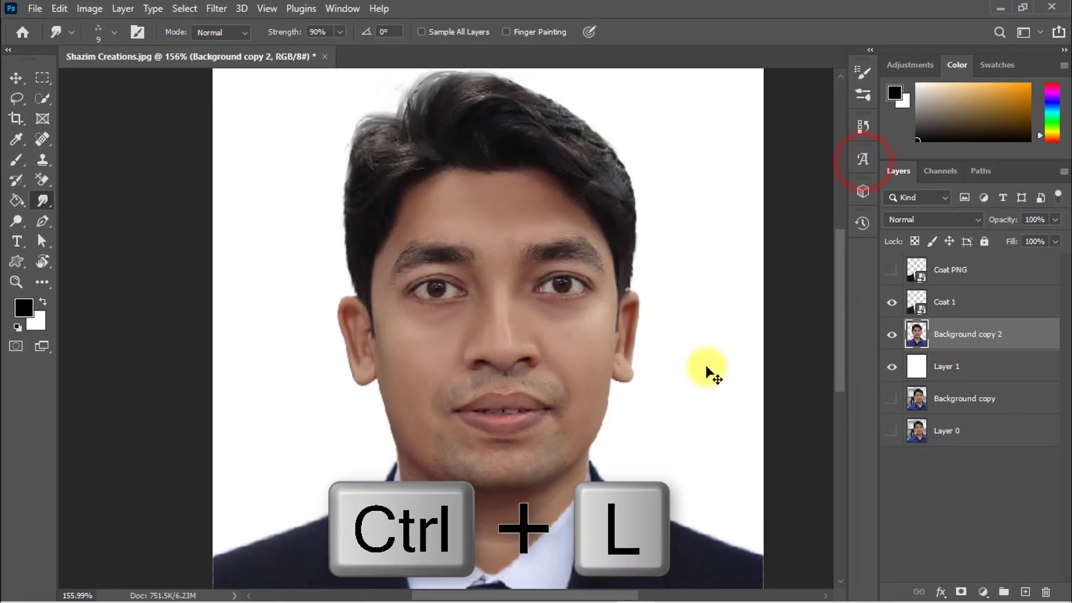
Step: Brighten Background copy 2 with a Levels adjustment, setting the RGB input levels to 13, 1.12 and 205
key(ctrl+l)
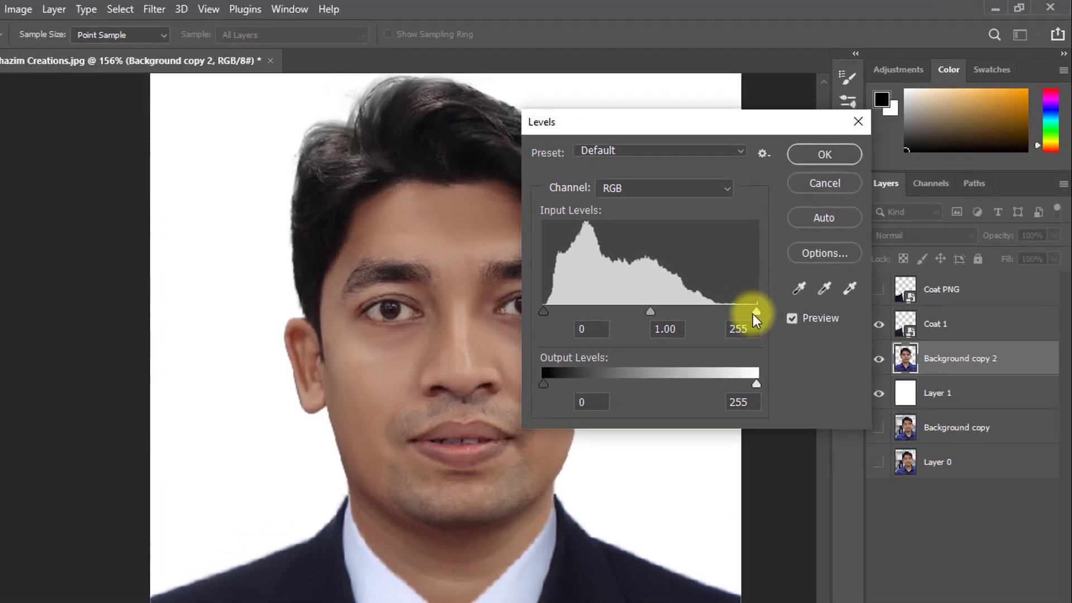
drag(778, 290, 760, 292)
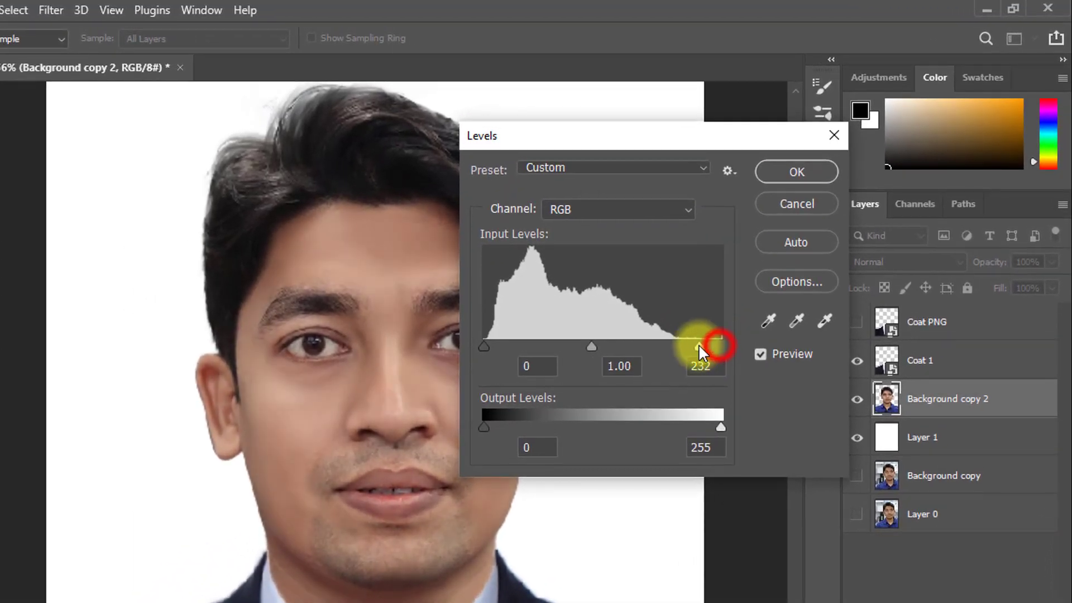
drag(701, 352, 699, 349)
drag(619, 138, 692, 147)
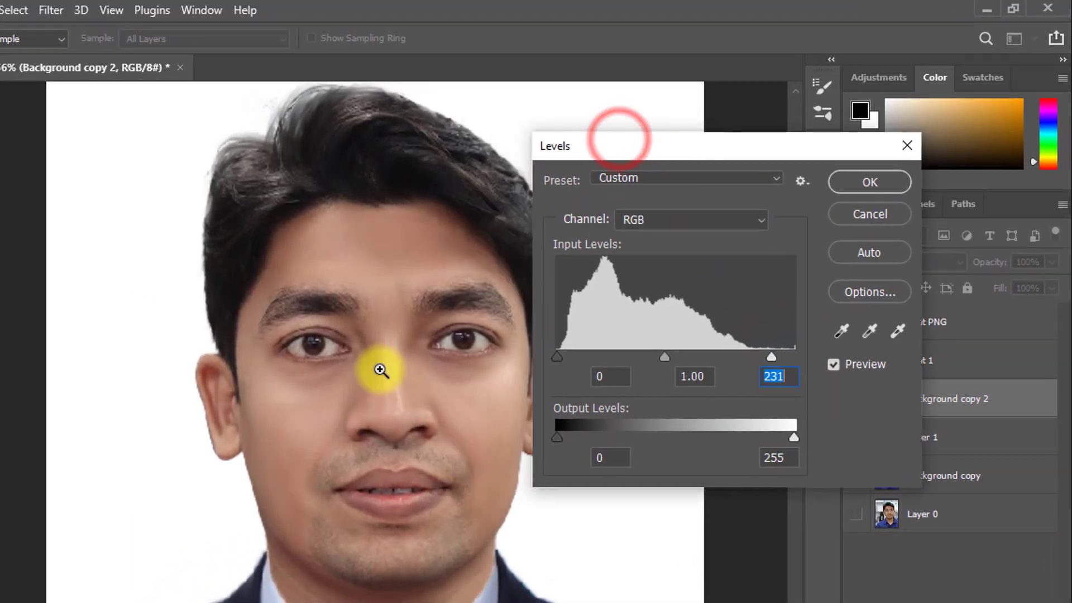
drag(392, 369, 423, 373)
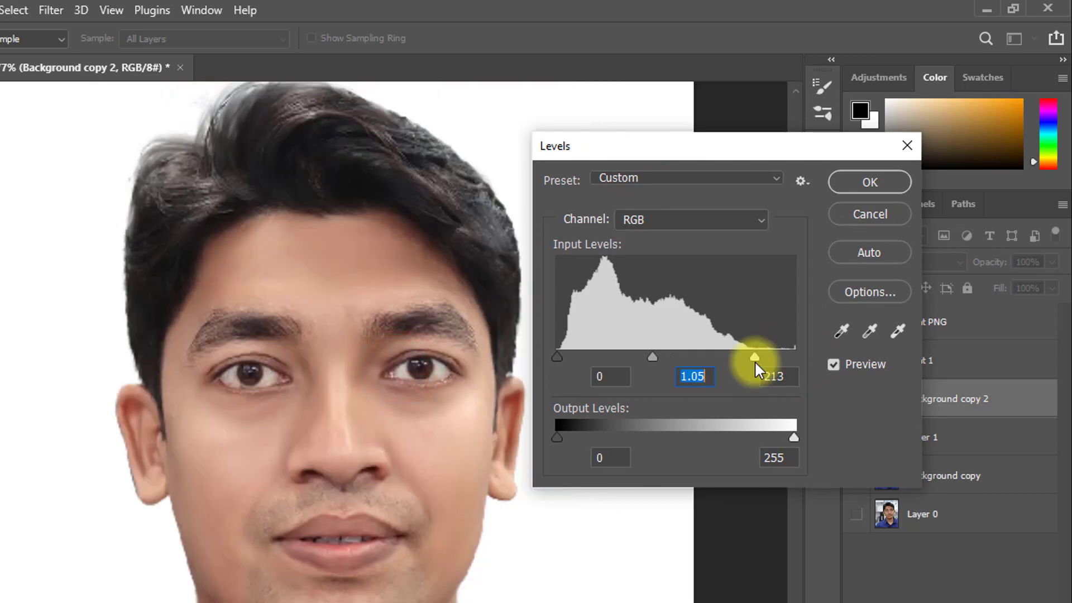
mouse_move(756, 361)
mouse_down()
mouse_move(771, 360)
mouse_move(758, 359)
mouse_up()
drag(558, 357, 569, 355)
mouse_move(662, 356)
mouse_down()
mouse_move(671, 356)
mouse_move(652, 356)
mouse_up()
drag(759, 356, 747, 353)
click(747, 353)
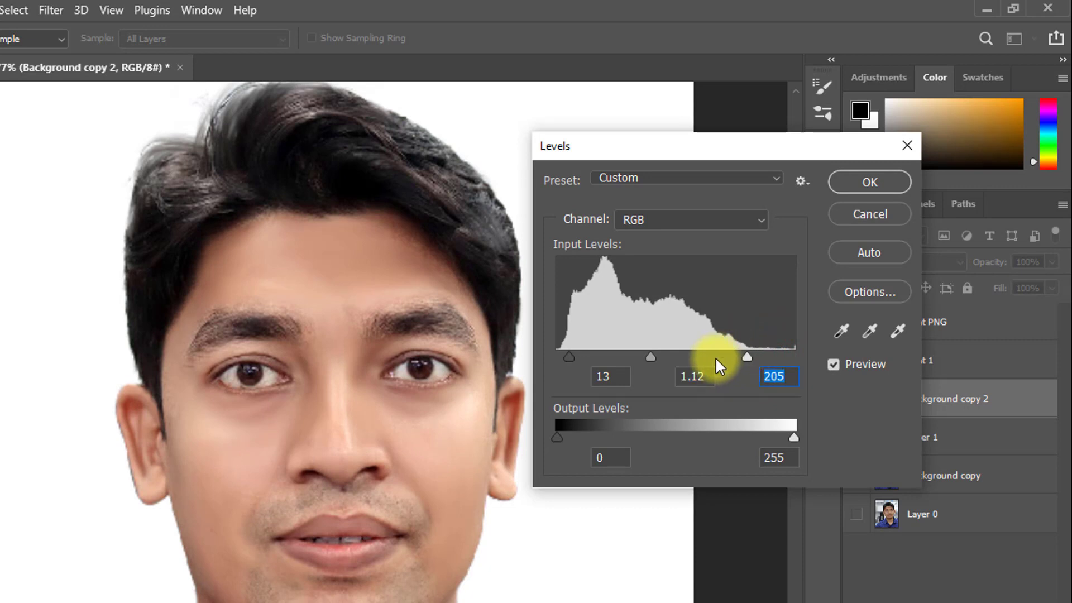
click(881, 174)
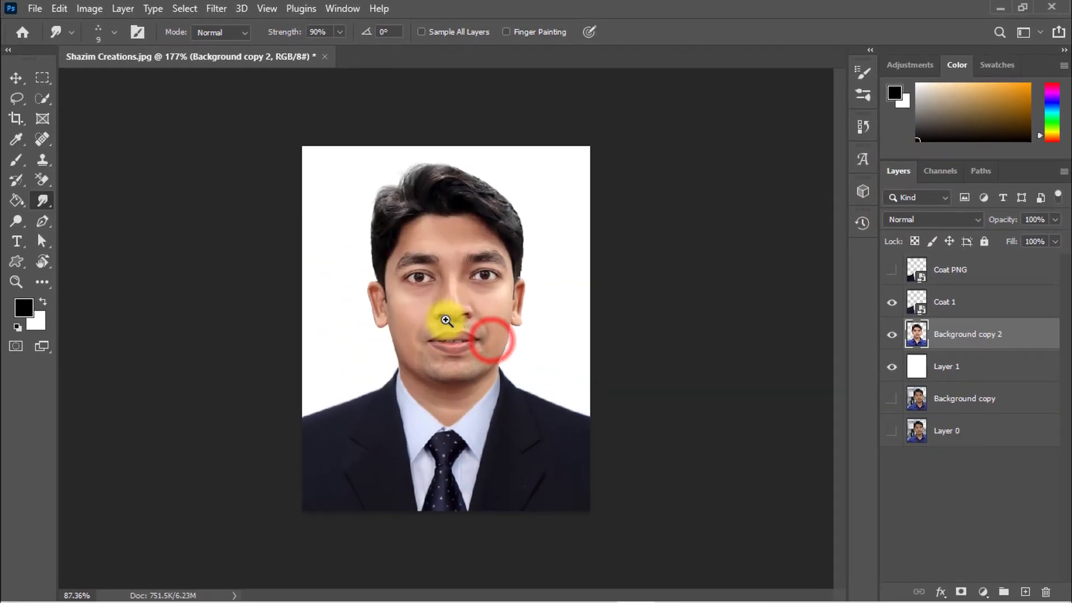
Step: Add a Curves adjustment layer above Background copy 2 and place a control point near the middle of the RGB curve
click(446, 320)
click(983, 593)
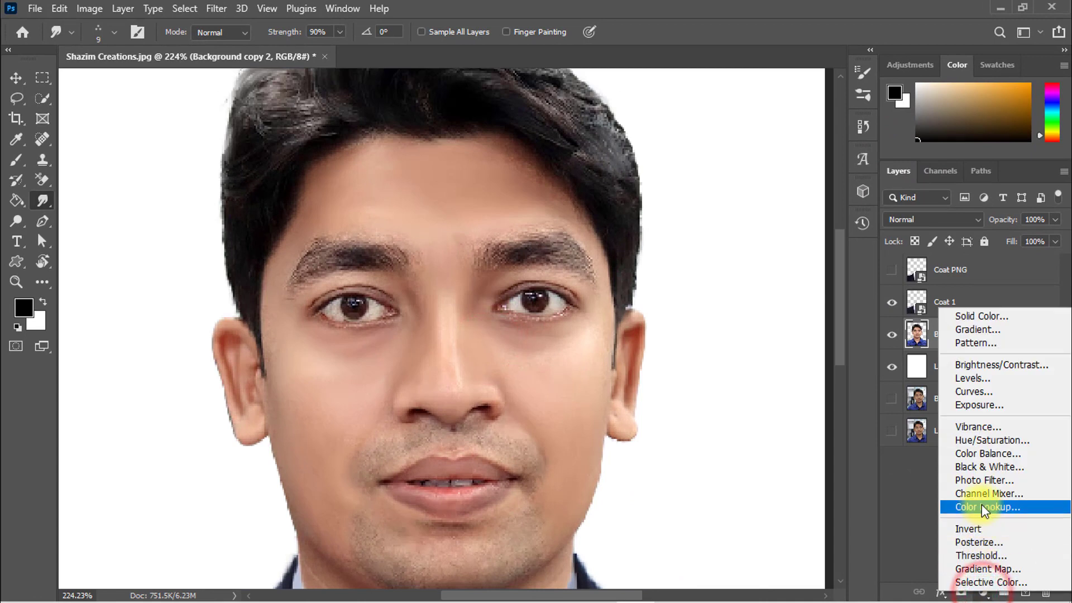
click(977, 391)
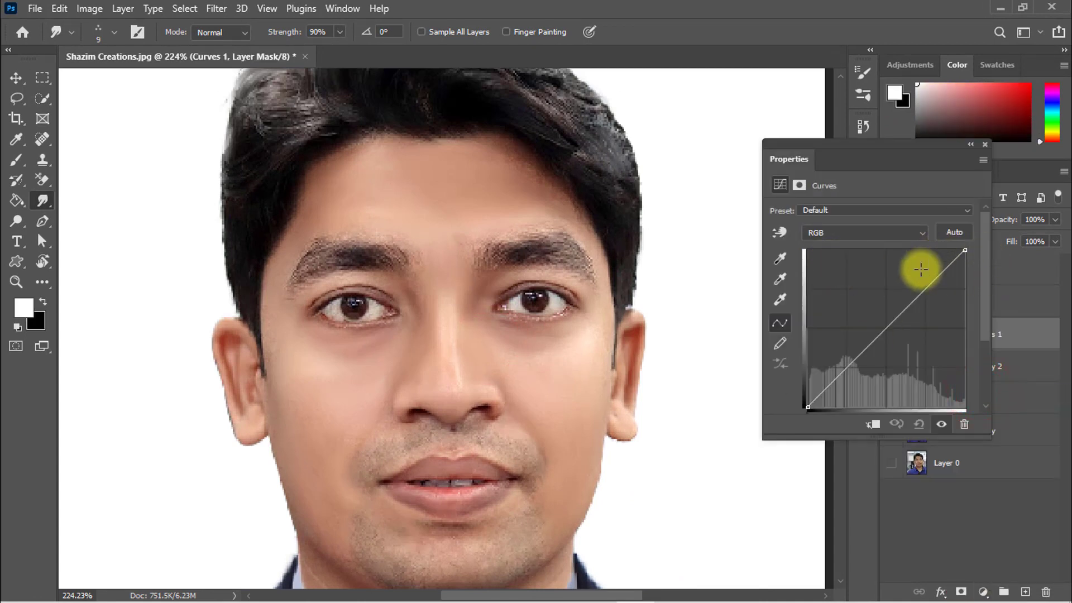
drag(965, 251, 963, 251)
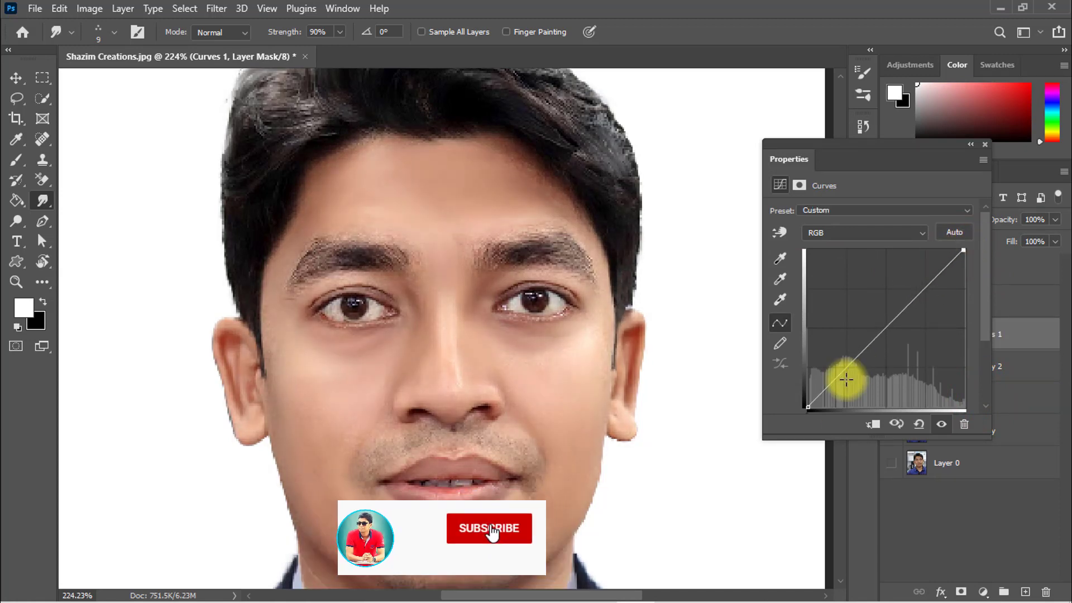
drag(803, 401, 800, 397)
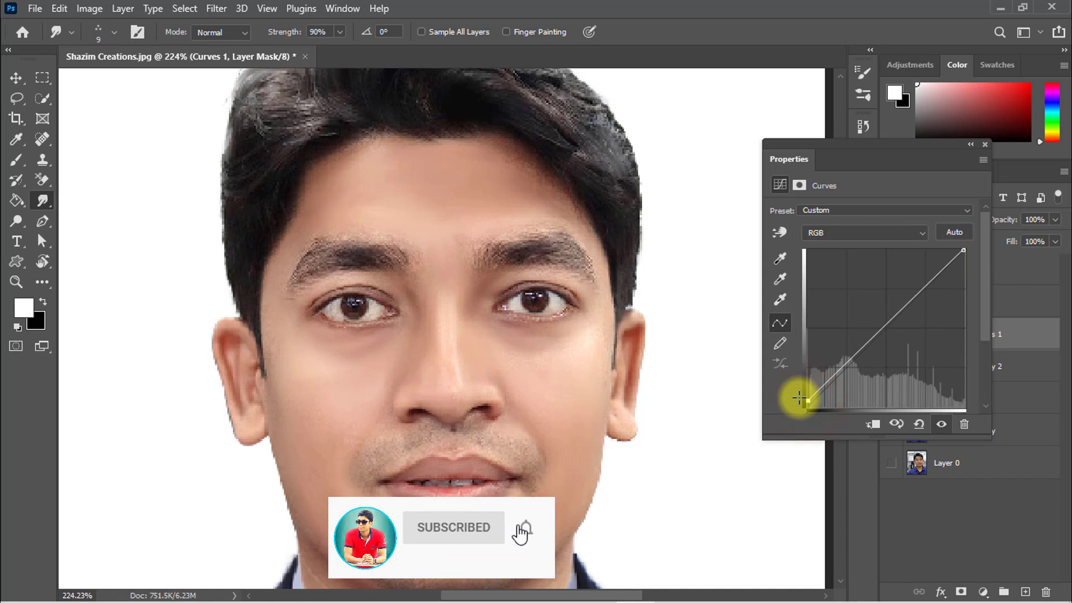
key(ctrl+z)
click(899, 317)
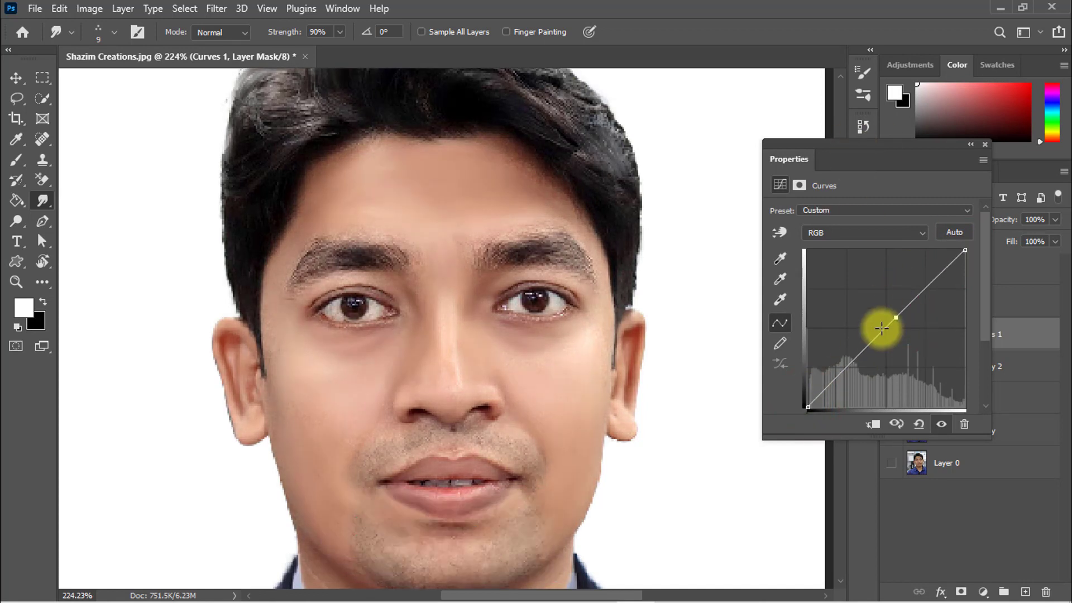
click(985, 146)
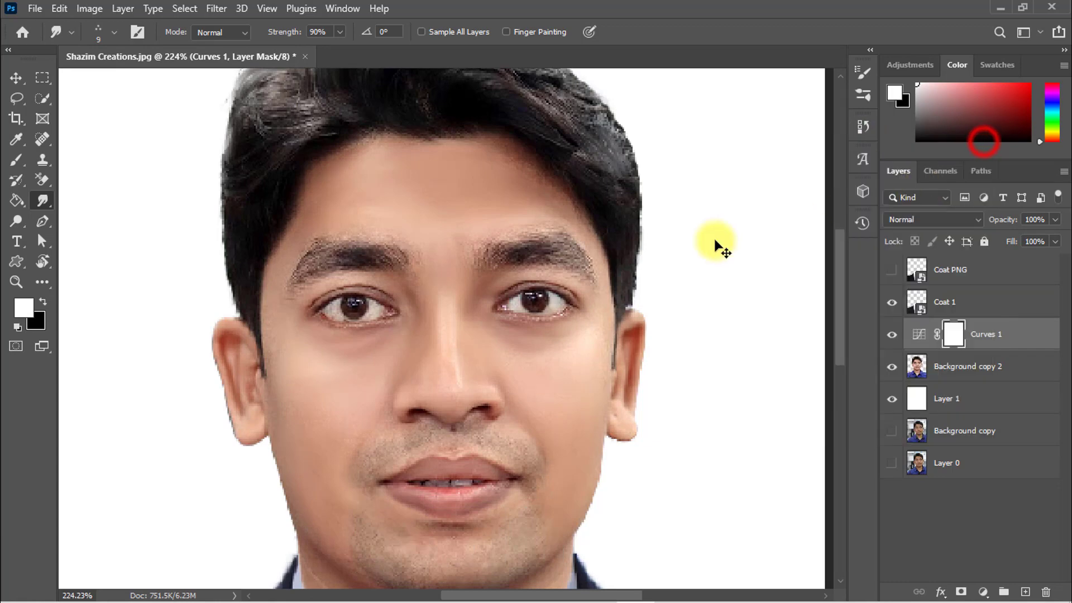
Step: Add two new empty layers directly above Background copy 2
key(ctrl+0)
drag(487, 236, 500, 217)
drag(471, 411, 451, 264)
drag(451, 264, 409, 271)
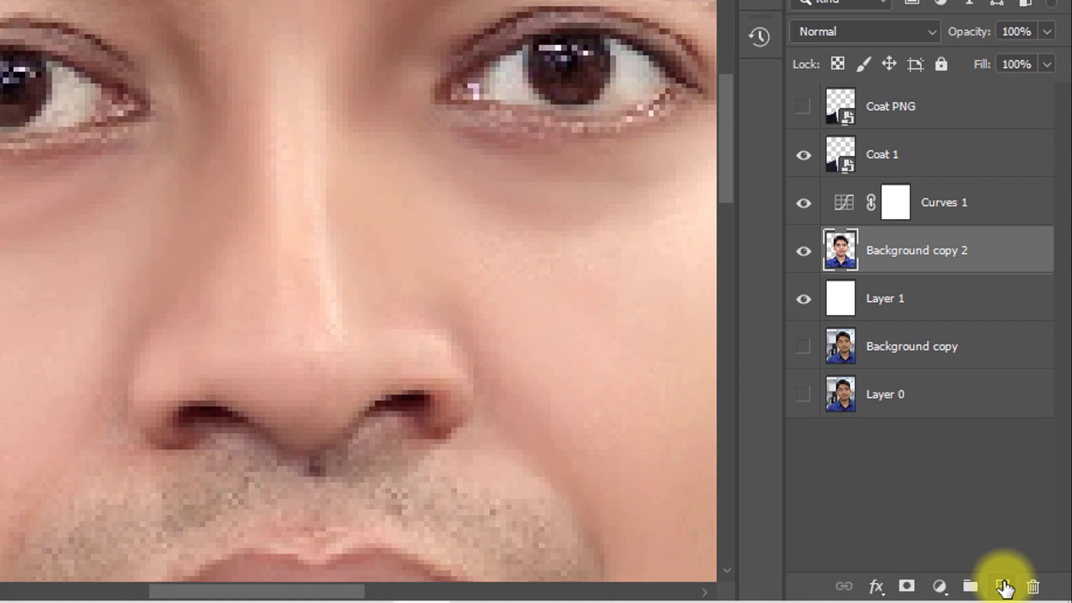
click(1003, 585)
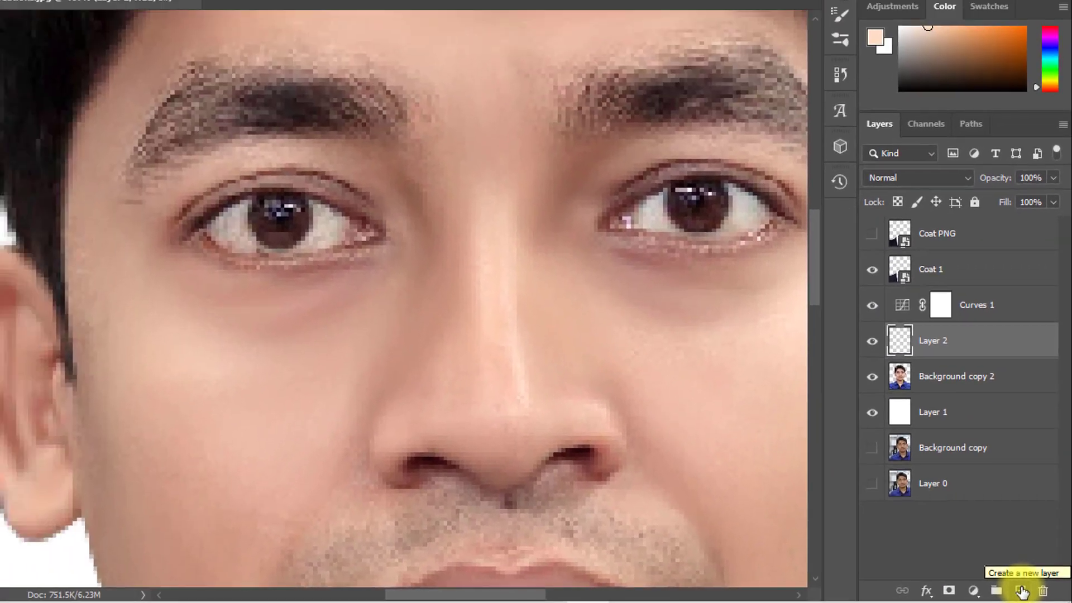
click(1003, 586)
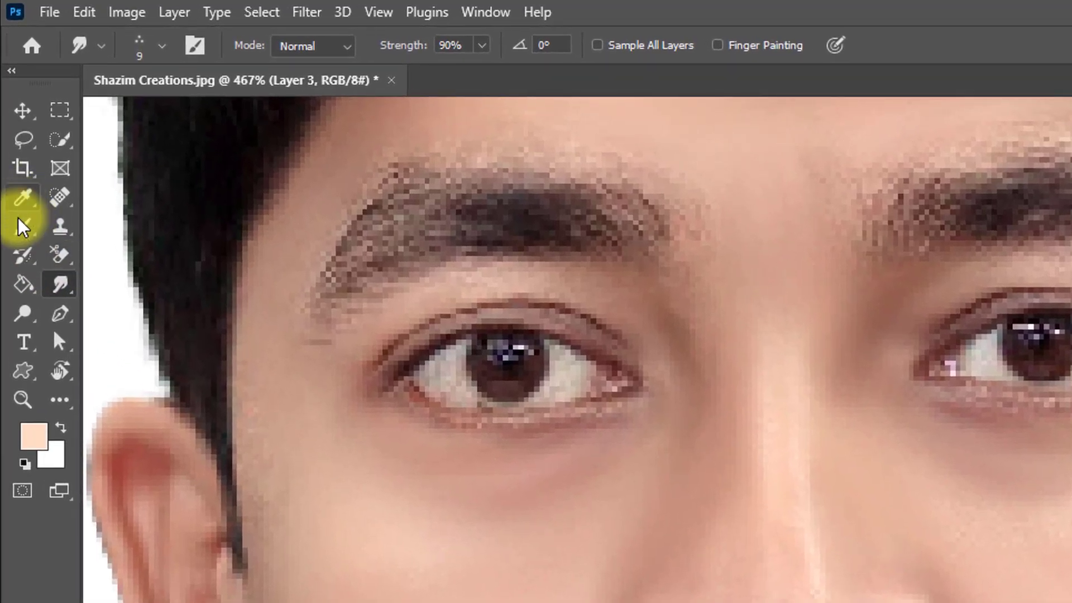
Step: Set up the Brush tool with 41% opacity, 44% flow and a 4 px size
click(20, 160)
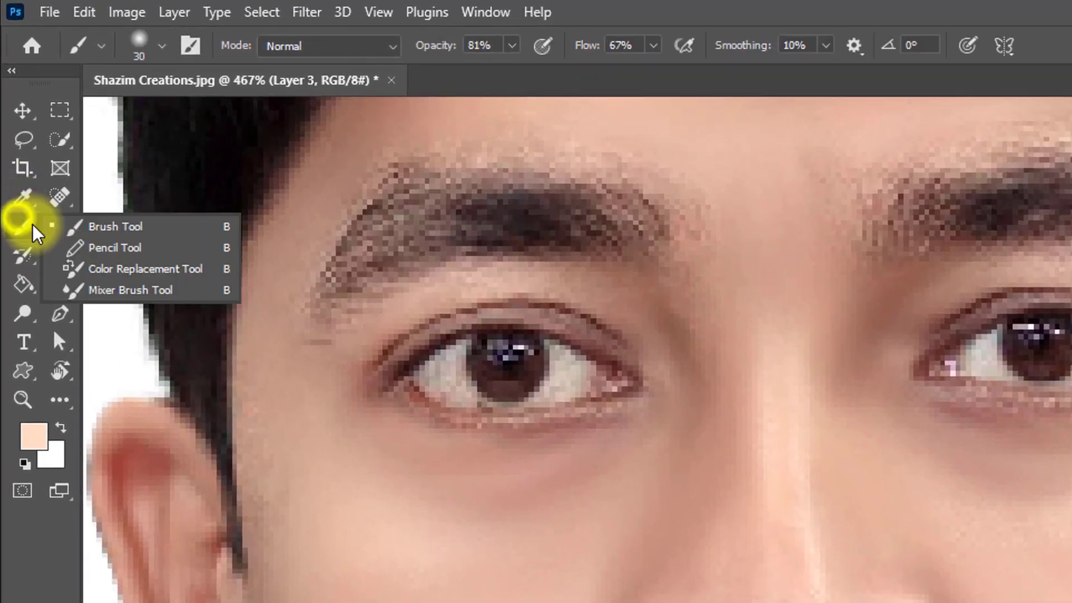
click(101, 225)
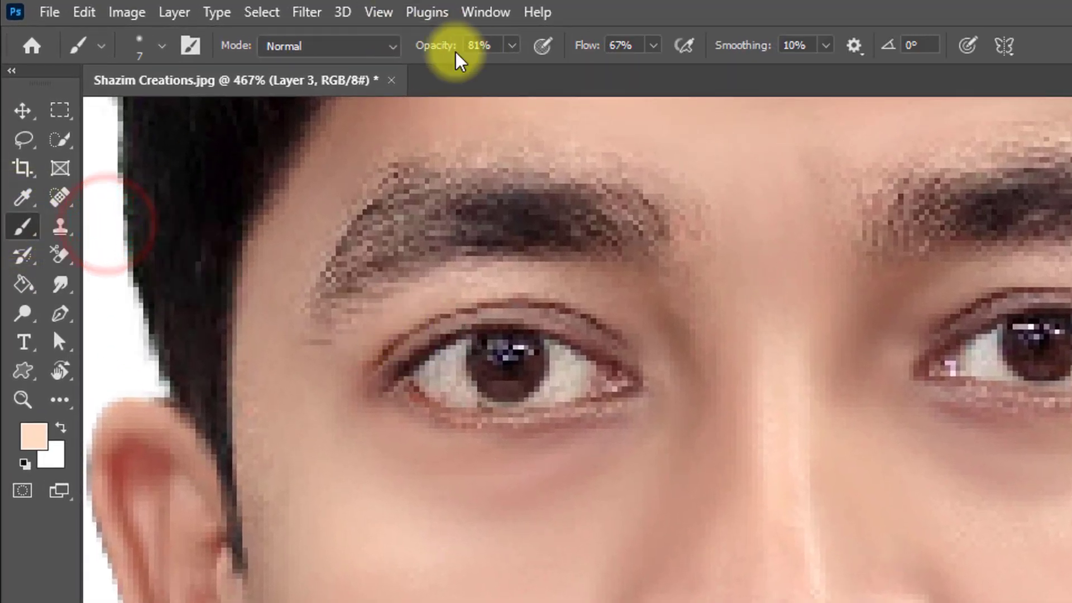
drag(441, 44, 388, 44)
drag(388, 44, 377, 44)
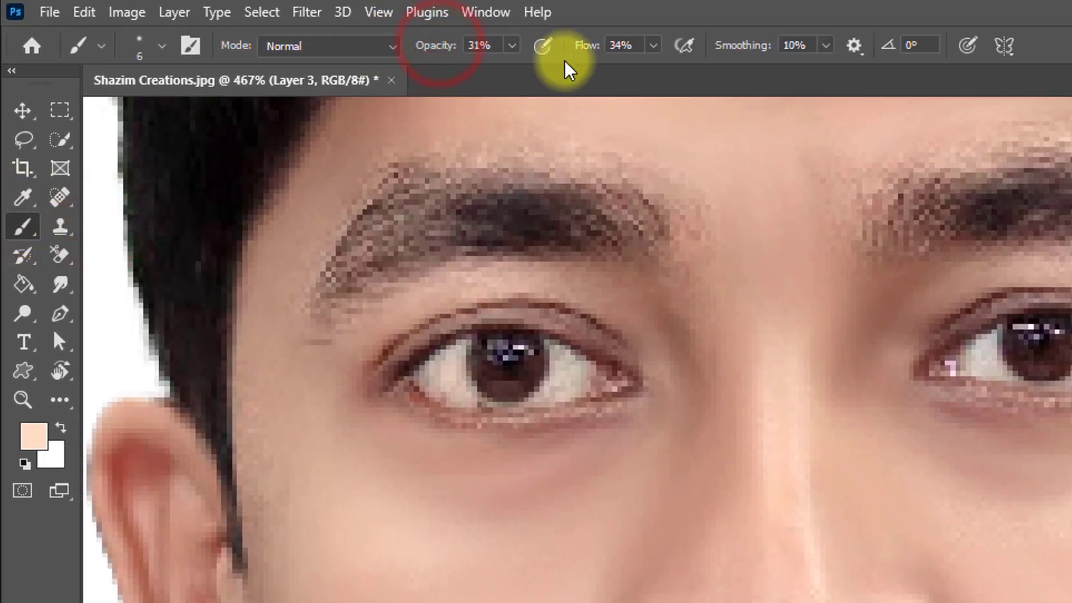
drag(593, 44, 602, 45)
drag(429, 49, 441, 48)
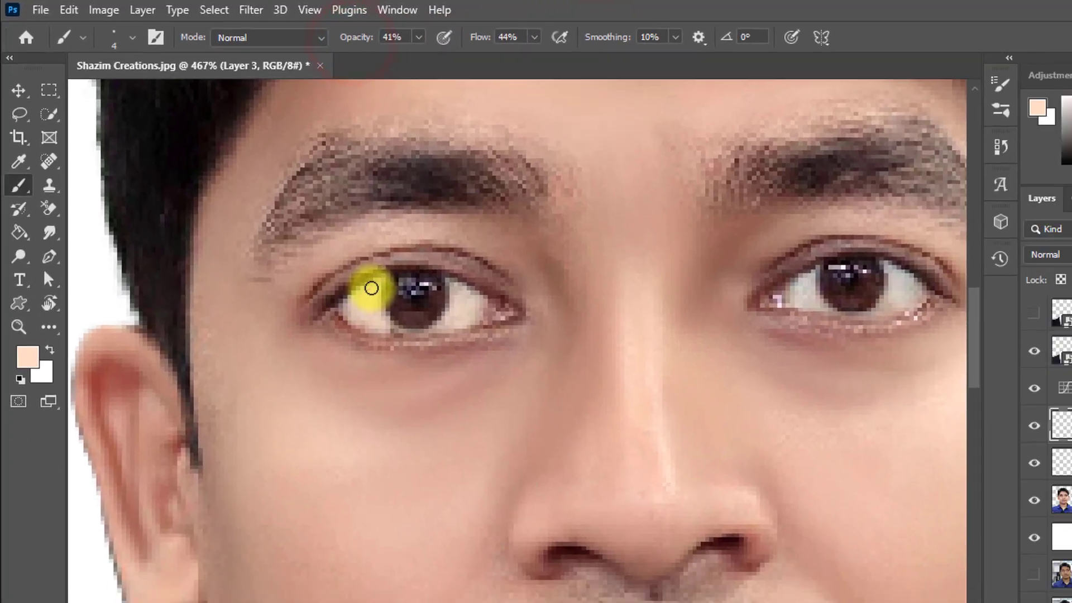
Step: Paint over the whites of both eyes with light peach on Layer 3 and compare with the layer hidden and shown
drag(450, 287, 409, 296)
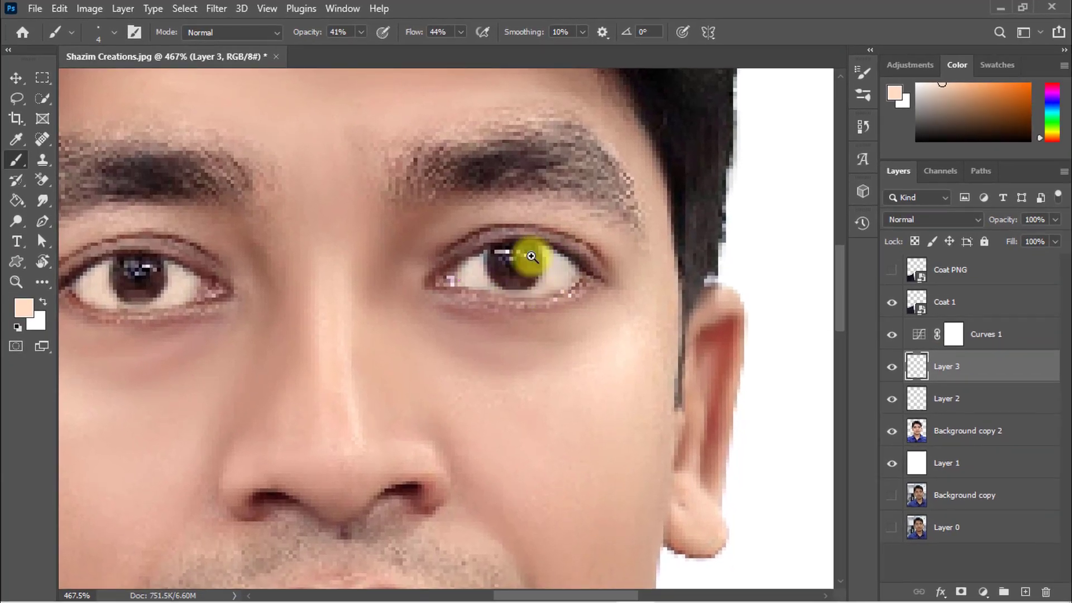
drag(549, 270, 499, 268)
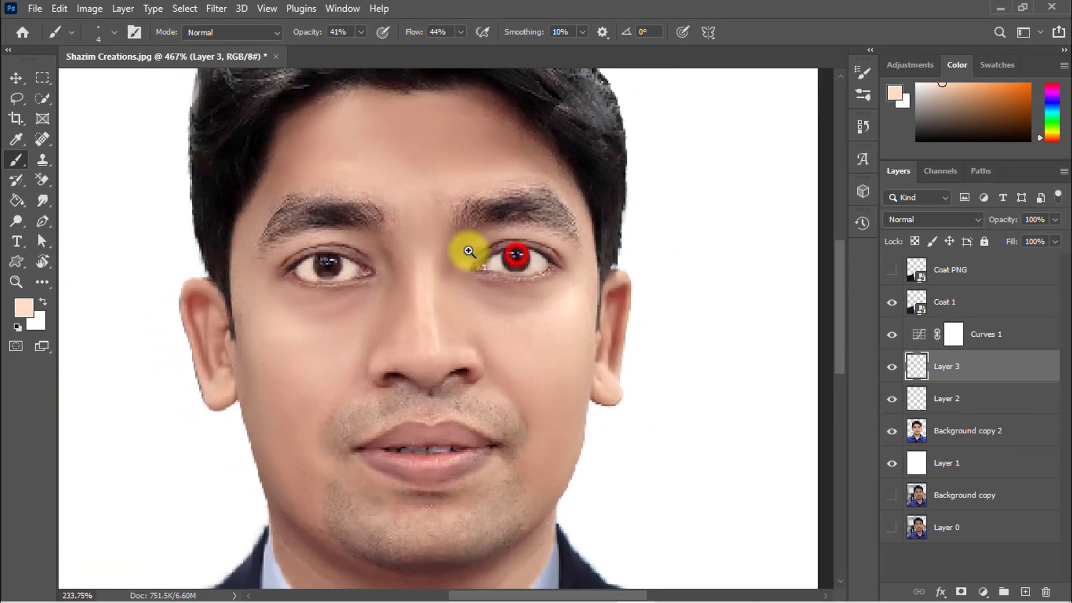
drag(311, 269, 314, 282)
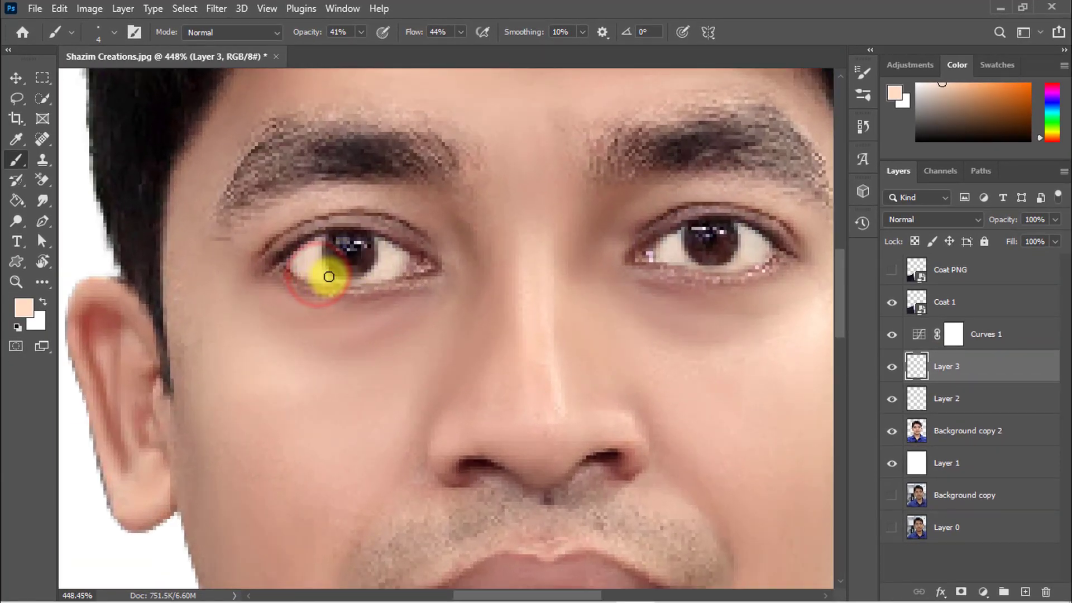
click(894, 368)
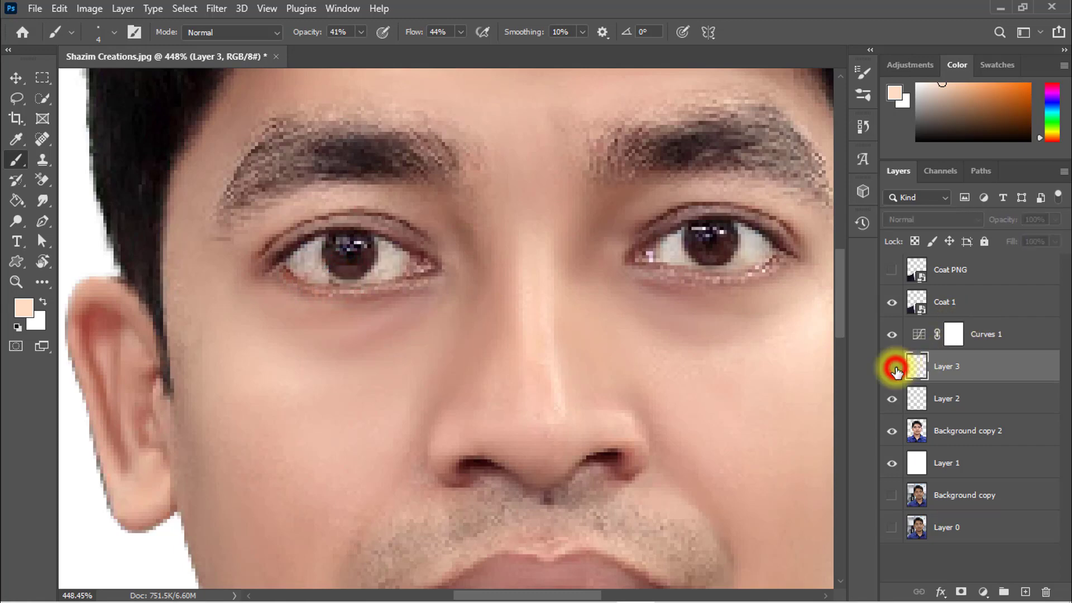
click(894, 368)
click(895, 368)
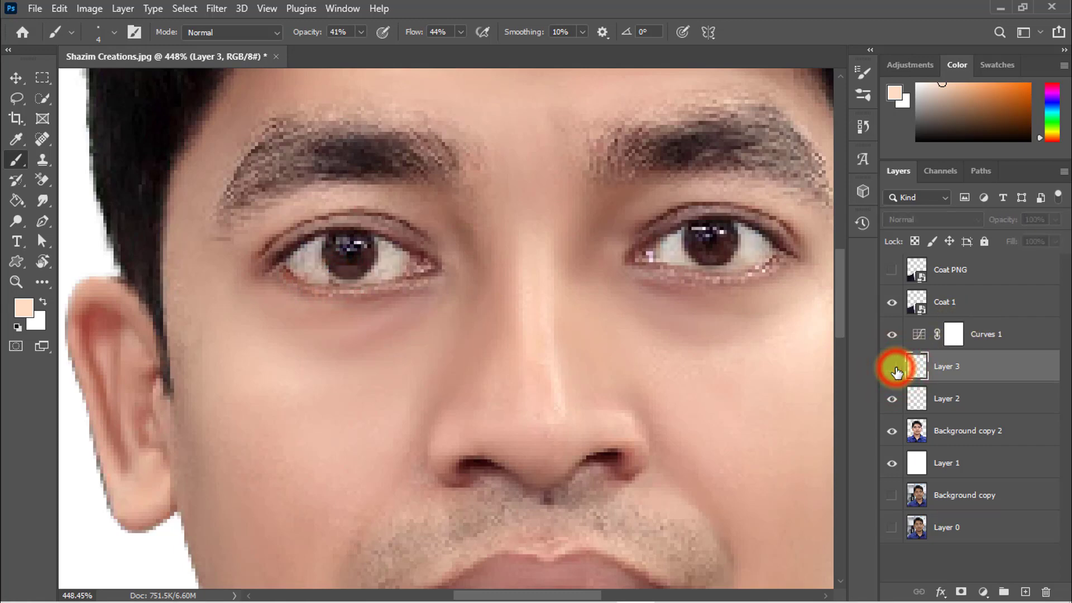
click(894, 368)
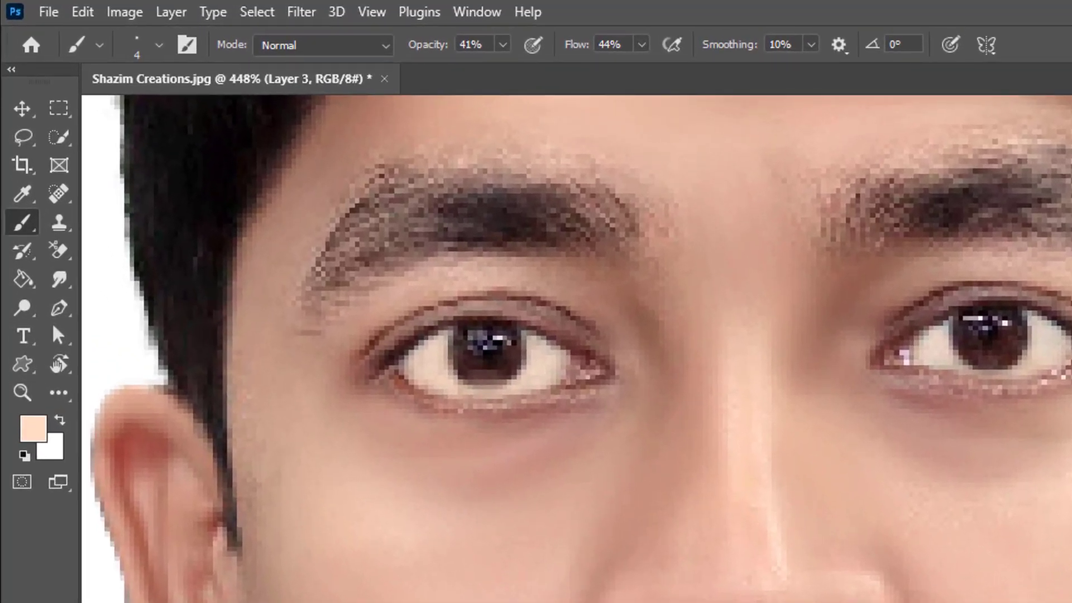
Step: Erase the excess paint over the irises and eyelid edges of both eyes on Layer 3 with a 5 px Eraser
right_click(58, 250)
click(177, 244)
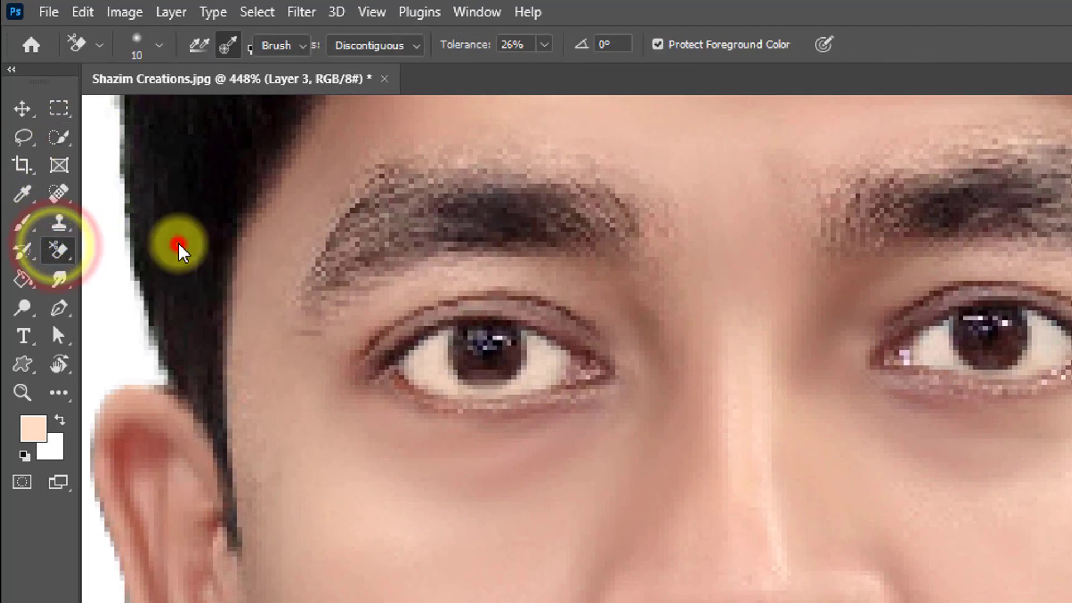
key(bracketleft)
key(bracketleft)
key(bracketleft)
key(bracketleft)
key(bracketleft)
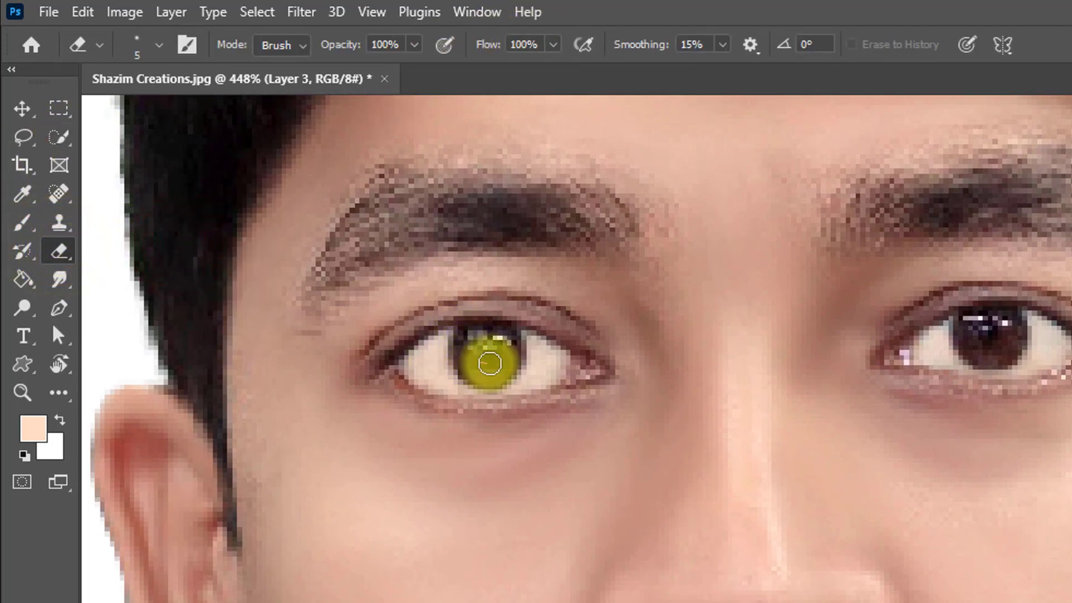
mouse_move(489, 363)
mouse_down()
mouse_move(509, 345)
mouse_move(505, 371)
mouse_move(482, 376)
mouse_move(461, 345)
mouse_up()
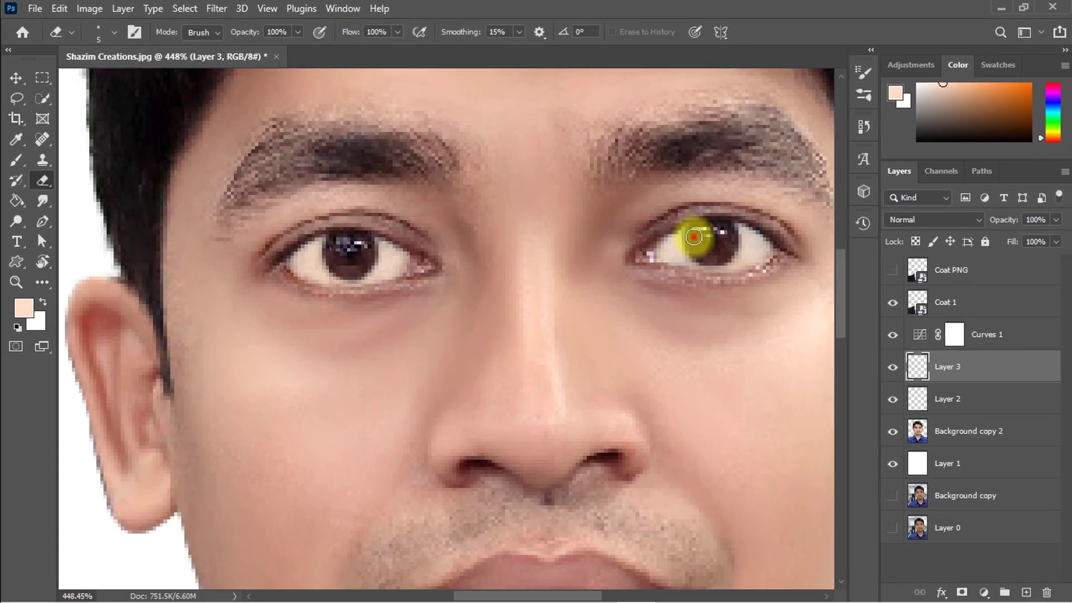
drag(966, 330, 991, 359)
drag(711, 257, 786, 249)
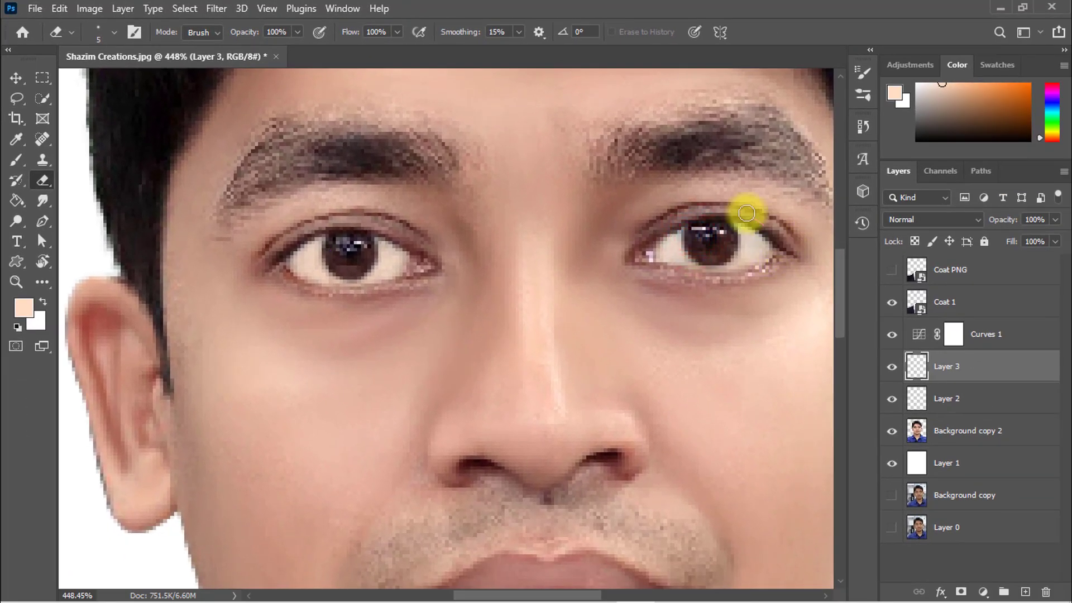
drag(272, 266, 343, 300)
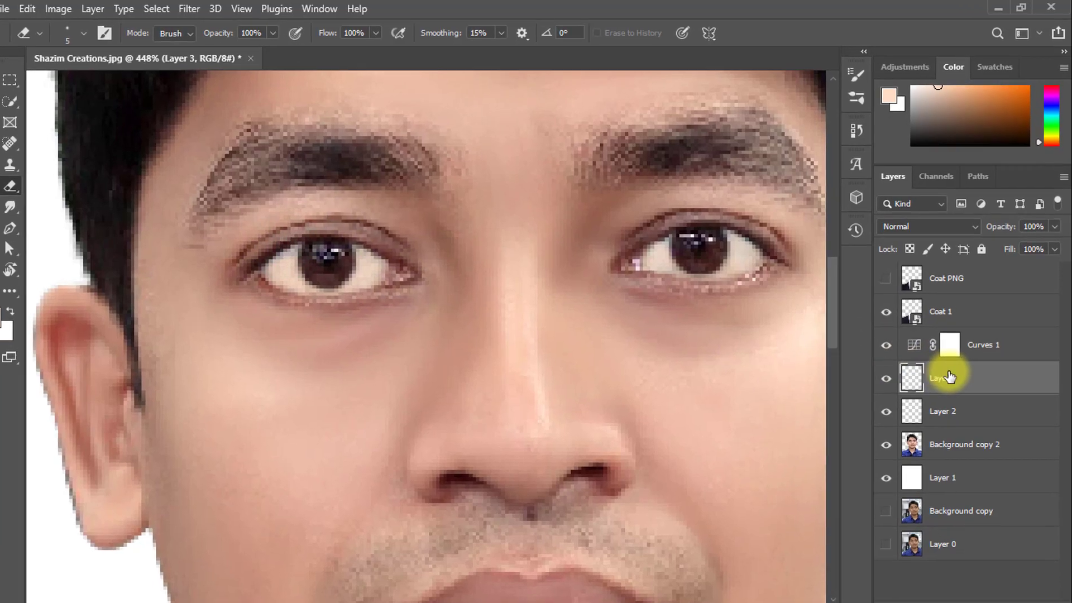
Step: Rename Layer 3 to "white" and reduce its opacity to 52%, comparing the eyes with the layer hidden and shown
click(943, 366)
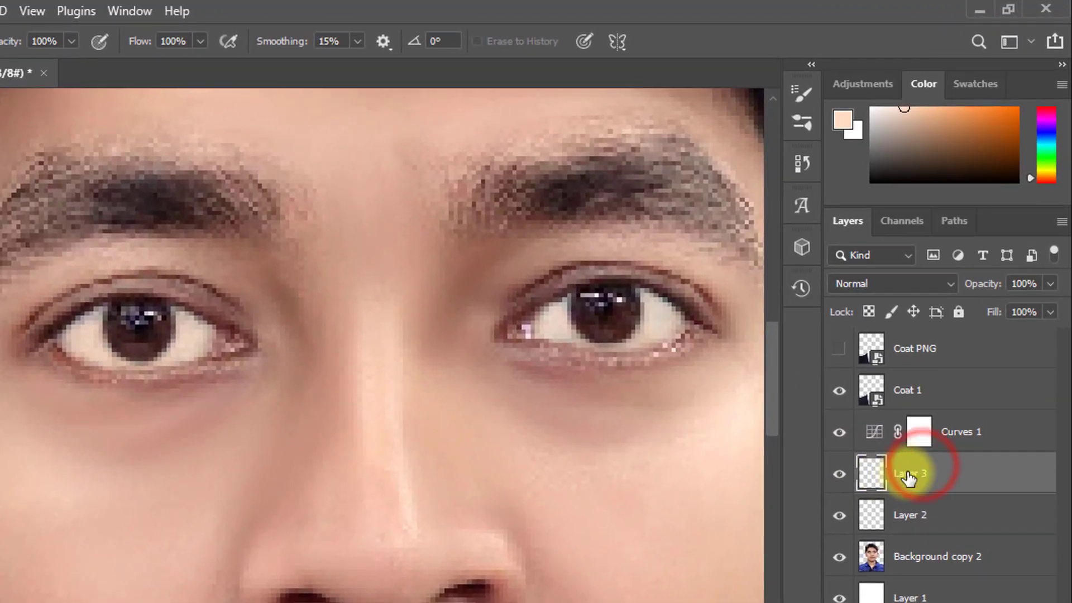
click(840, 473)
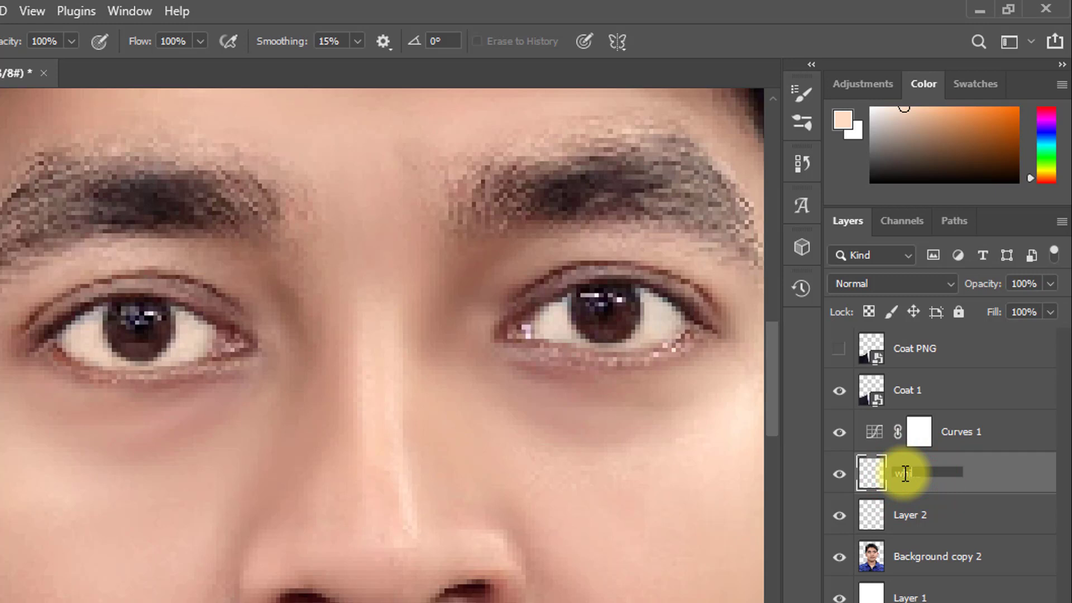
click(1006, 485)
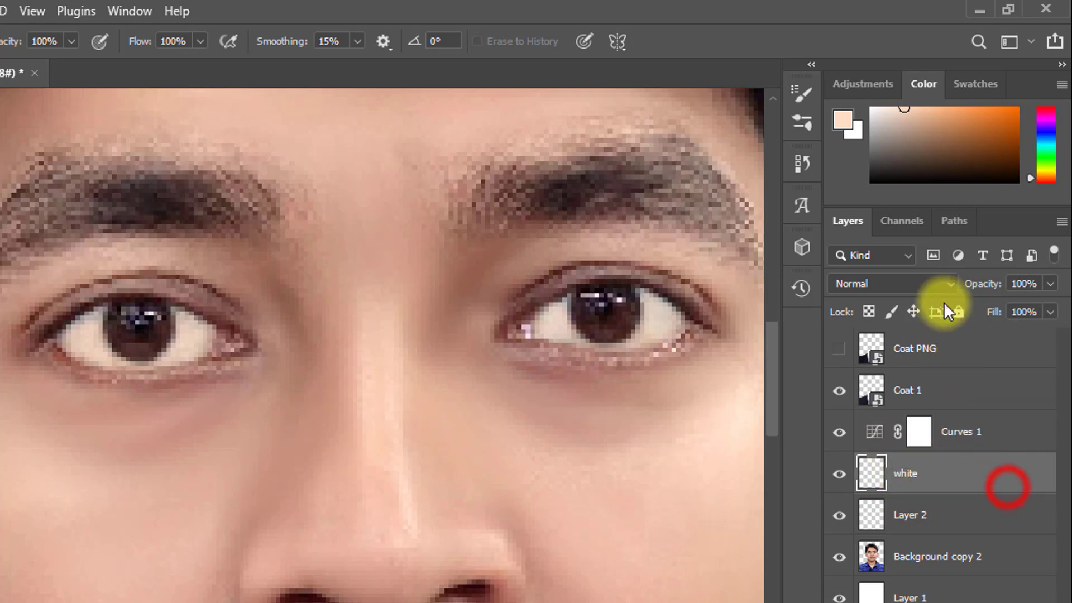
drag(986, 283, 956, 288)
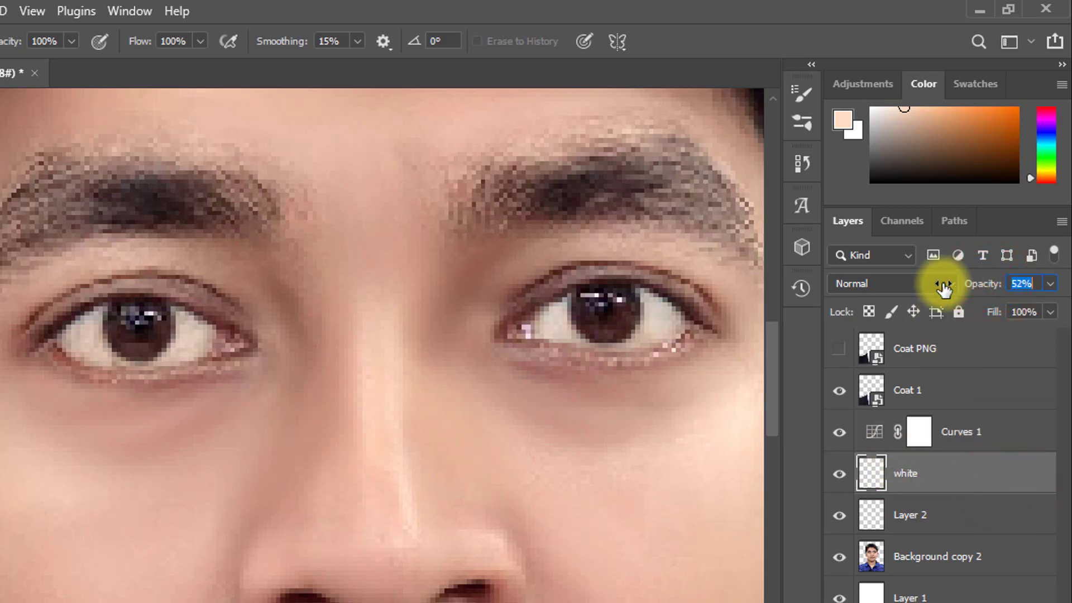
click(840, 475)
click(840, 474)
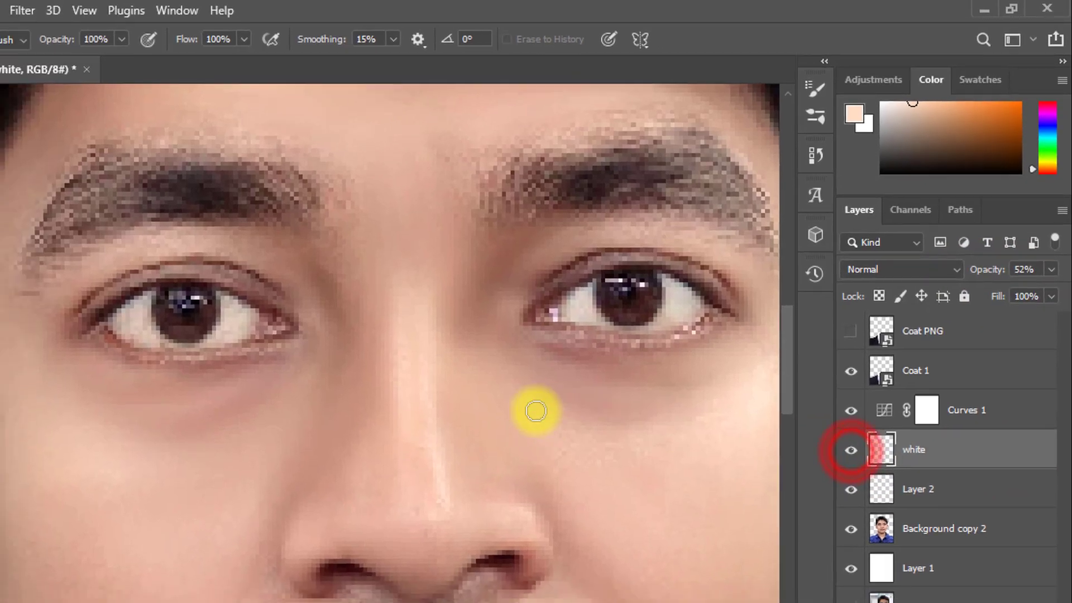
Step: Add a new empty layer above Coat PNG, then stamp the visible layers into it and undo the stamp
drag(457, 402, 287, 405)
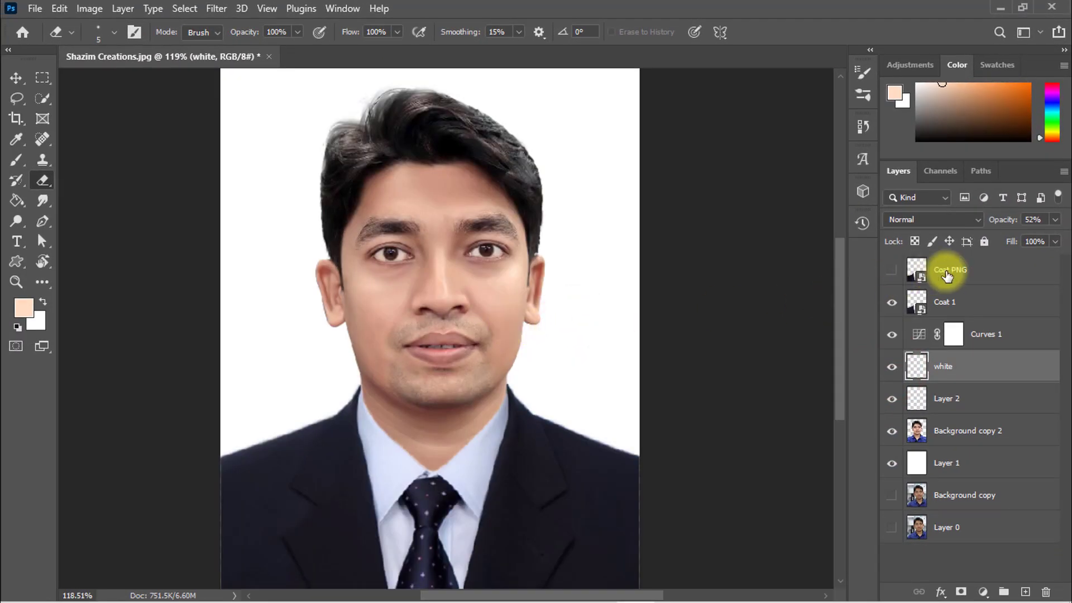
click(979, 270)
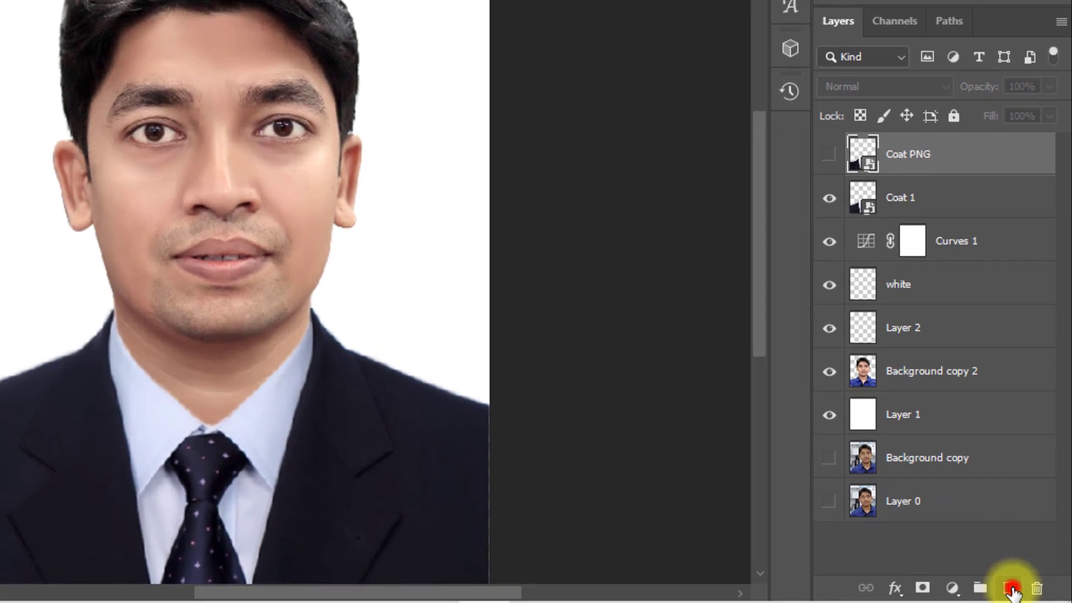
click(1009, 588)
key(ctrl+alt+shift+e)
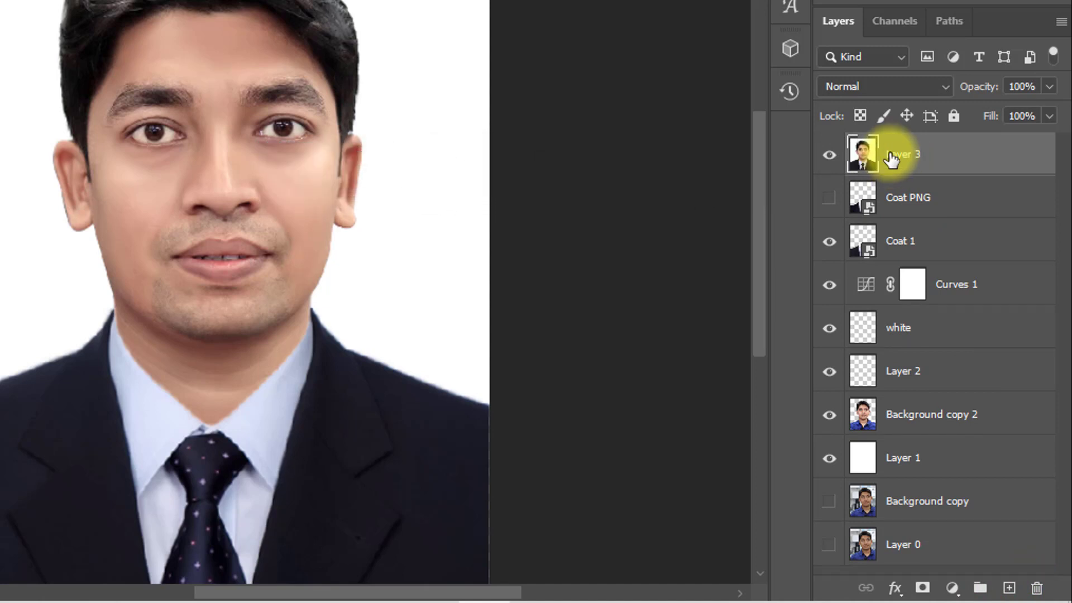
key(ctrl+z)
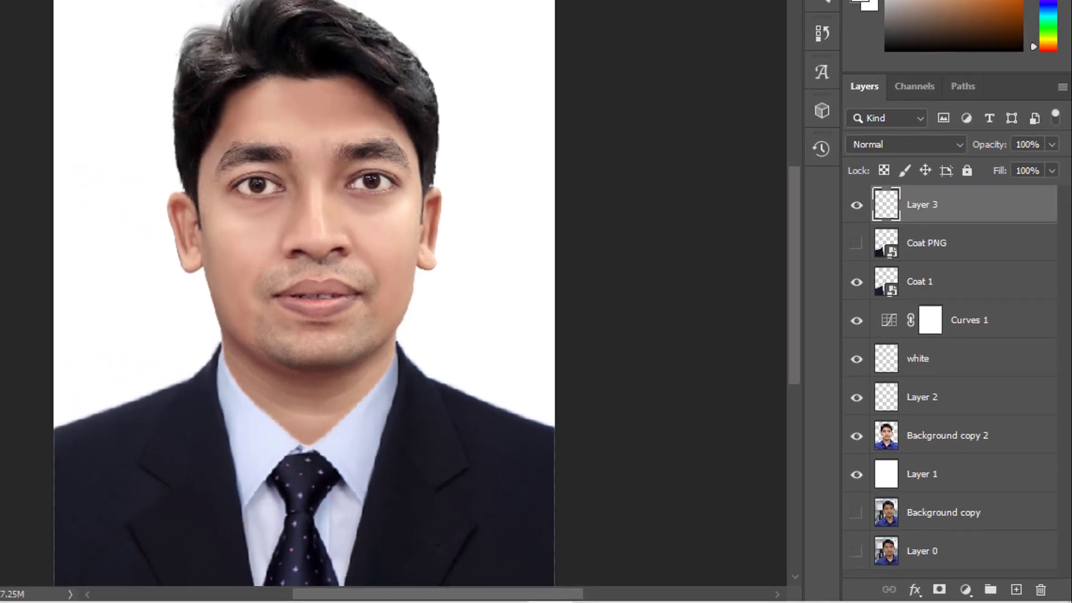
Step: Apply the merged image to the empty Layer 3 with Multiply blending at 100% opacity
click(90, 9)
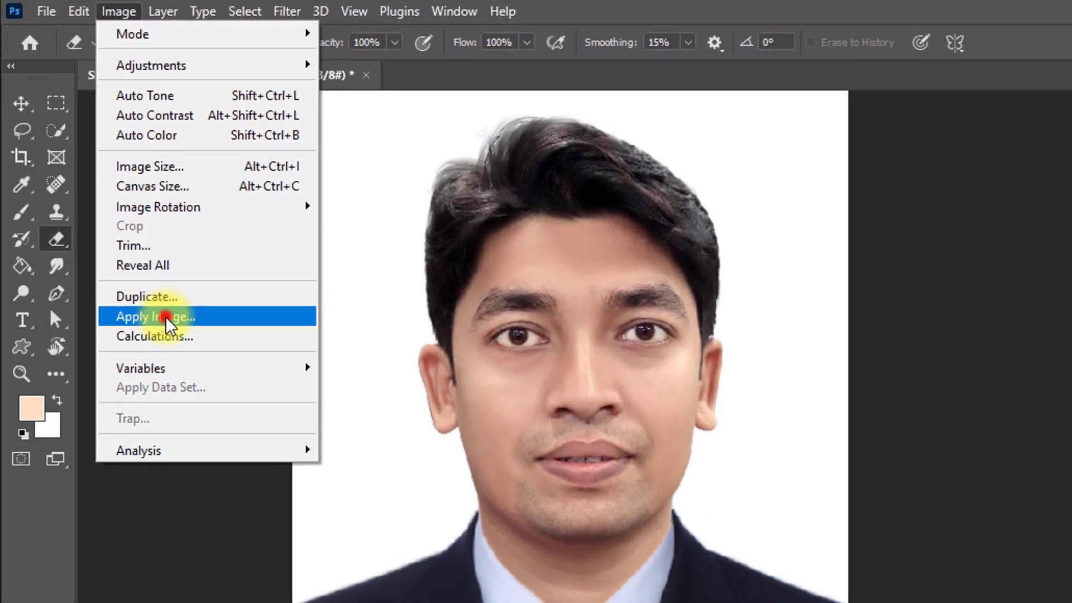
click(185, 354)
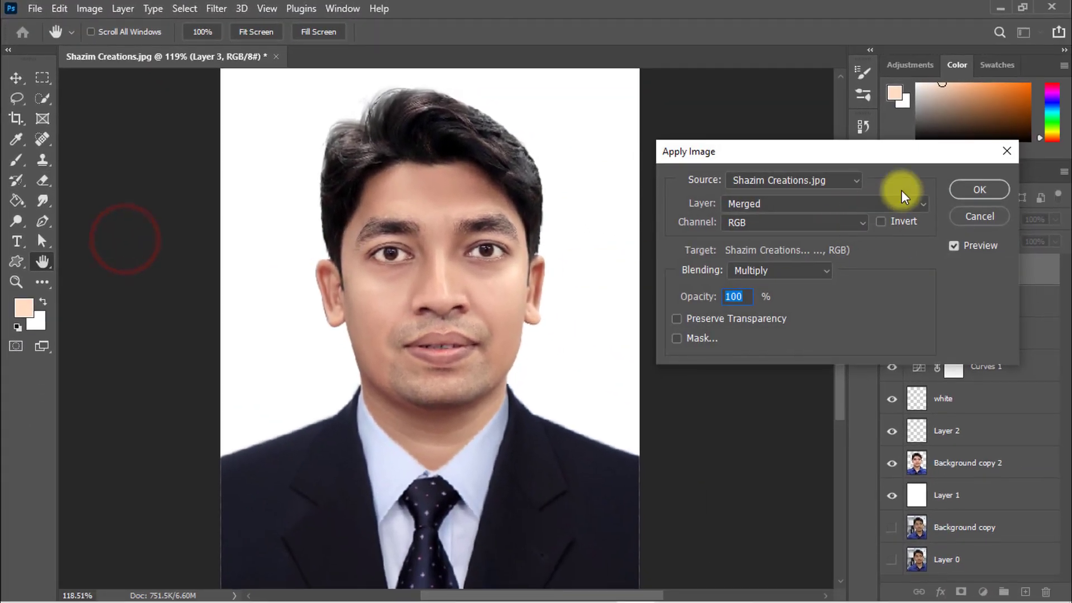
click(981, 196)
mouse_move(371, 183)
mouse_down()
mouse_move(406, 187)
mouse_move(386, 206)
mouse_up()
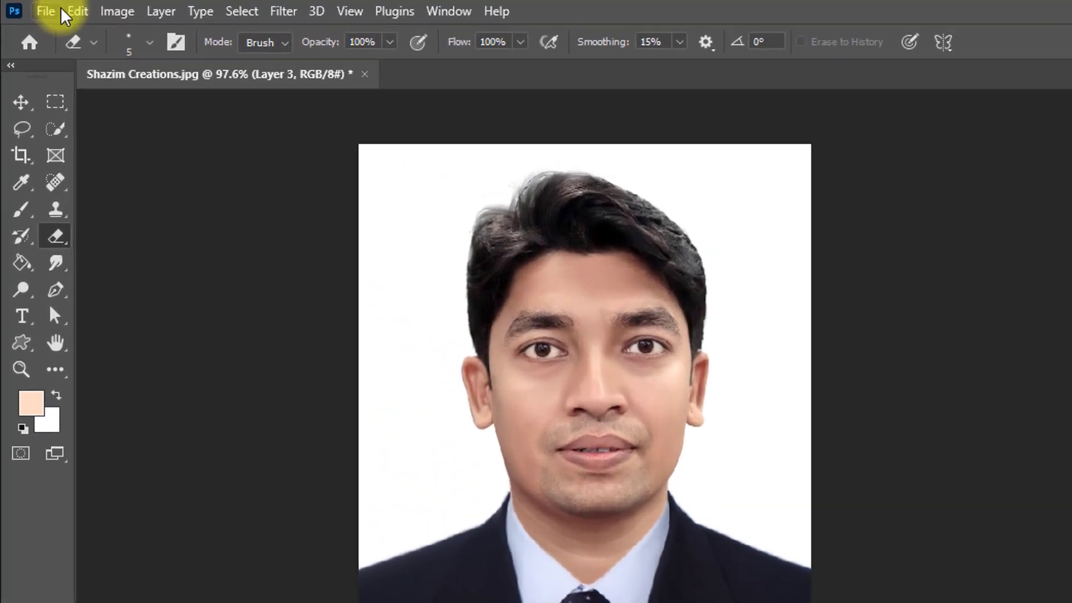
Step: Add a 2 px black stroke around the edge of Layer 3, located at the center, in Normal mode at 100% opacity
click(55, 8)
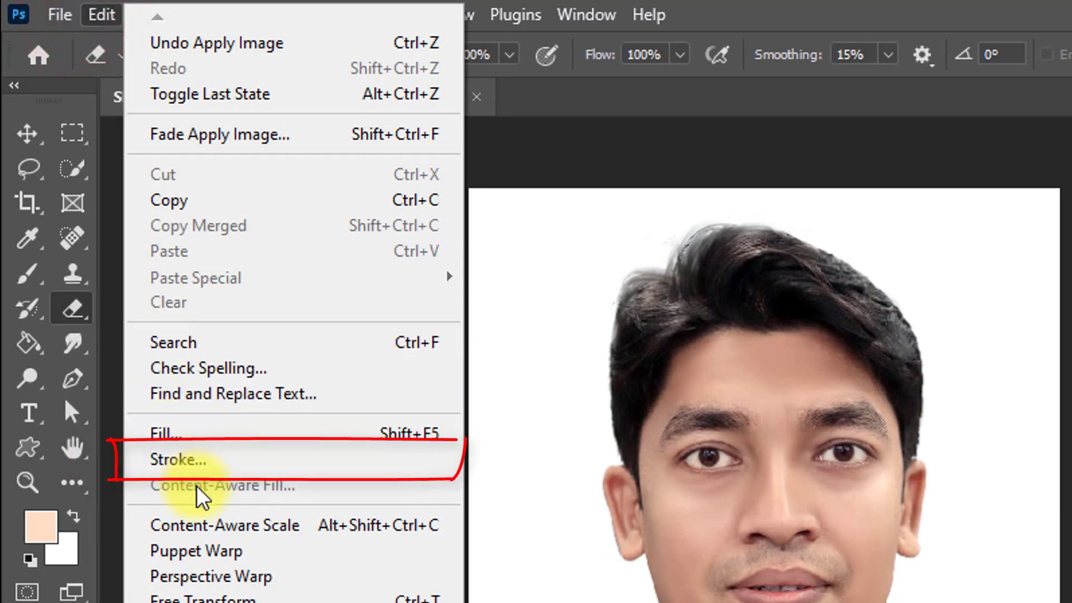
click(178, 459)
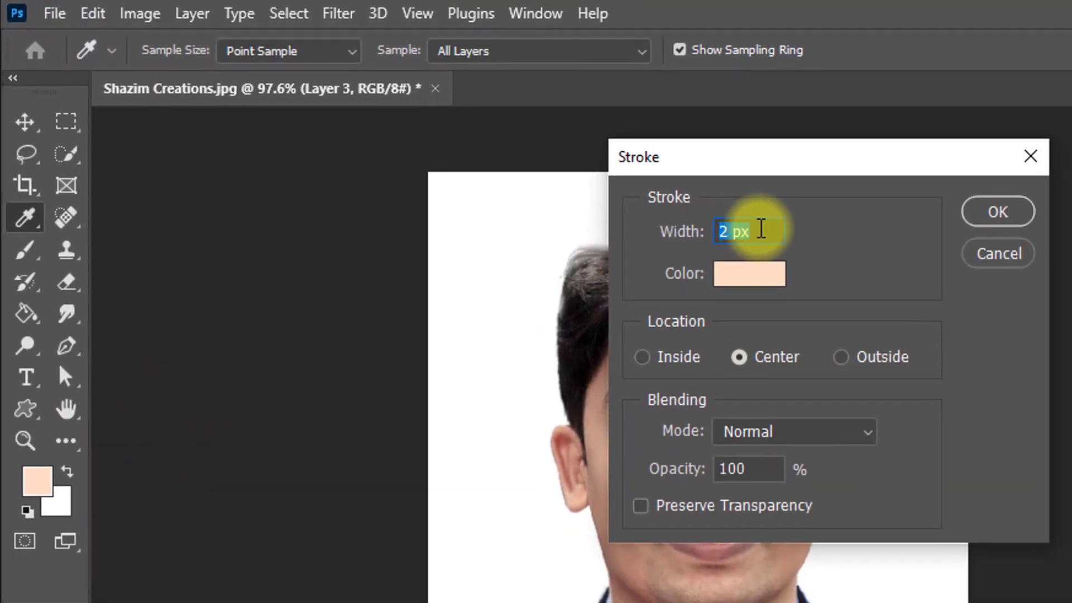
click(812, 251)
click(828, 303)
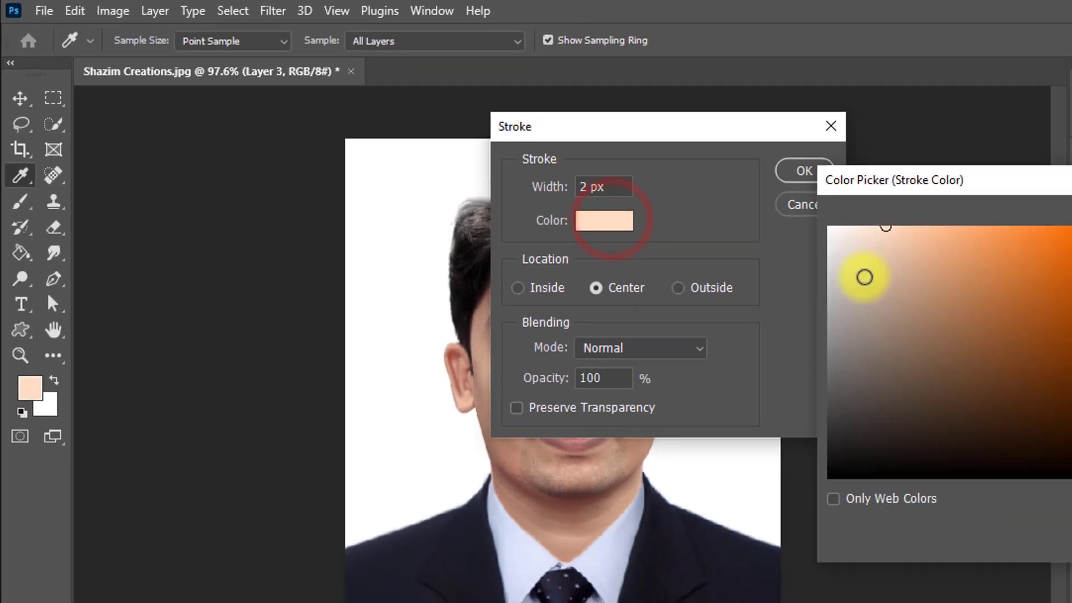
drag(1055, 380, 919, 602)
click(1012, 176)
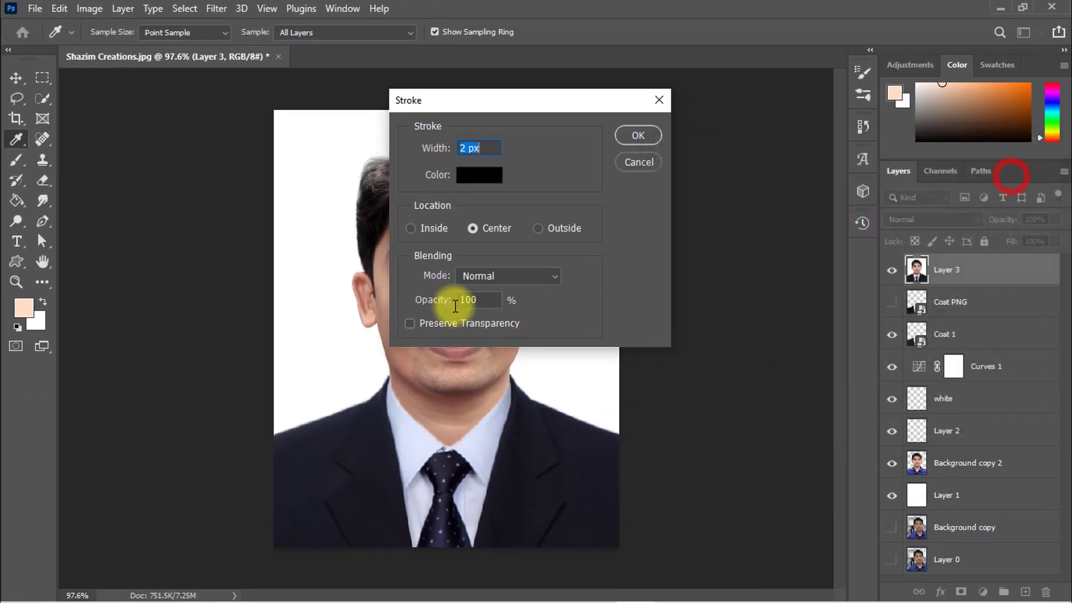
click(638, 139)
scroll(251, 268, up, 1)
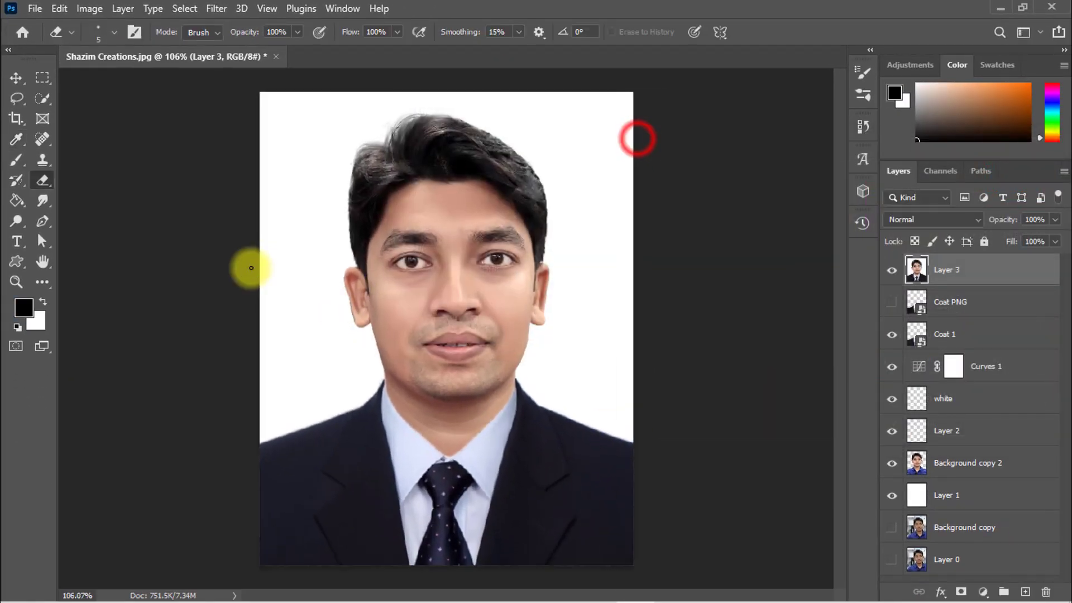
mouse_move(257, 247)
mouse_down()
mouse_move(376, 206)
mouse_move(238, 267)
mouse_move(298, 409)
mouse_up()
drag(261, 188, 262, 372)
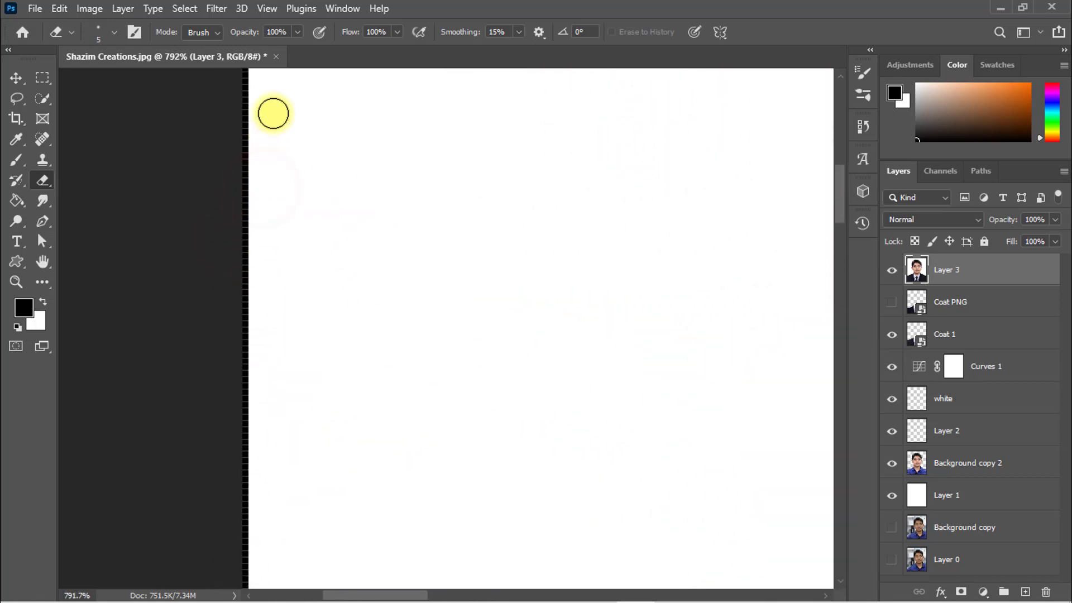
drag(263, 153, 269, 255)
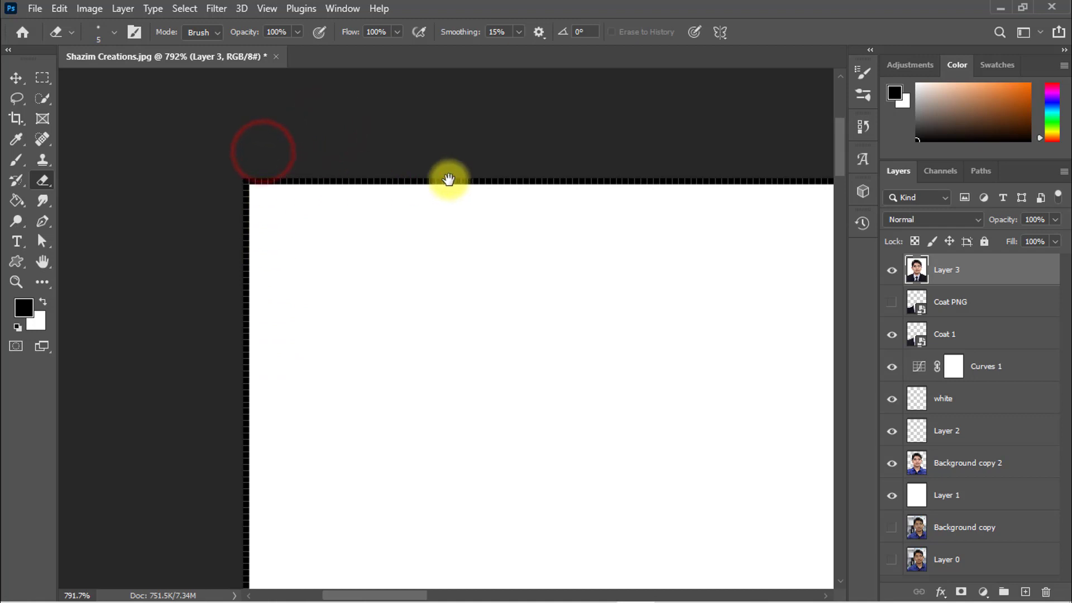
drag(589, 177, 483, 151)
drag(625, 277, 53, 24)
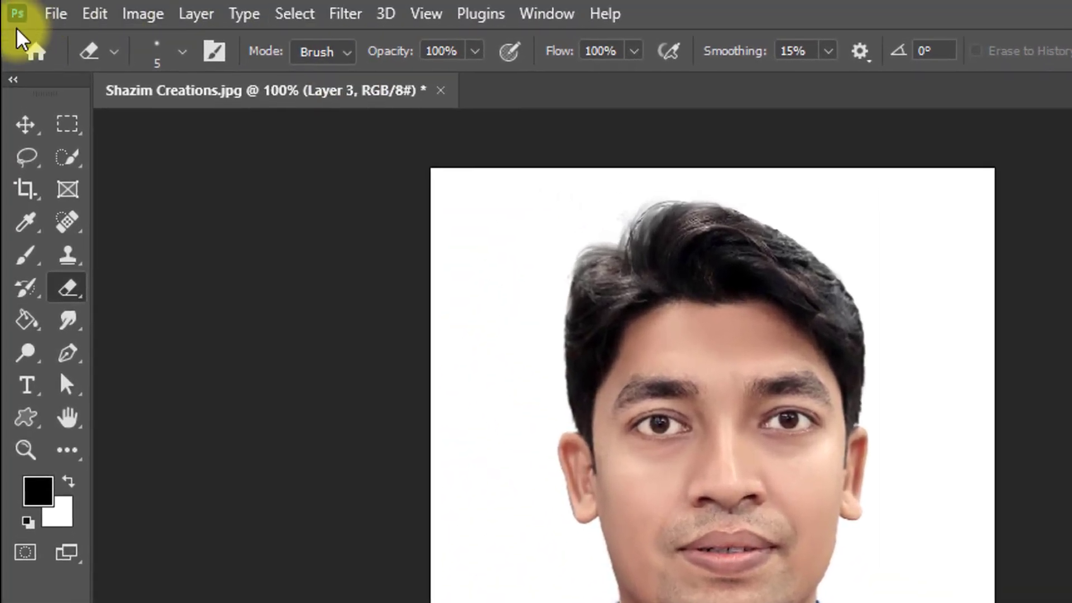
Step: Create a new document from the Letter print preset, 8.5 x 11 in at 300 ppi with a white background
click(50, 16)
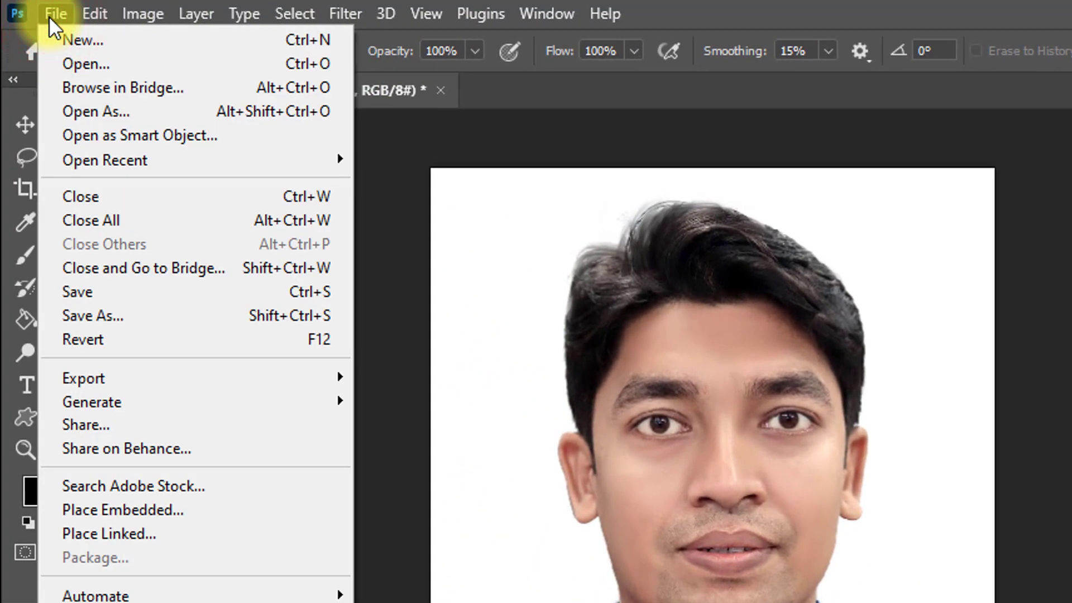
click(72, 39)
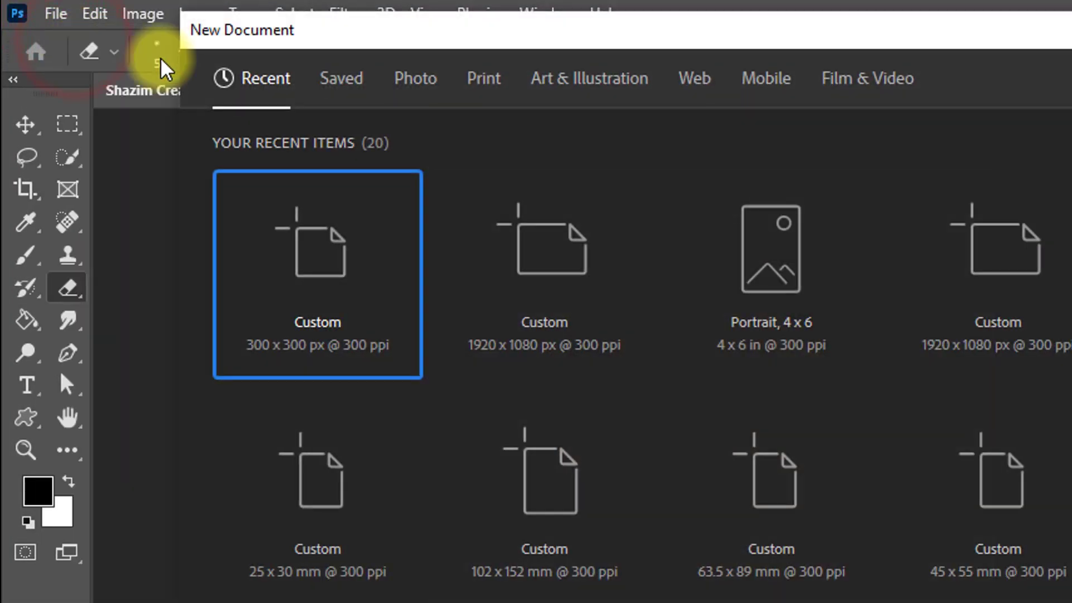
click(483, 78)
click(420, 81)
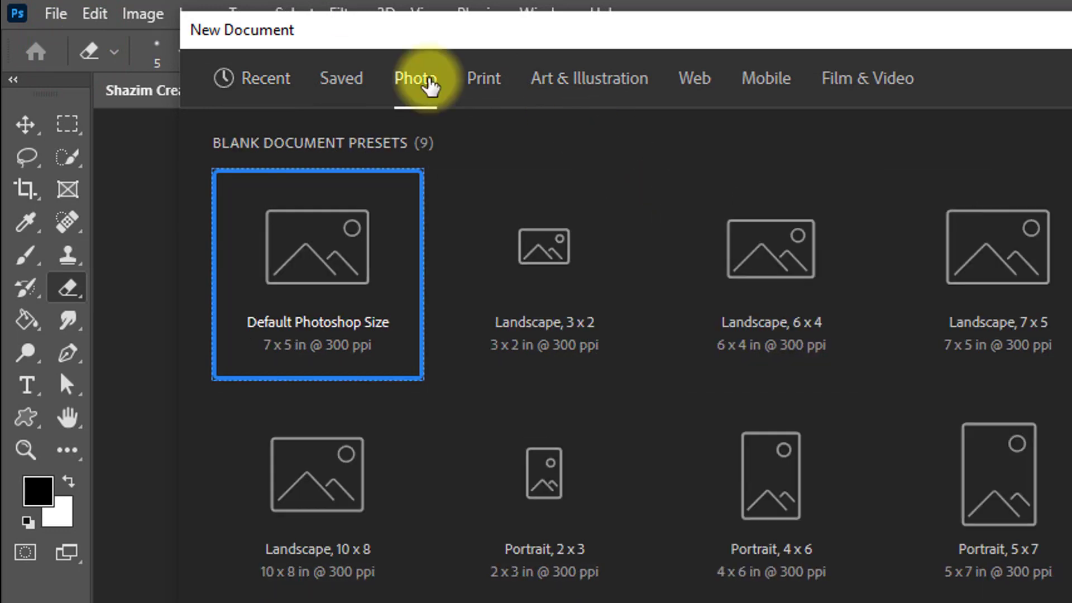
click(478, 83)
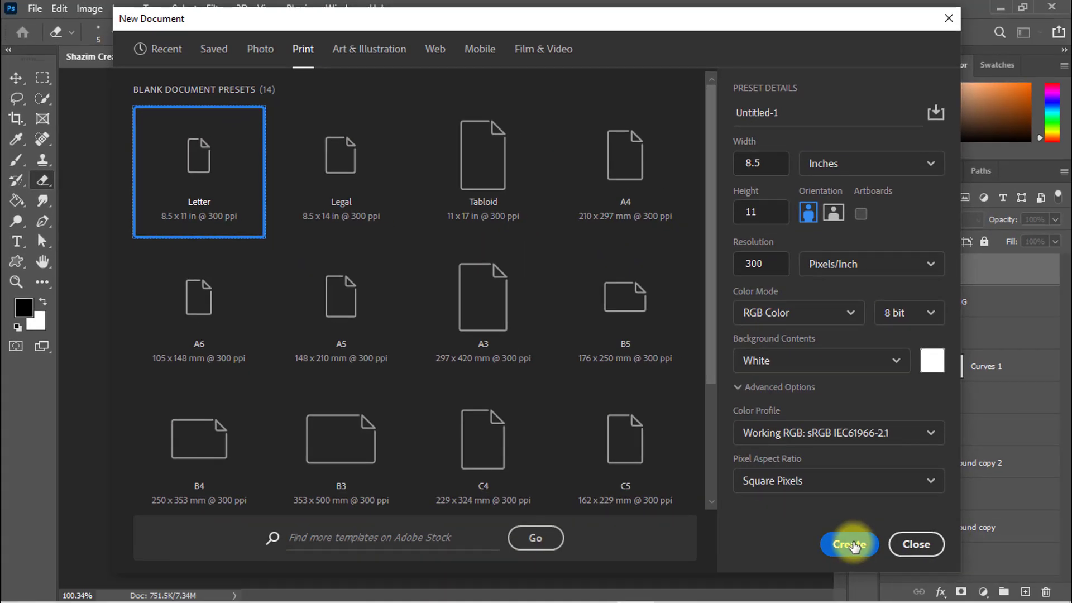
click(852, 544)
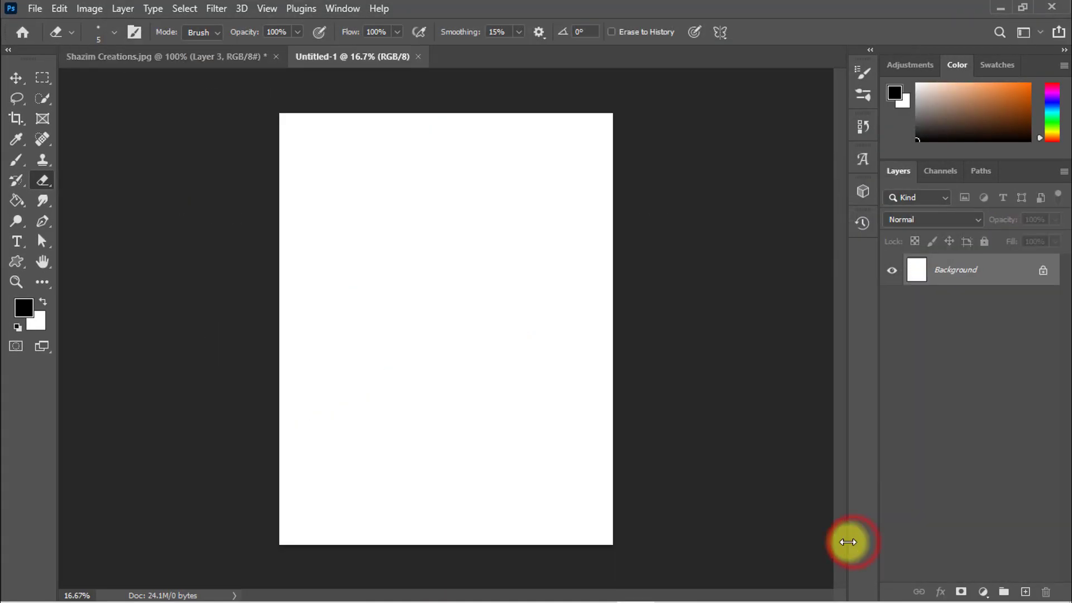
Step: Copy the whole bordered portrait from Shazim Creations.jpg into Untitled-1 and place it at the sheet's upper-left corner
key(ctrl+Tab)
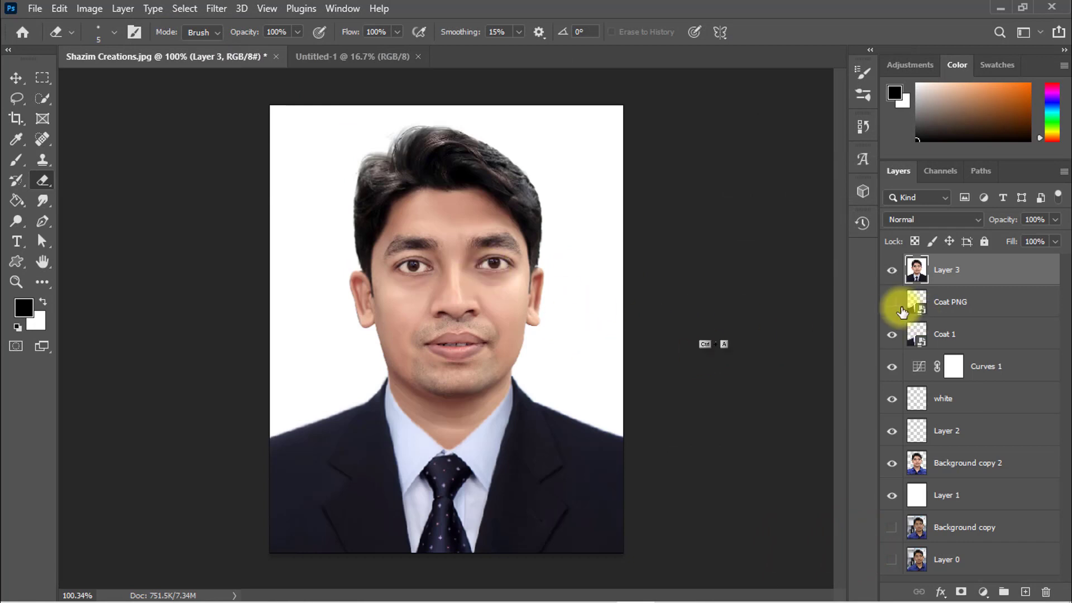
key(ctrl+a)
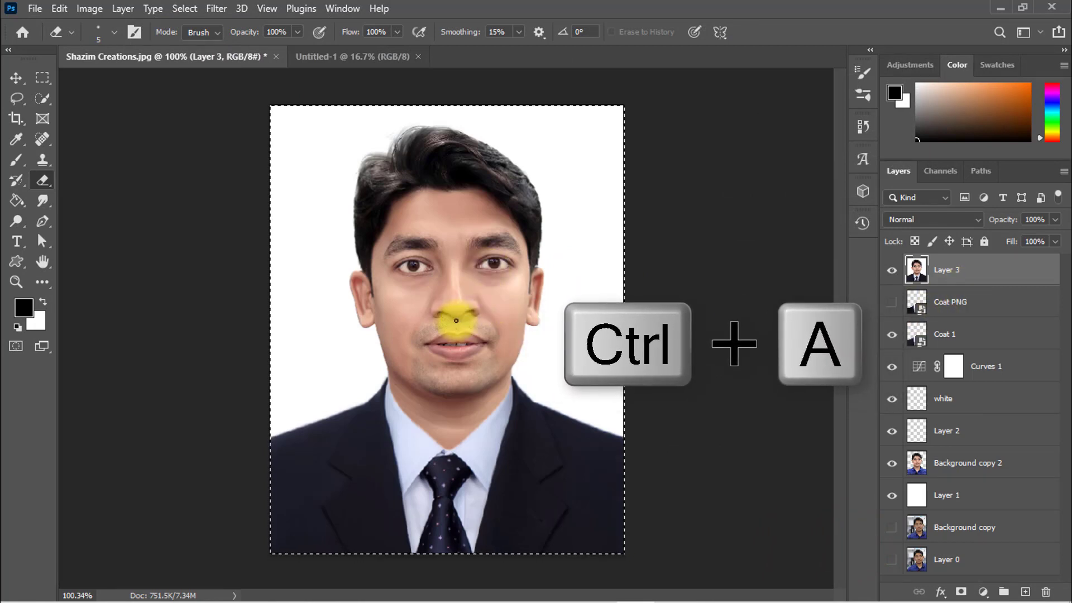
click(15, 78)
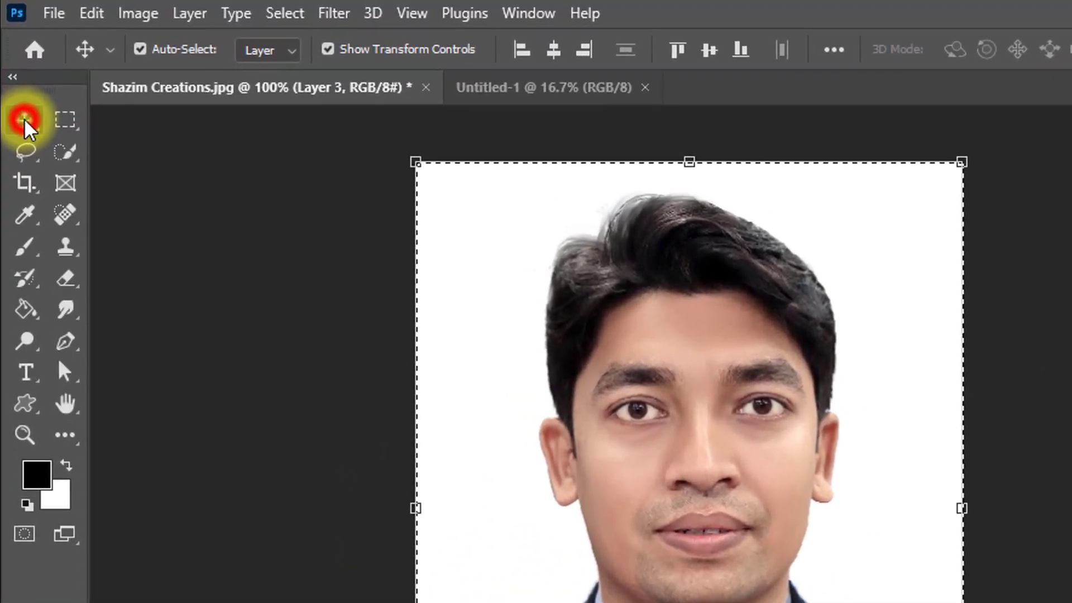
drag(642, 469, 595, 249)
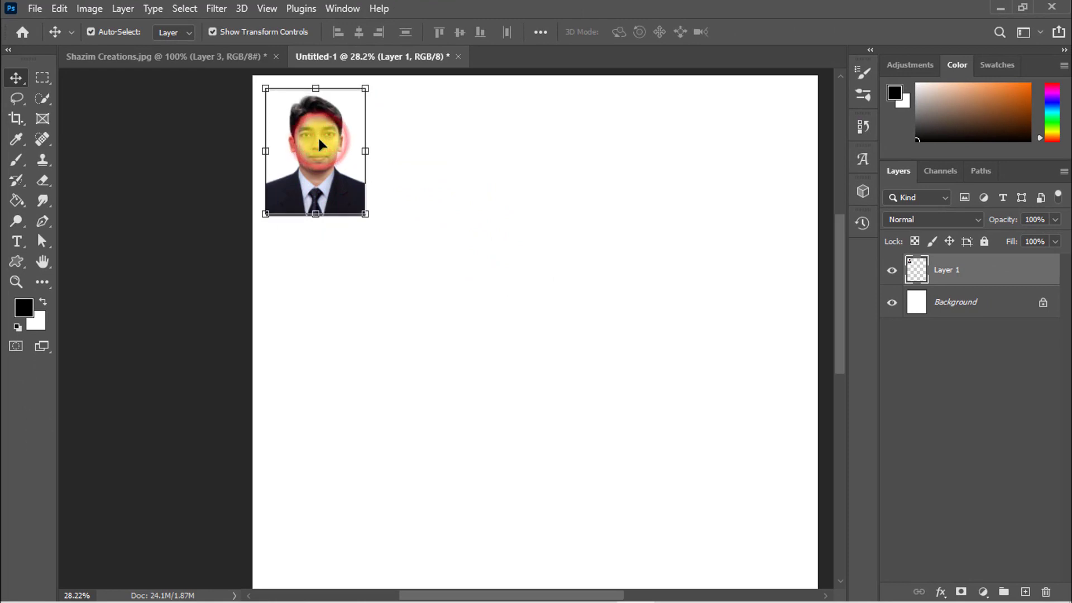
drag(320, 142, 319, 140)
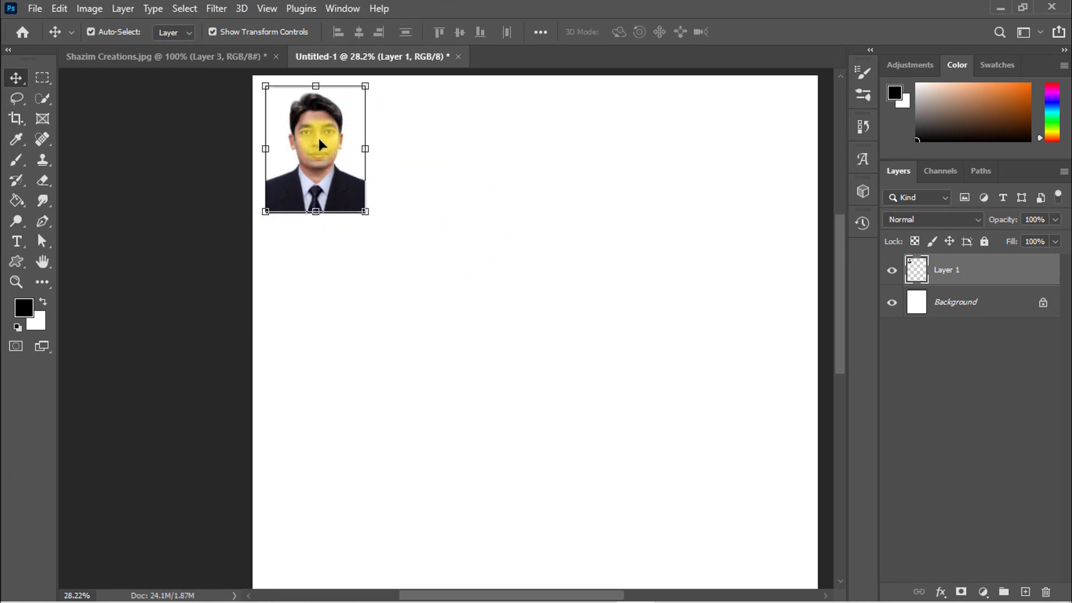
click(423, 168)
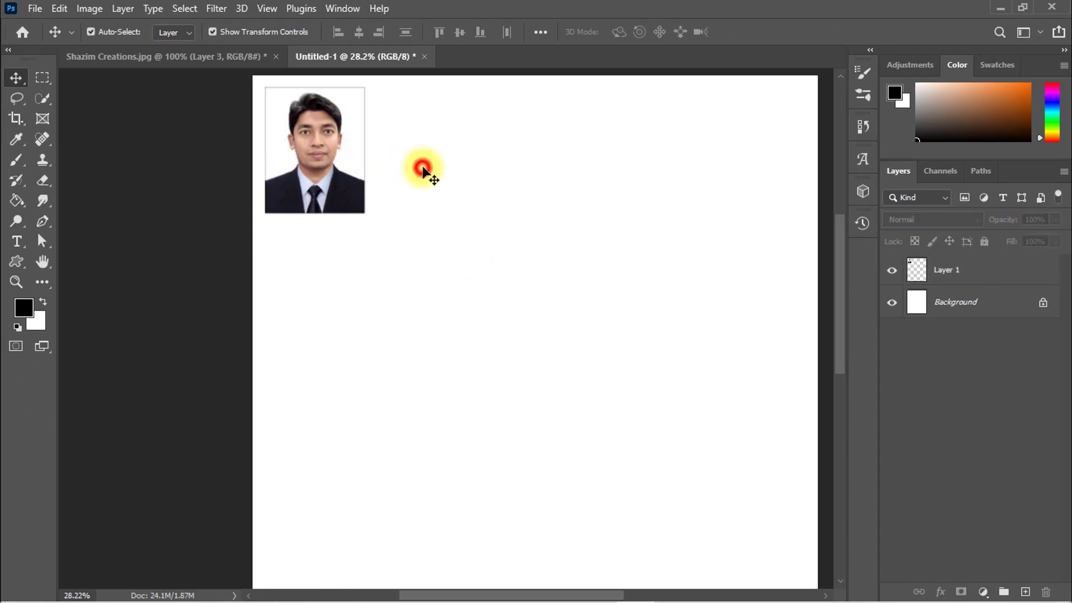
Step: Duplicate the passport photo and place the copy beside the original on the same row, leaving a small gap
click(344, 154)
key(ctrl+plus)
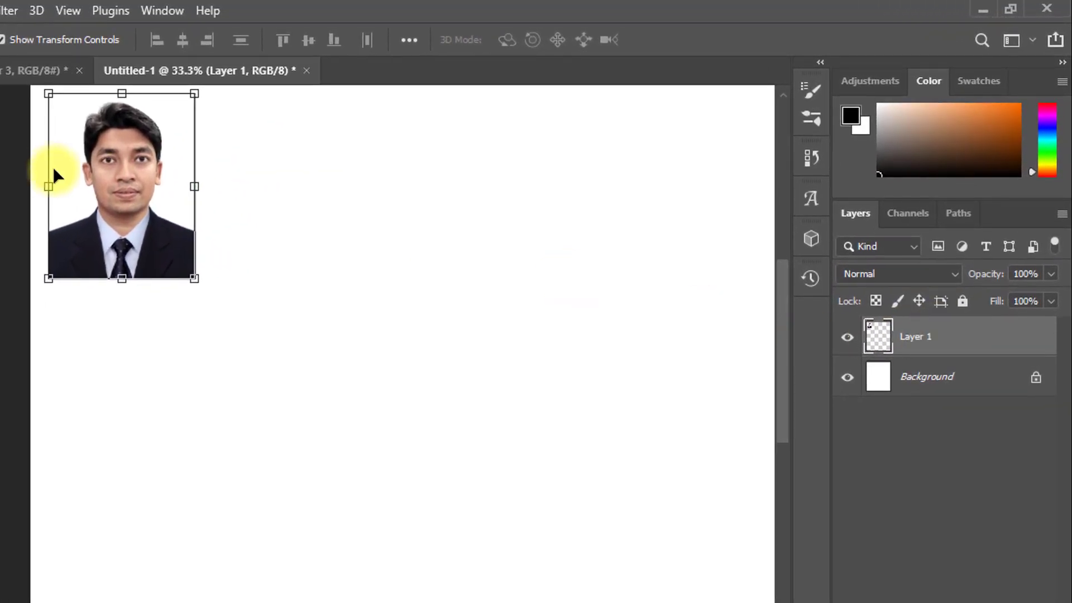
key(ctrl+alt)
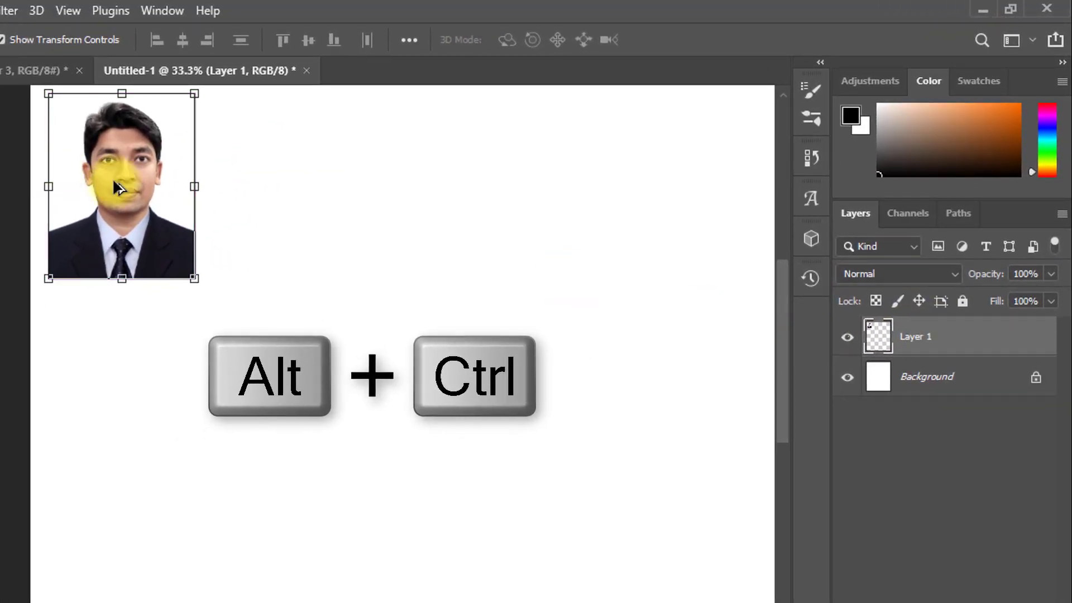
drag(107, 179, 282, 177)
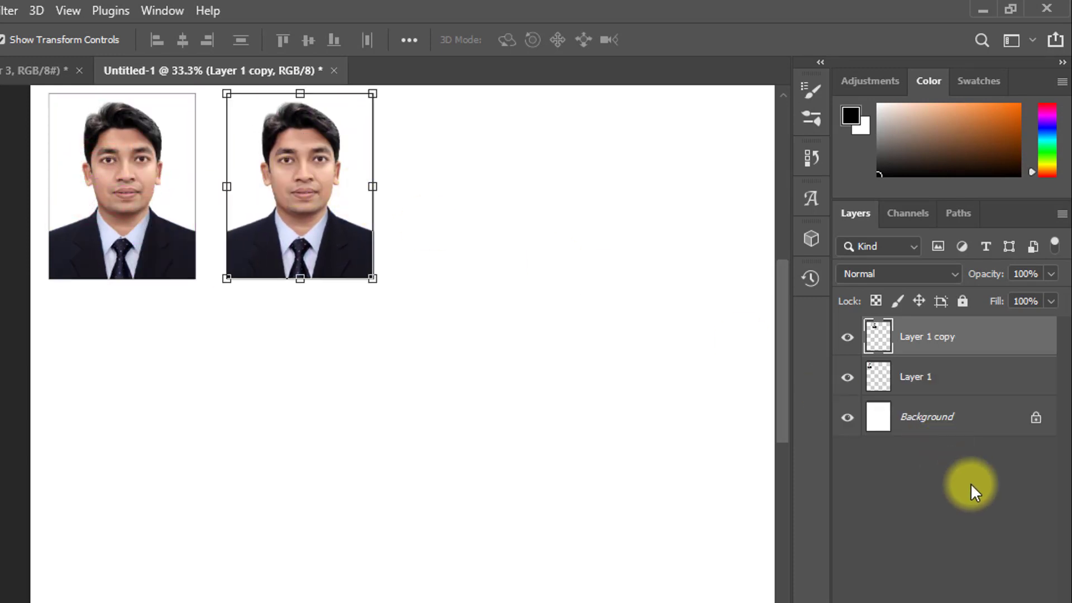
Step: Duplicate the Layer 1 and Layer 1 copy photos together about 3.63 in to the right, forming a row of four
click(922, 375)
key(ctrl)
ctrl+click(924, 341)
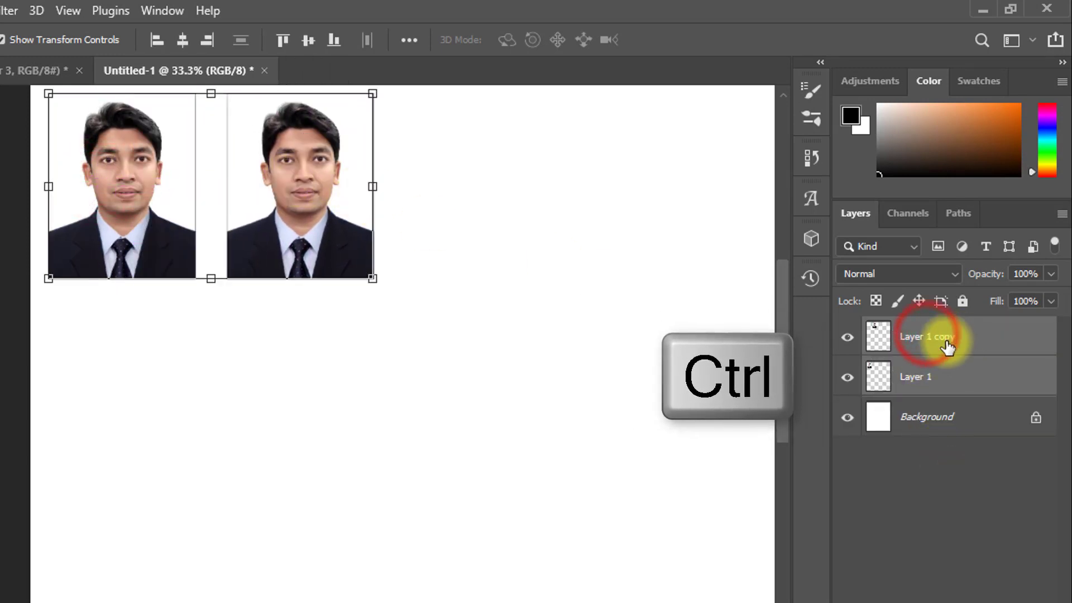
key(ctrl+alt)
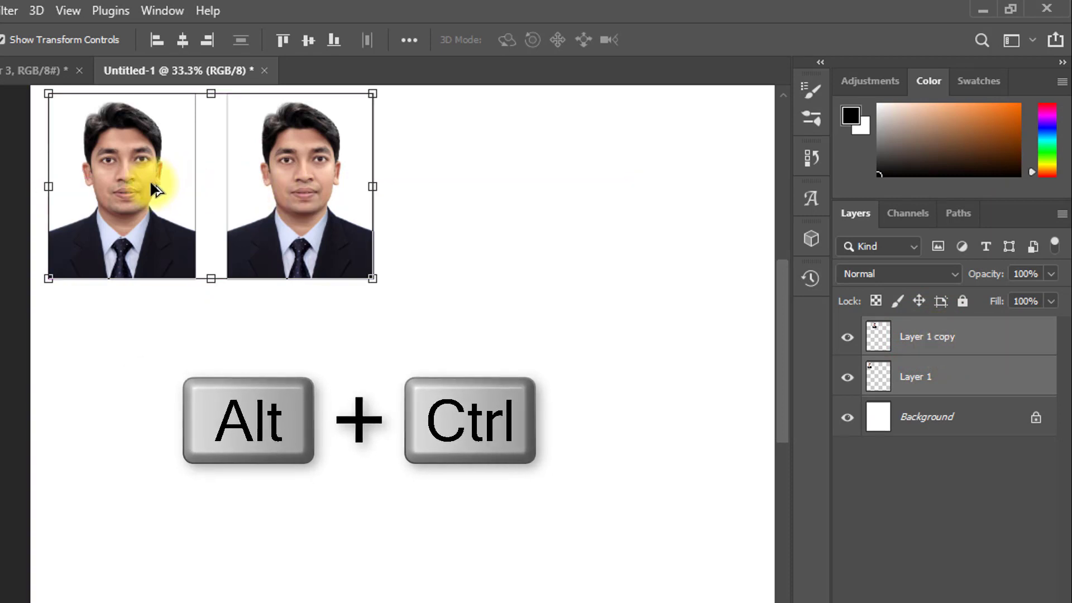
drag(149, 182, 506, 183)
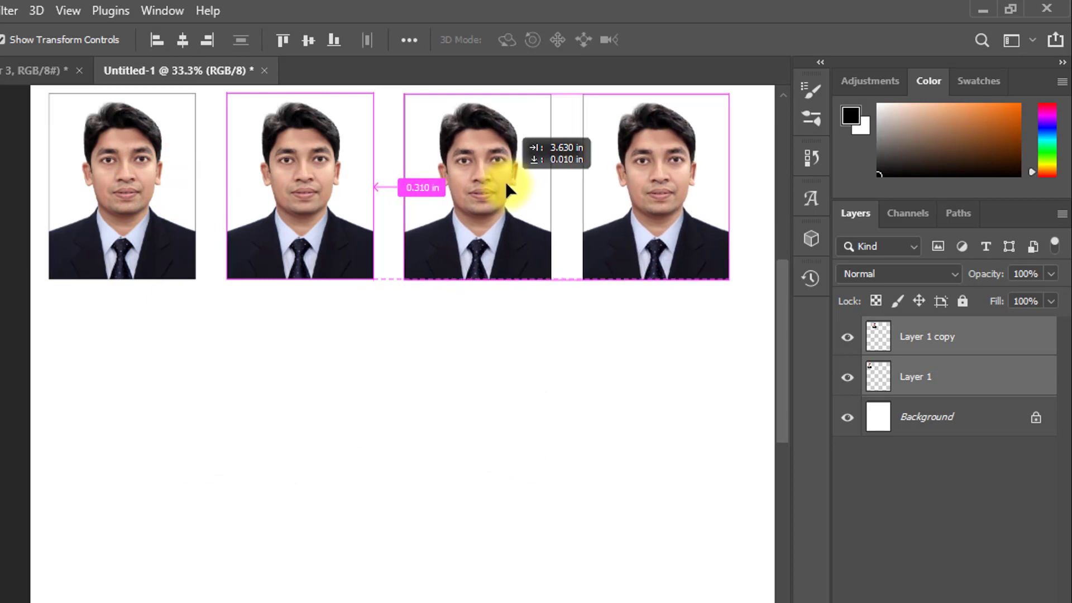
drag(357, 279, 327, 281)
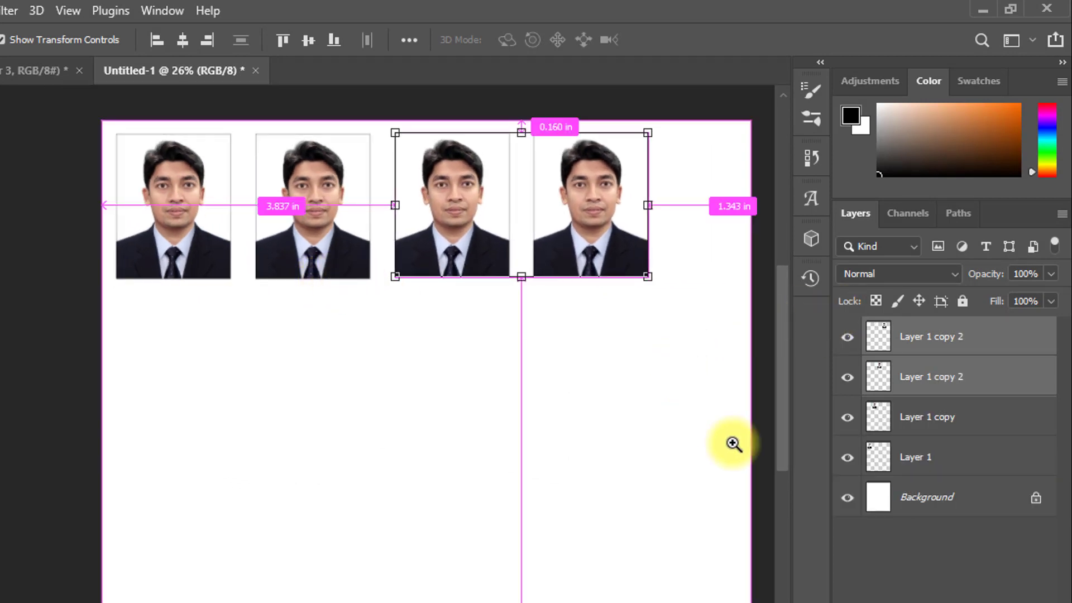
Step: Nudge the fourth, third and second photos to the right to space the row across the page
click(630, 196)
key(Right)
key(Right)
key(Right)
key(Right)
key(Right)
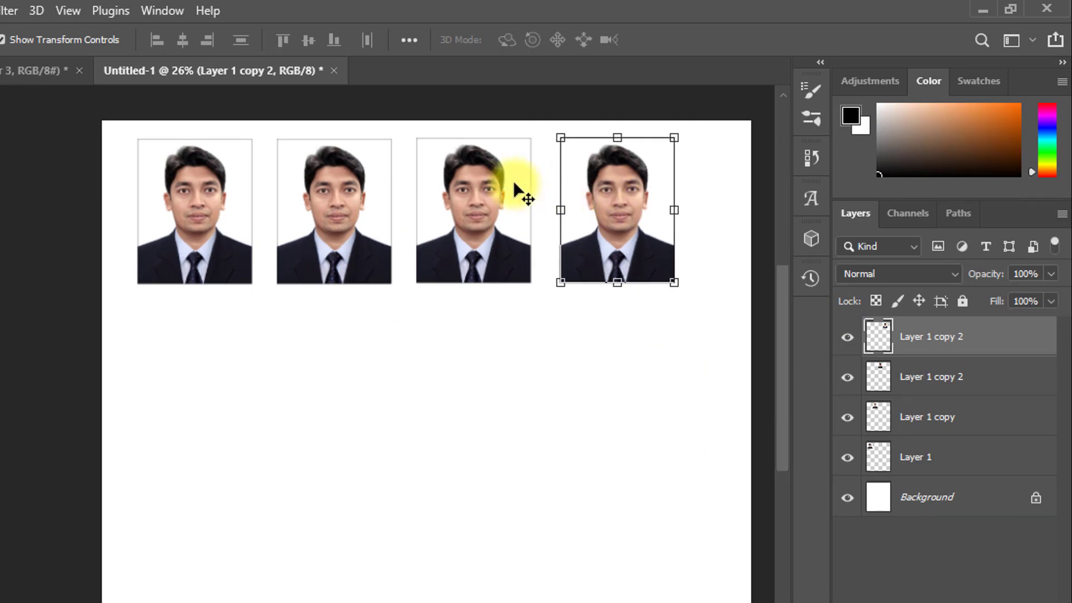
click(510, 182)
key(Right)
key(Right)
key(Right)
key(Right)
click(295, 193)
key(Right)
key(Right)
key(Right)
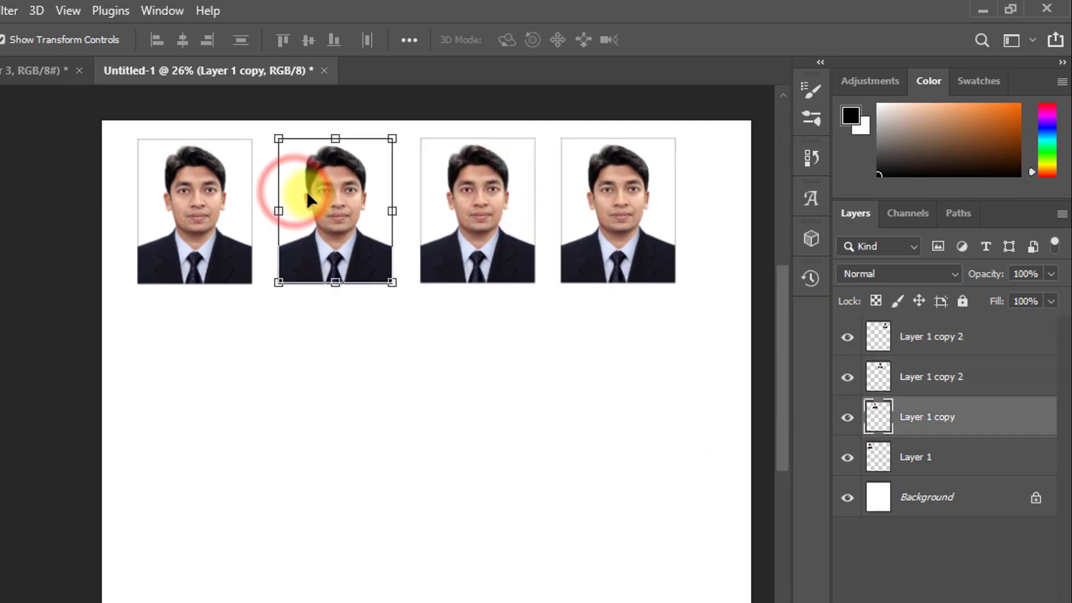
Step: Select the four photo layers, from Layer 1 through both Layer 1 copy 2 layers, and group them as one row
click(631, 201)
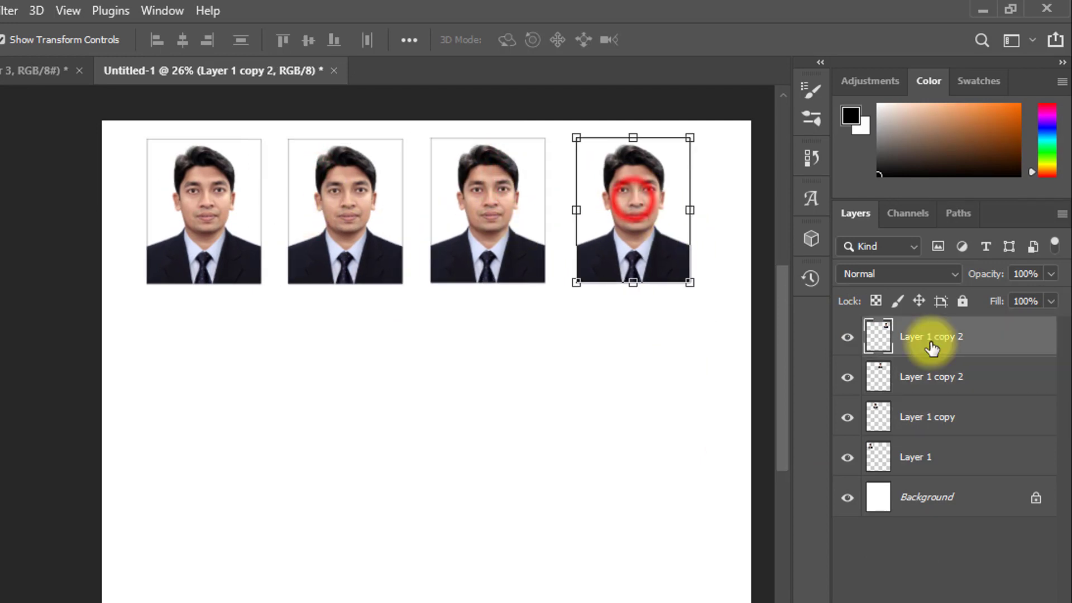
key(ctrl)
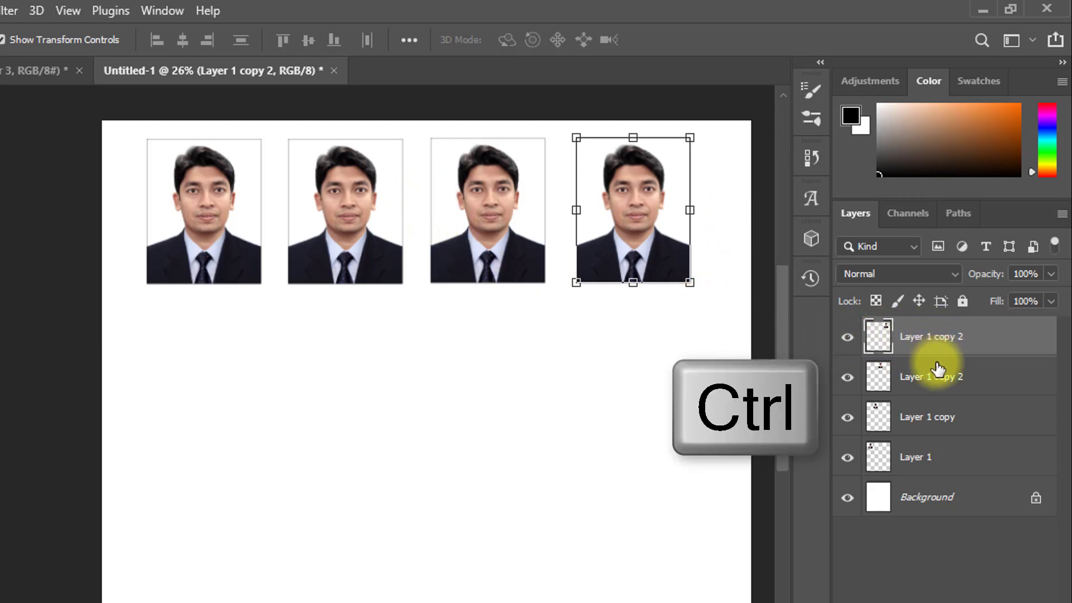
ctrl+click(930, 384)
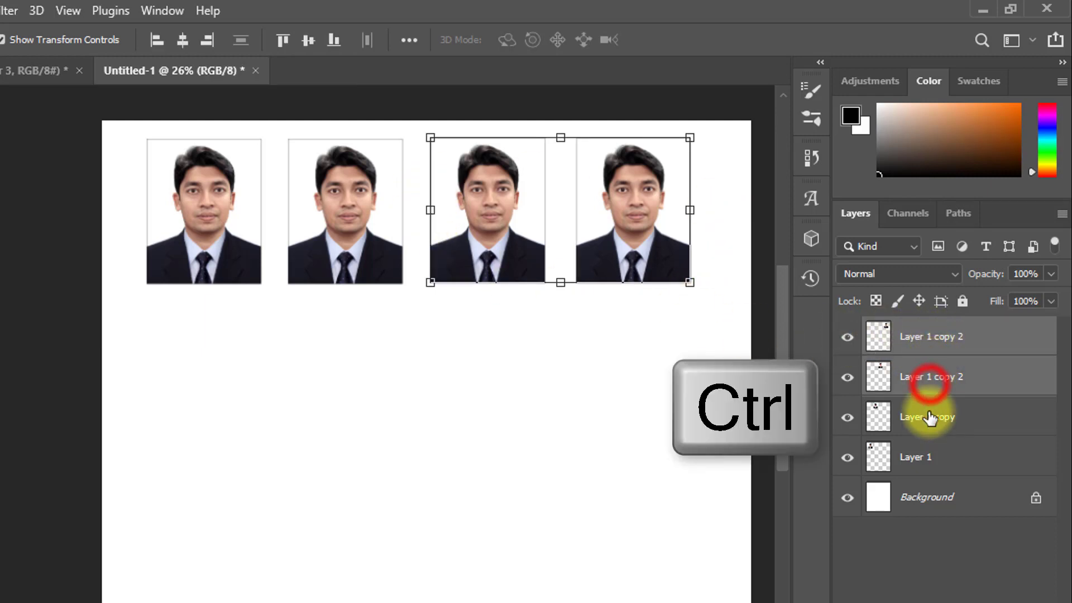
ctrl+click(929, 417)
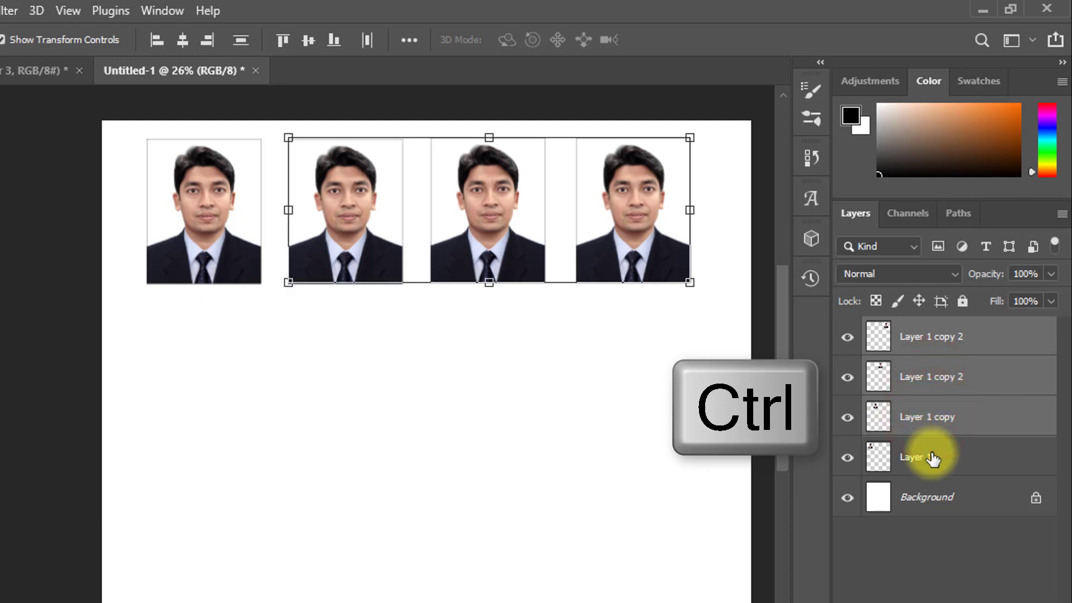
ctrl+click(933, 457)
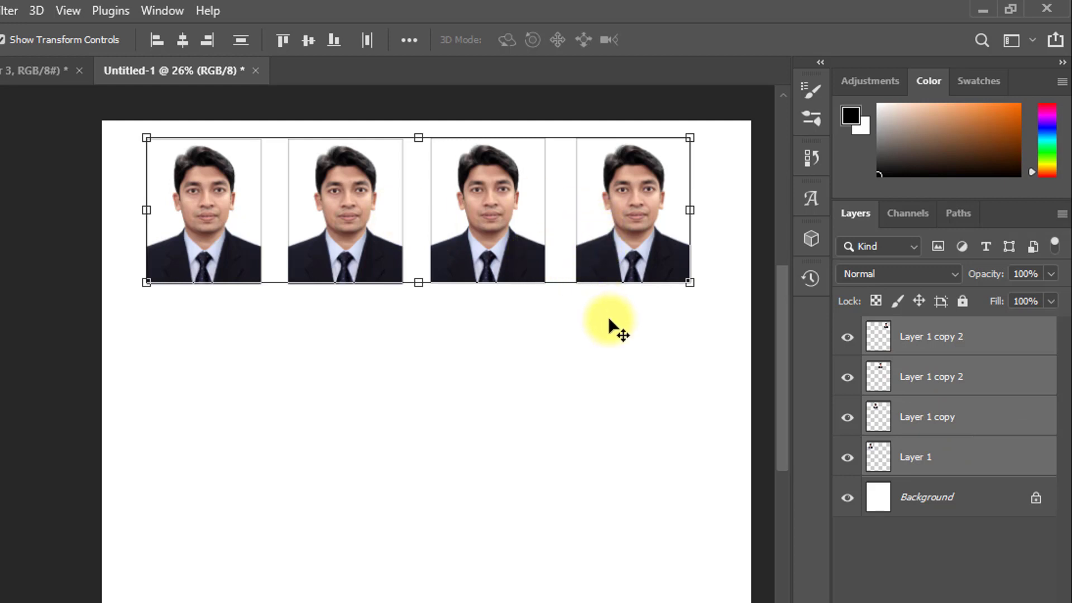
drag(608, 315, 614, 326)
key(ctrl+g)
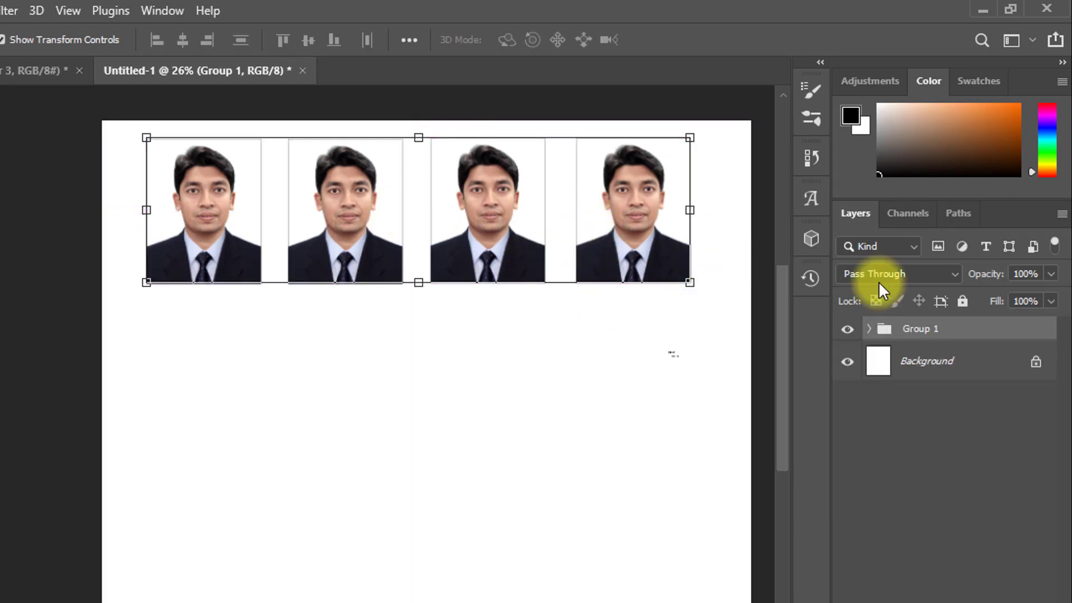
click(850, 329)
click(848, 330)
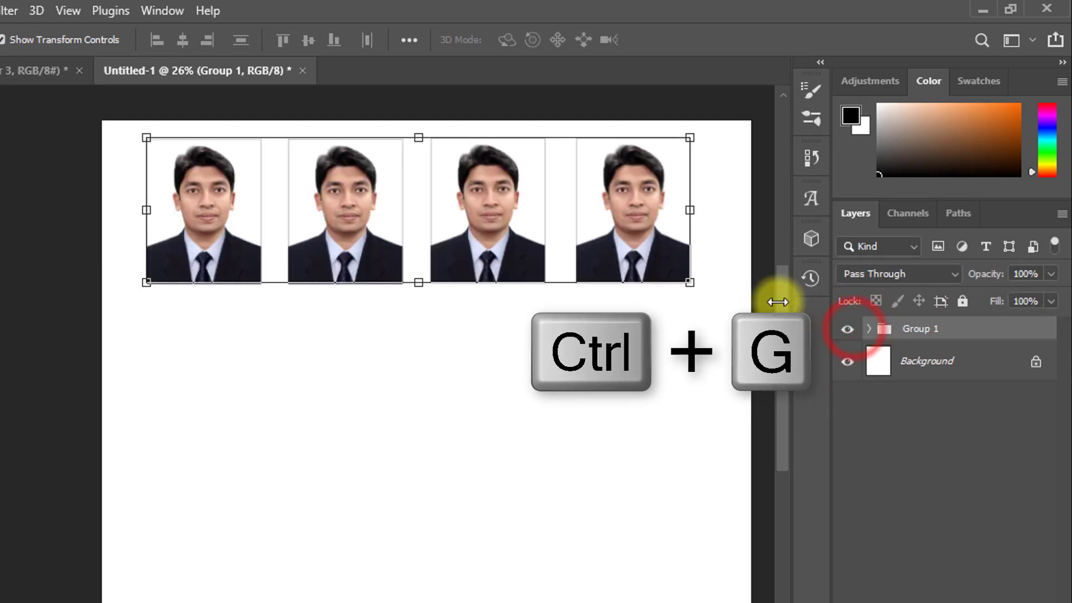
Step: Duplicate the grouped row, turn off Auto-Select, and place the copy directly below the first row
key(ctrl+j)
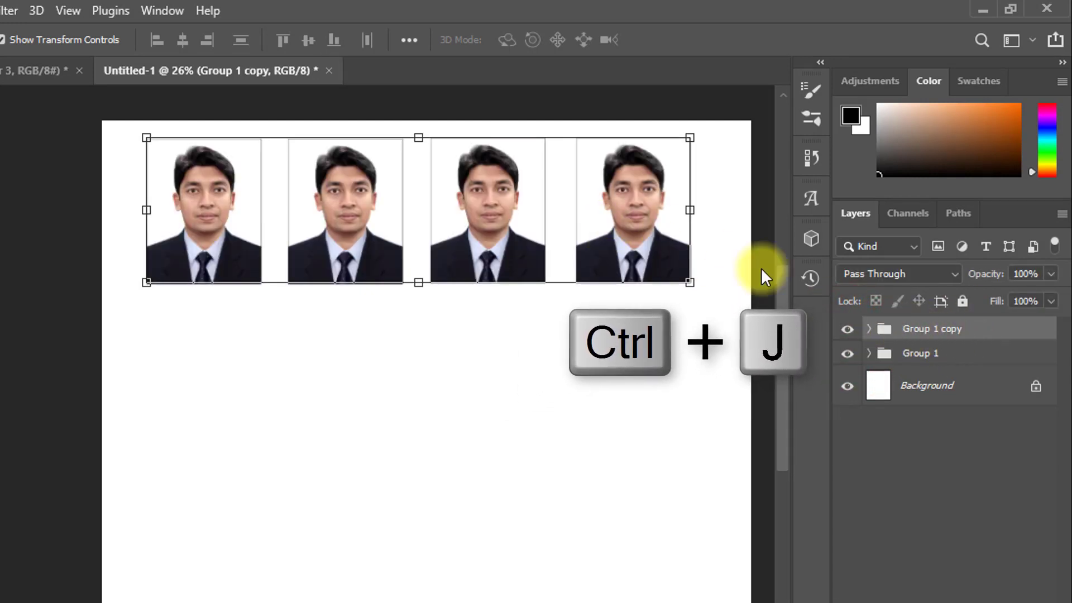
click(941, 330)
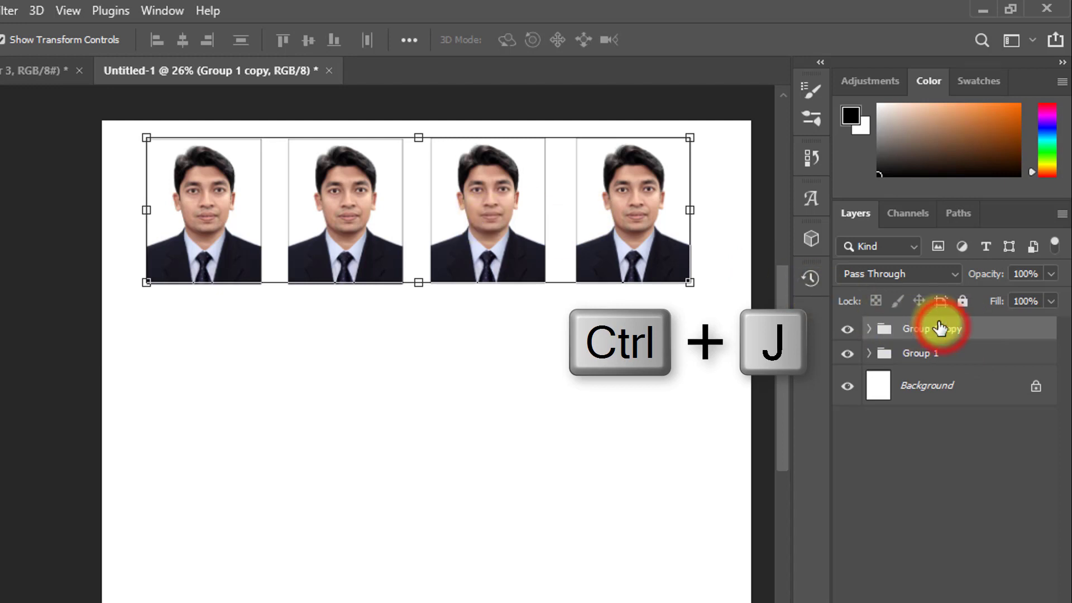
mouse_move(505, 189)
mouse_down()
mouse_move(507, 290)
mouse_move(505, 193)
mouse_up()
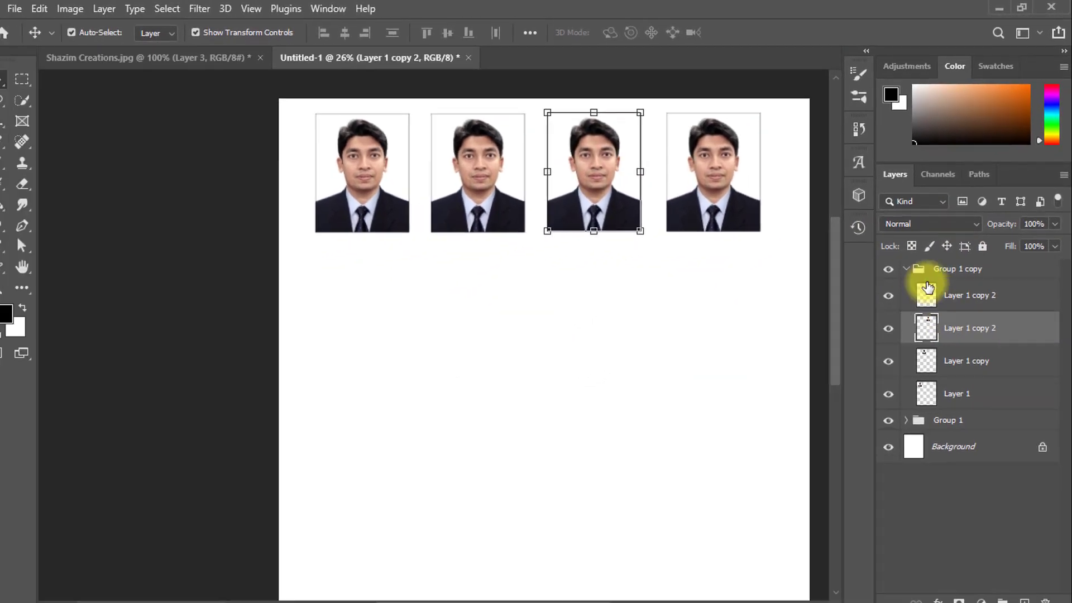
click(907, 269)
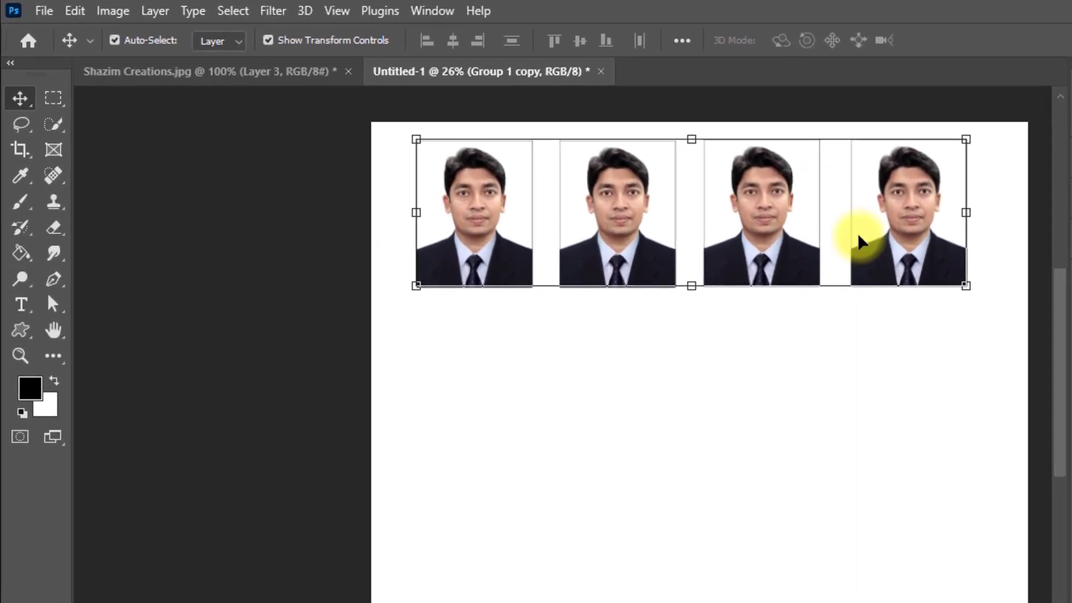
click(162, 41)
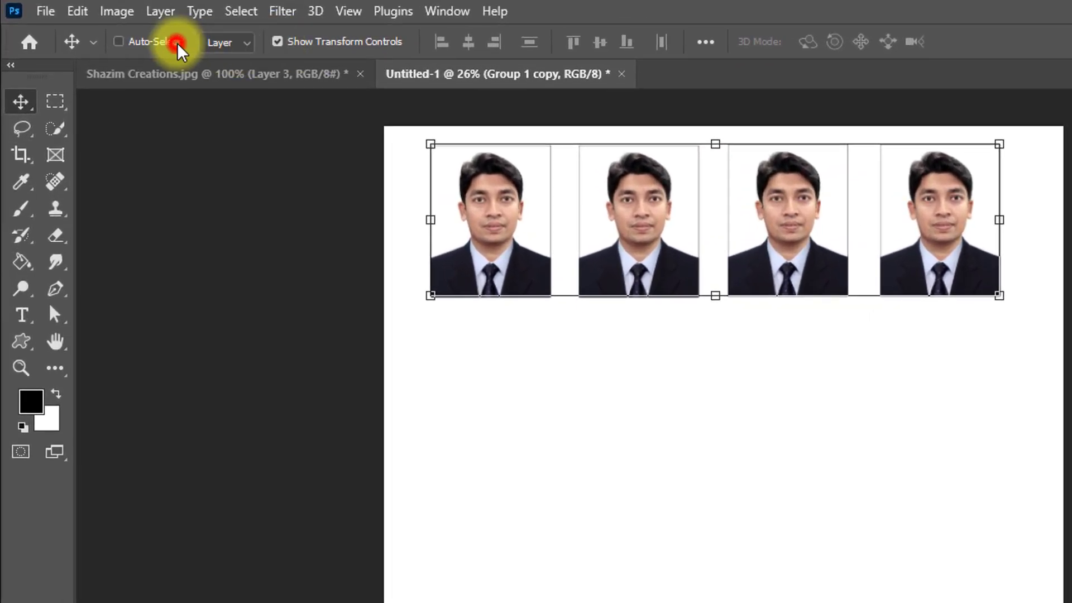
drag(633, 208, 638, 384)
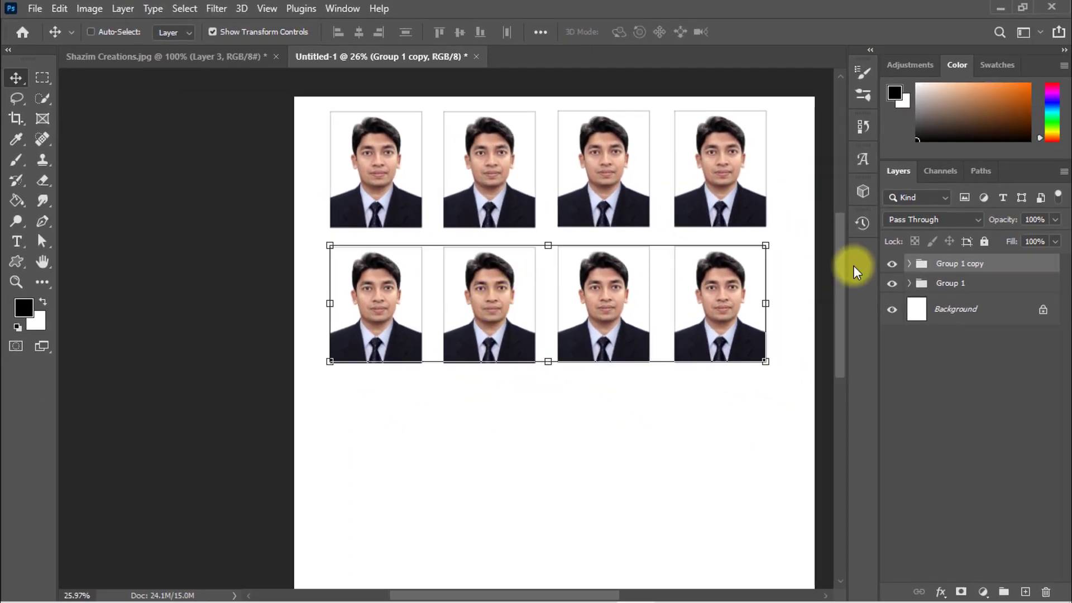
Step: Duplicate the row group twice more and place the copies as third and fourth rows, about 0.3 in apart
click(942, 263)
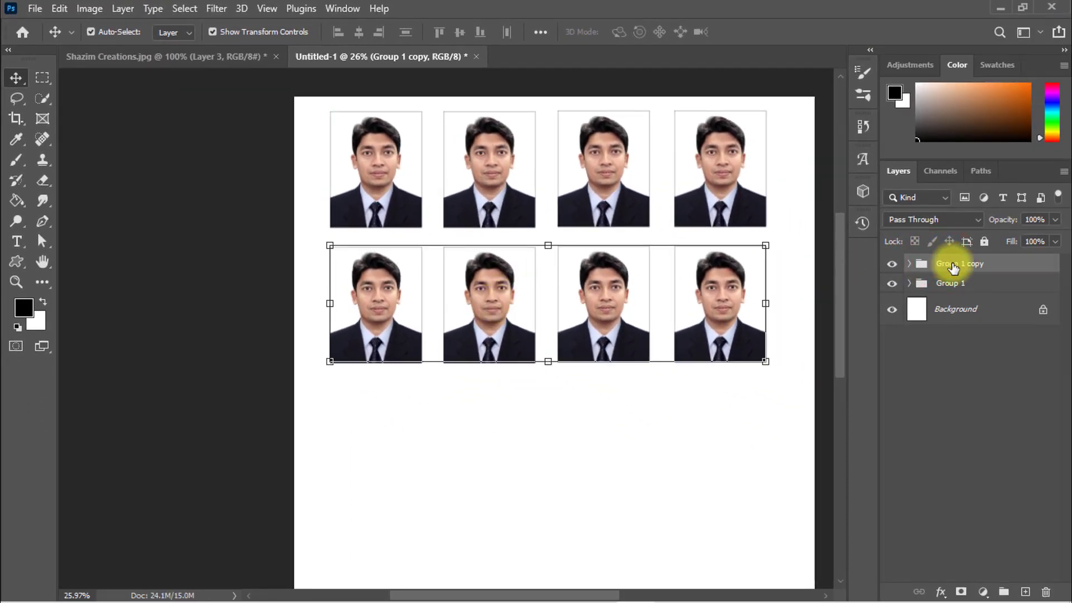
key(ctrl+j)
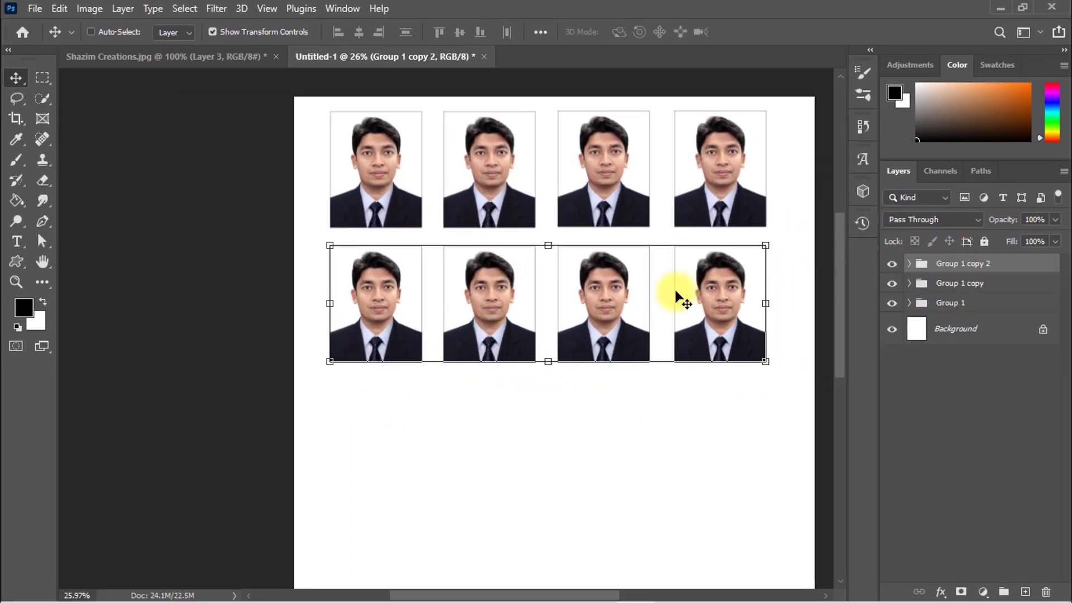
drag(611, 290, 613, 431)
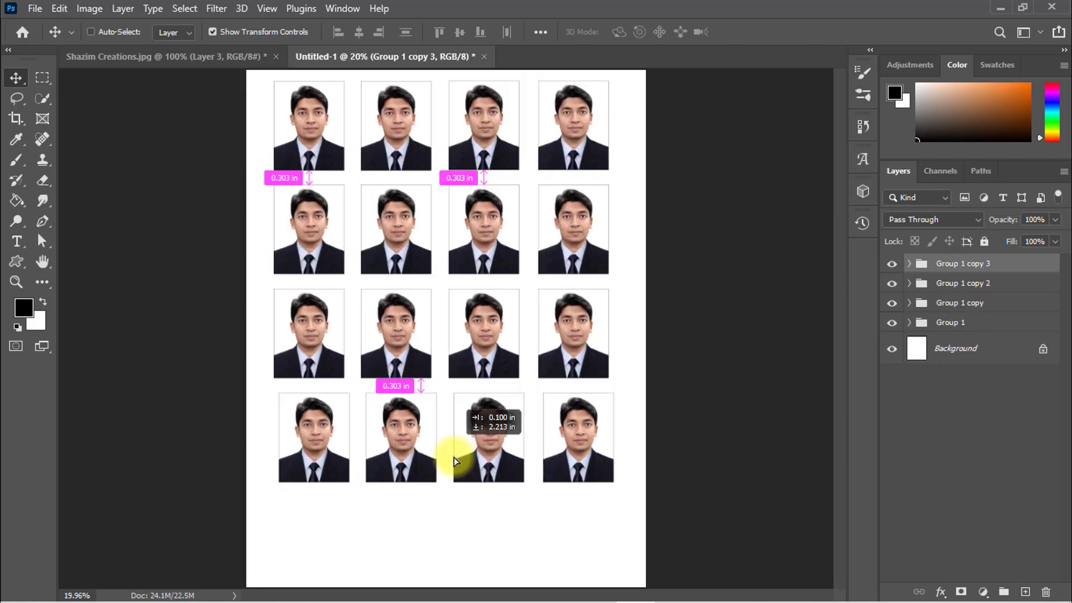
Step: Inspect the arranged passport photos up close, checking their borders and the spacing between rows
scroll(680, 241, up, 5)
drag(409, 196, 629, 230)
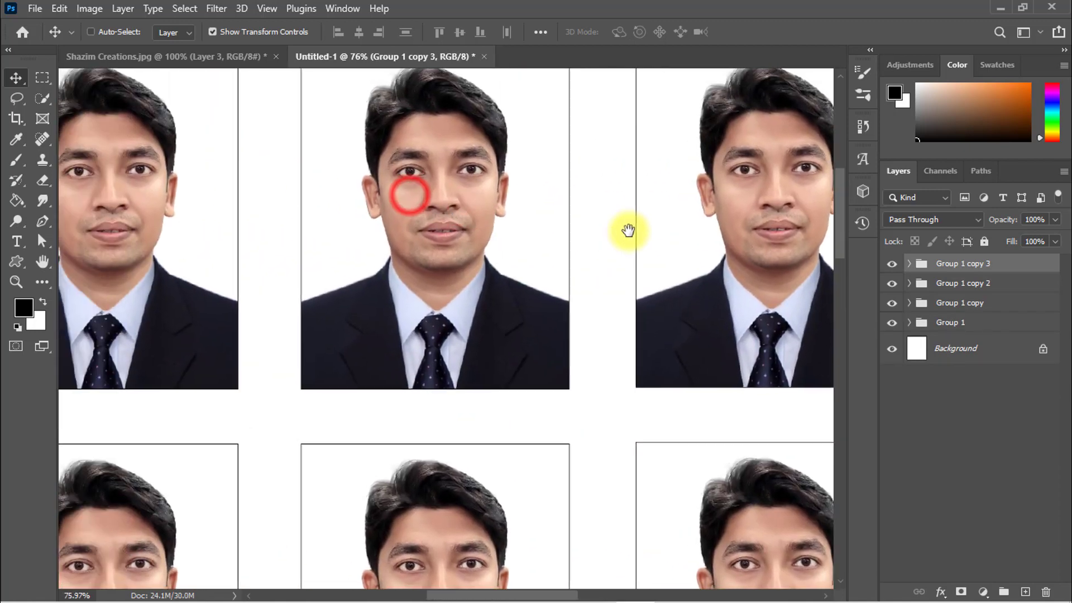
drag(359, 240, 299, 223)
drag(479, 256, 471, 227)
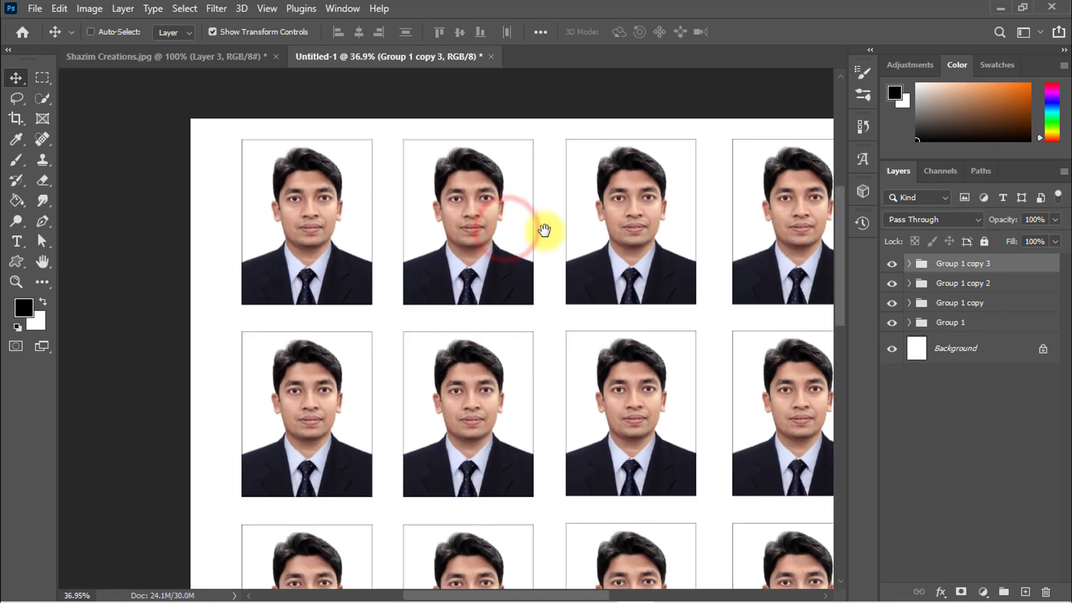
drag(542, 235, 497, 215)
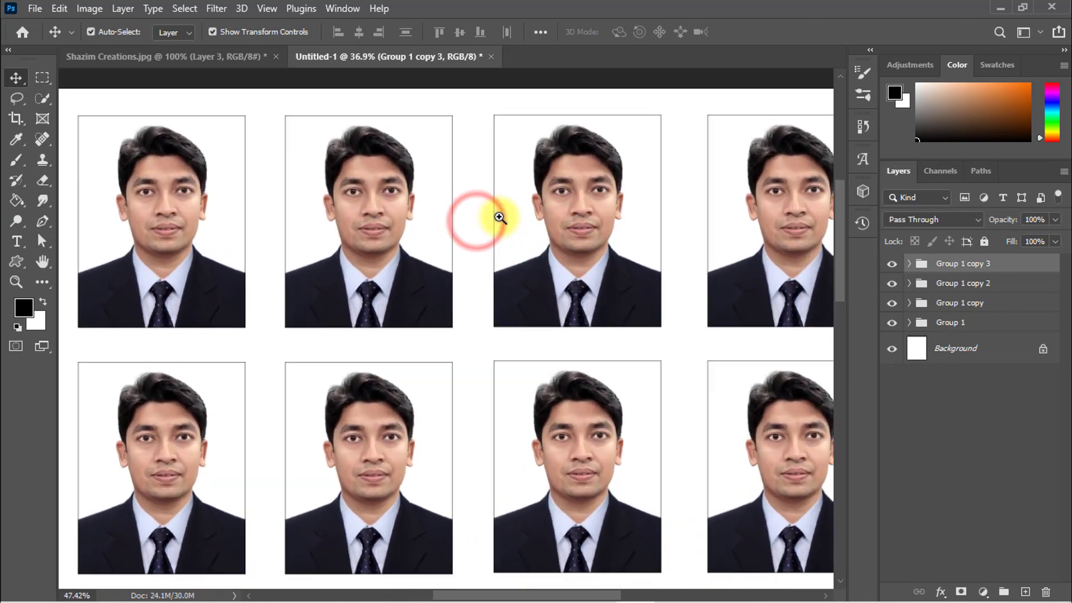
mouse_move(419, 182)
mouse_down()
mouse_move(399, 183)
mouse_move(406, 178)
mouse_up()
Step: Clear the layer selection and minimize the Photoshop window to show the desktop
click(981, 450)
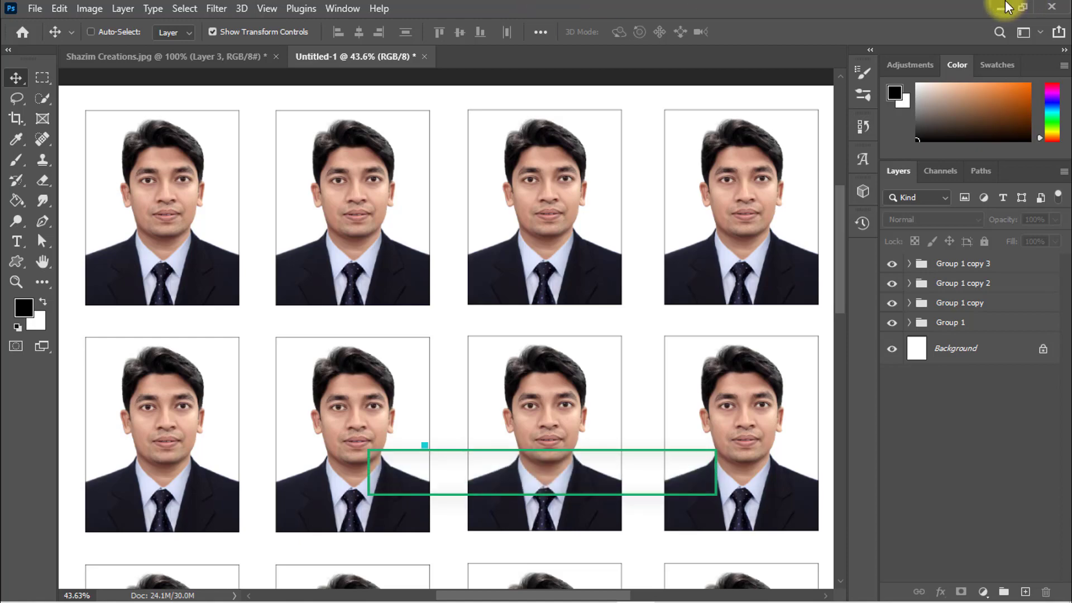
click(866, 29)
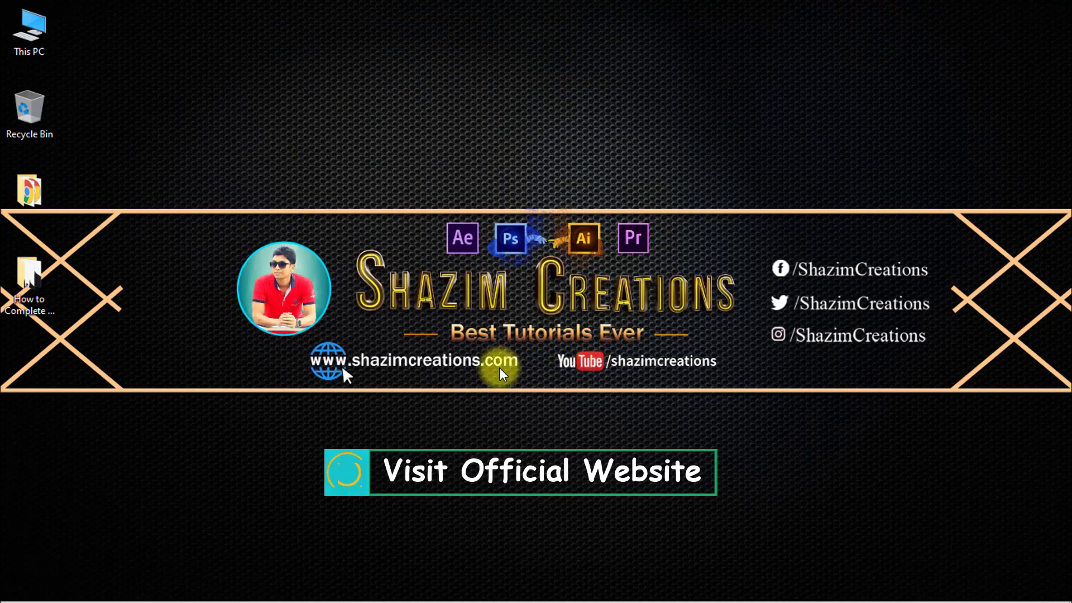